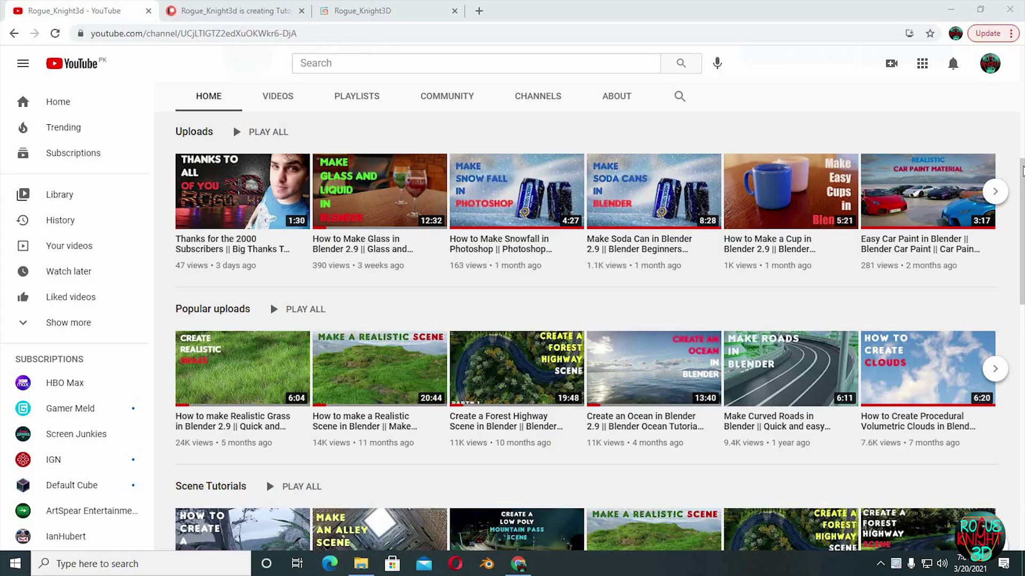
- Scroll down the YouTube channel page to browse its uploaded tutorials
left_click_drag(1023, 170, 1023, 270)
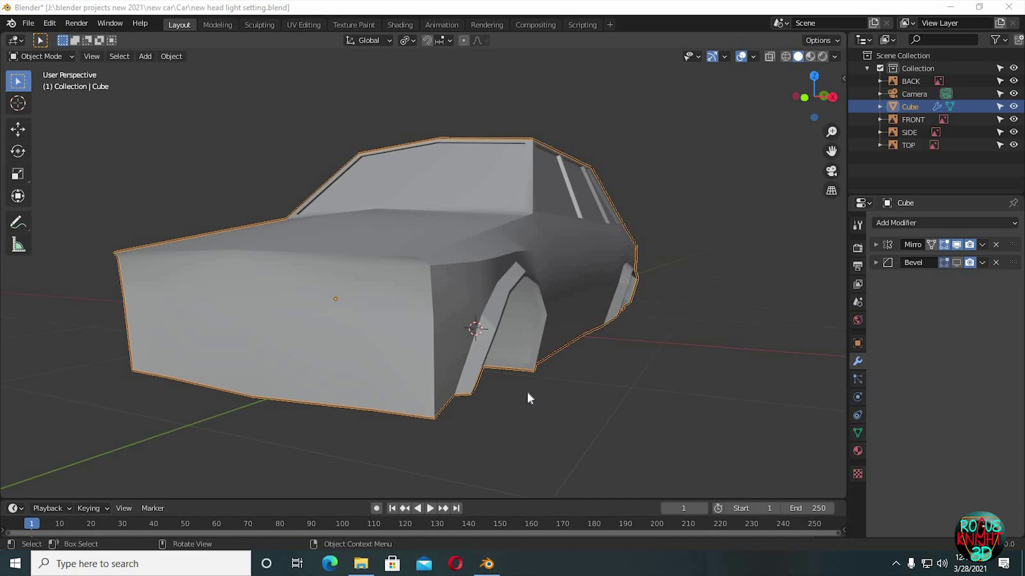
- In front view, edit the car body mesh and slide a headlight corner vertex along its edge
key("KP_1")
scroll(455, 407, "up", 3)
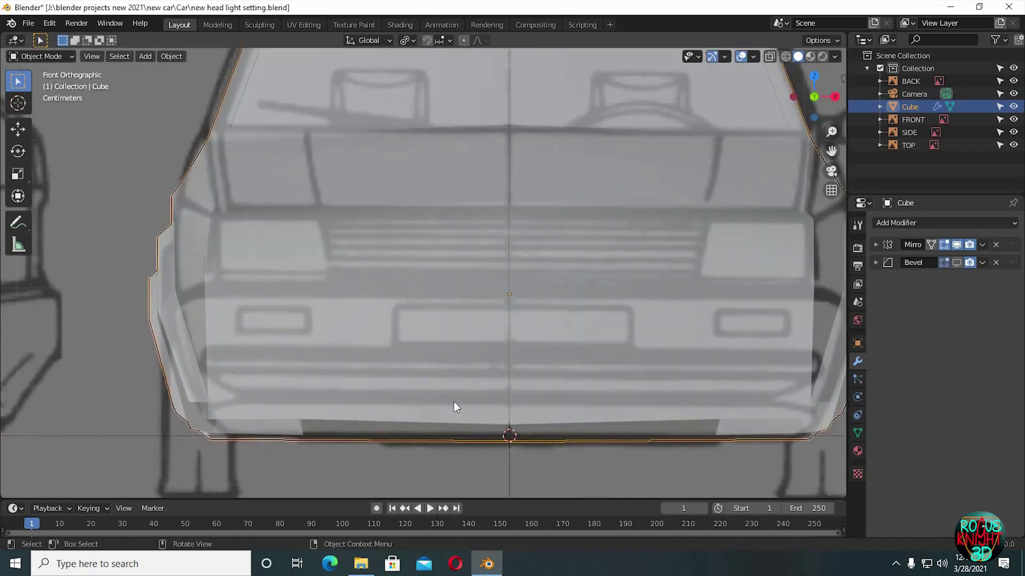
left_click(578, 393)
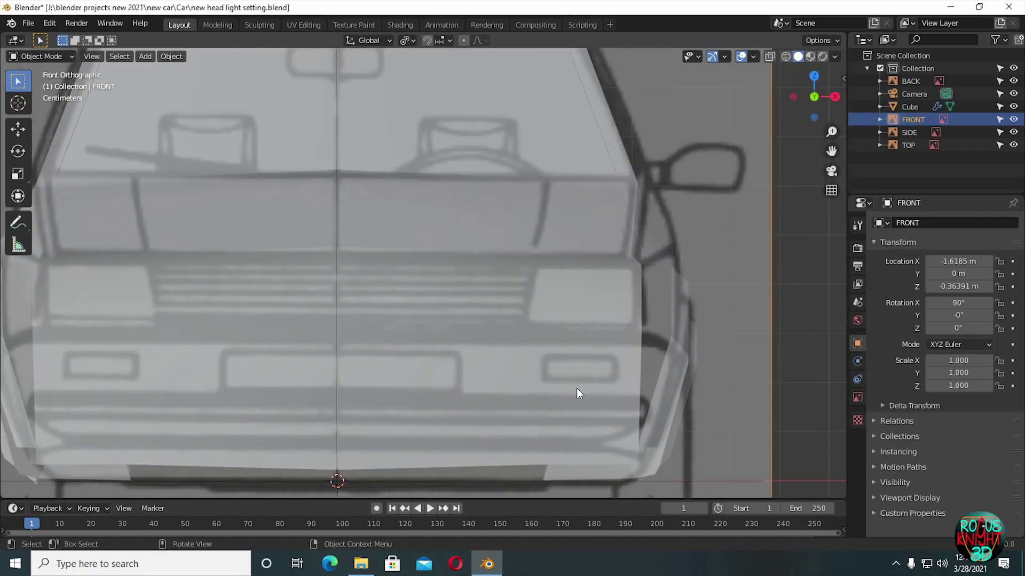
left_click(539, 328)
key("Tab")
scroll(574, 391, "up", 2)
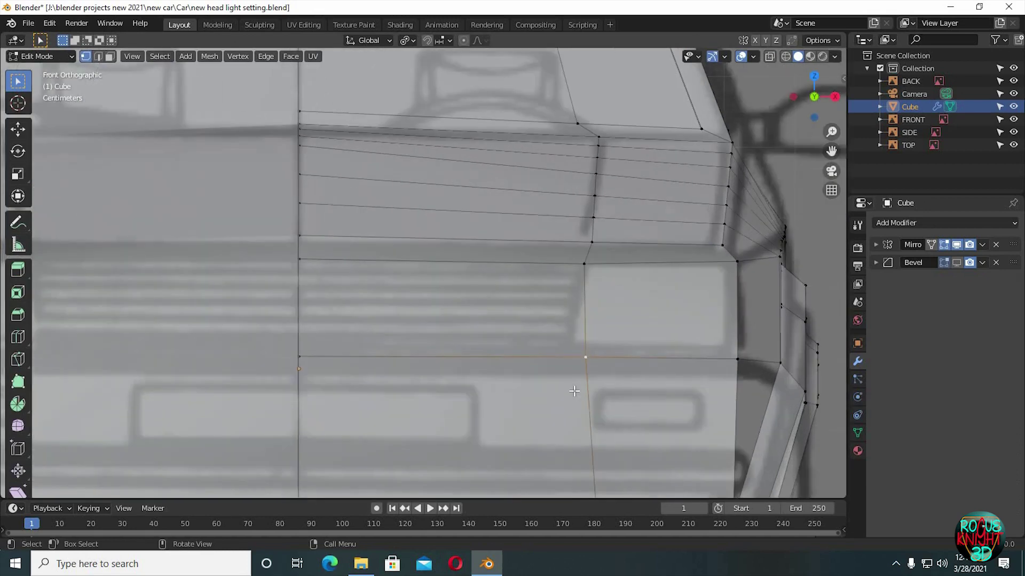
key("shift+v")
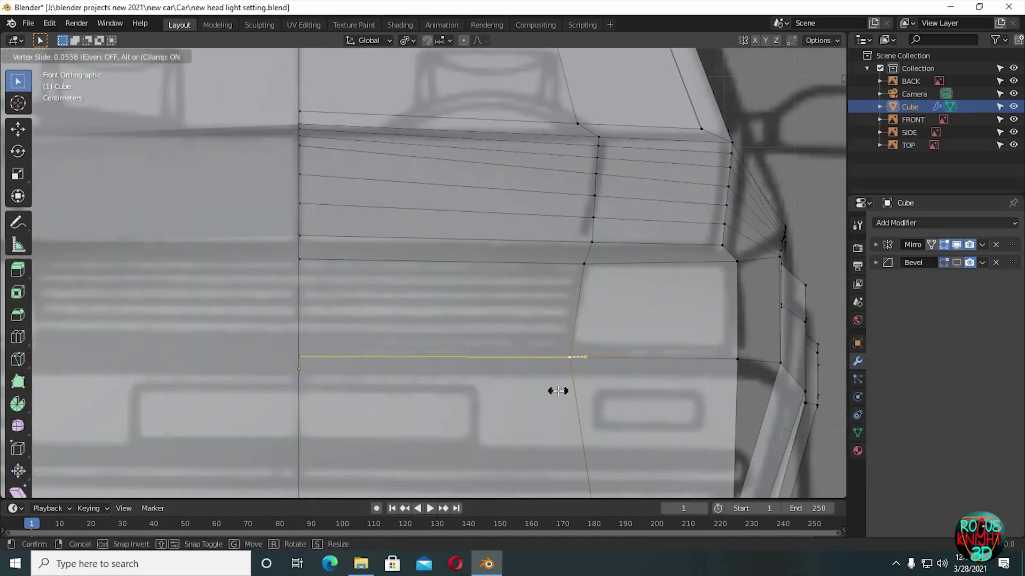
left_click(557, 391)
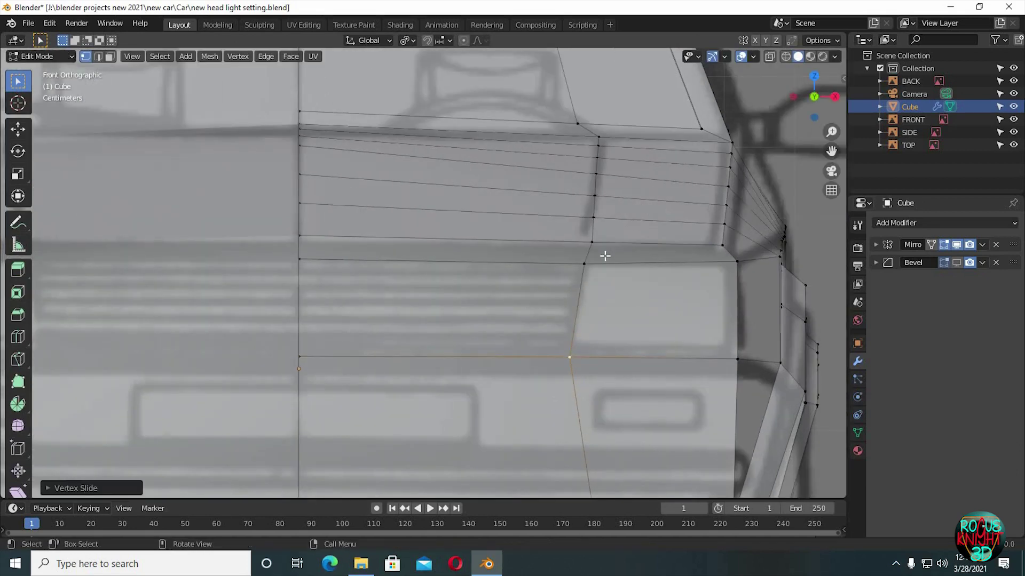
- Raise the upper headlight corner vertex vertically to match the reference outline
left_click(587, 265)
key("g")
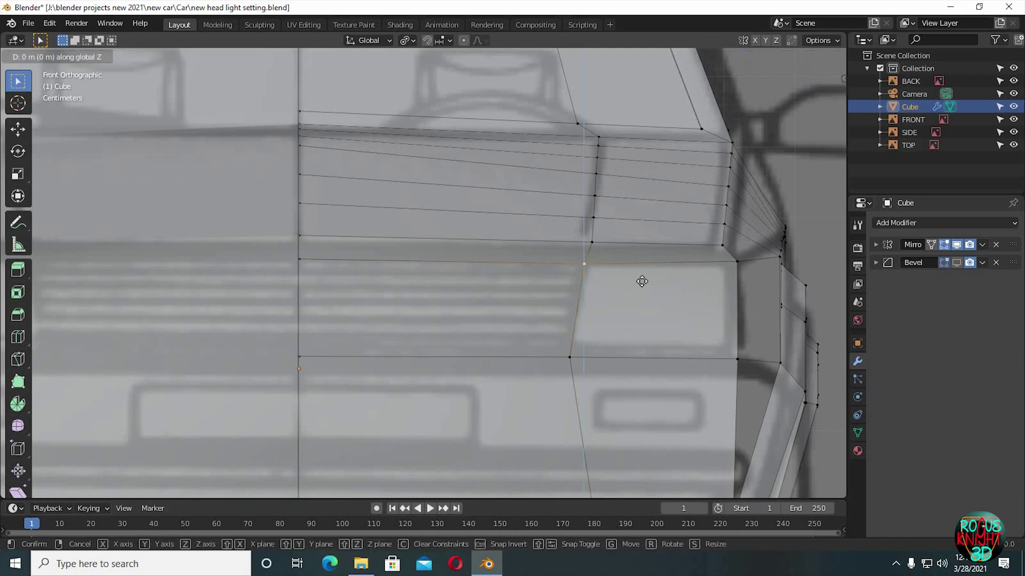
key("z")
left_click(642, 291)
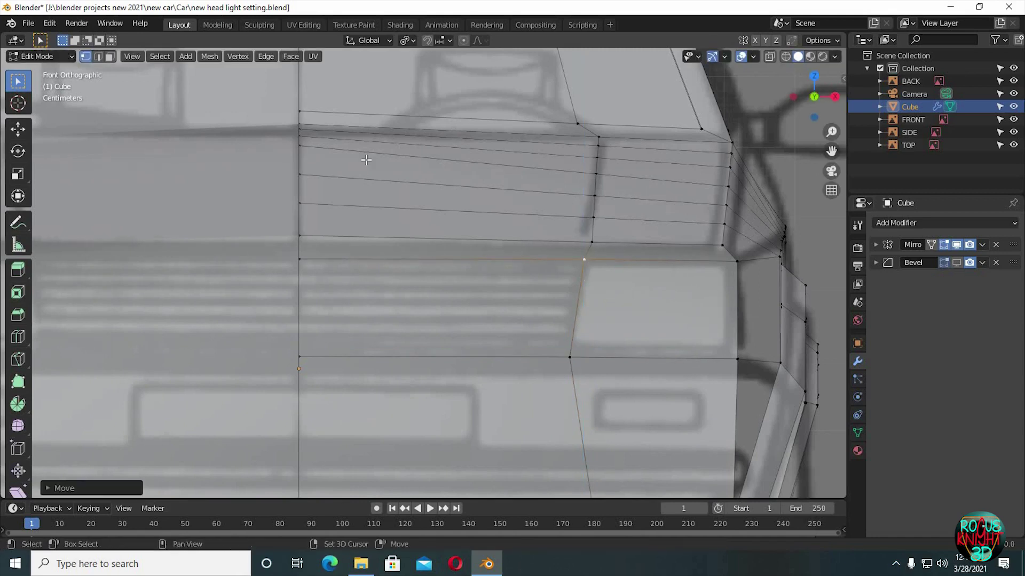
- Inset the headlight face on the car front
middle_click_drag(366, 160, 352, 162, "shift")
left_click(591, 308)
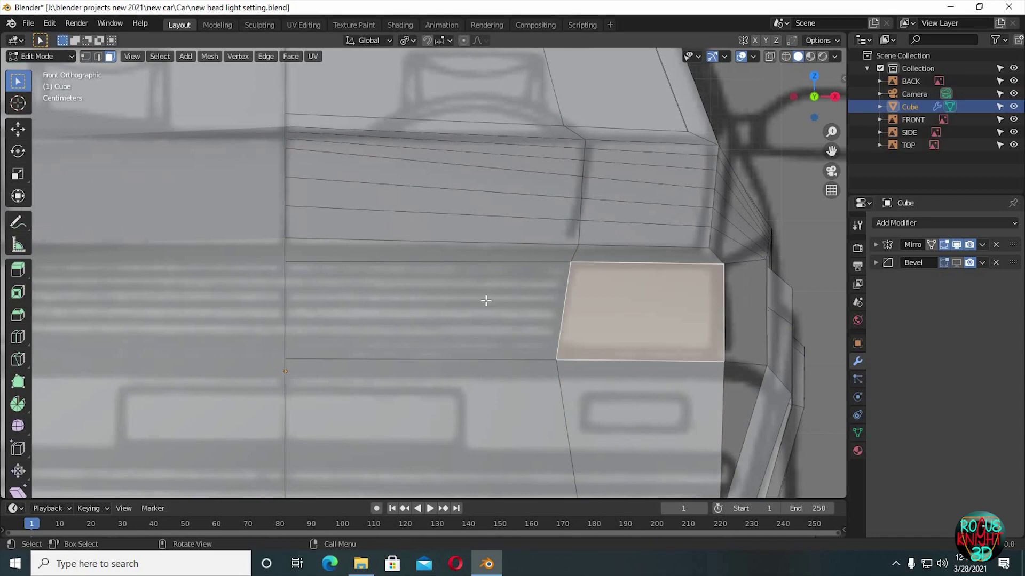
left_click(485, 299, "shift")
middle_click_drag(590, 315, 456, 322, "shift")
left_click(456, 321)
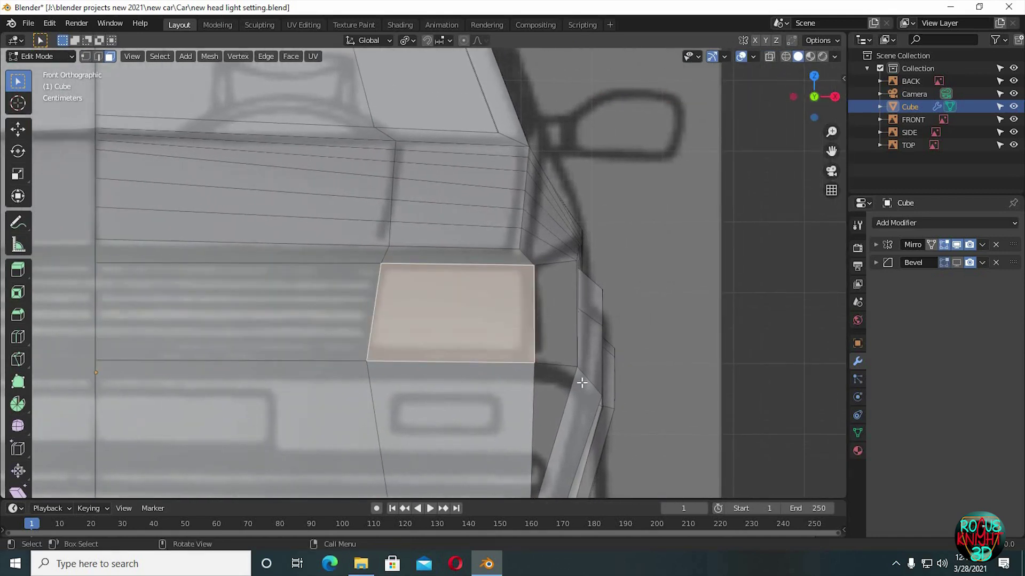
key("i")
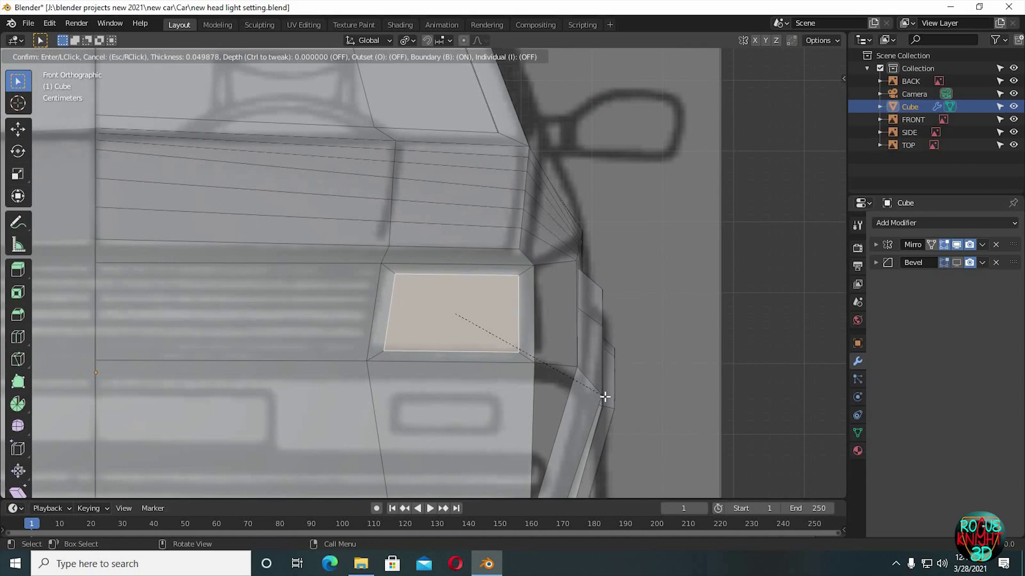
left_click(555, 395)
- Inset the grille face by the same amount using repeat last
left_click(293, 327)
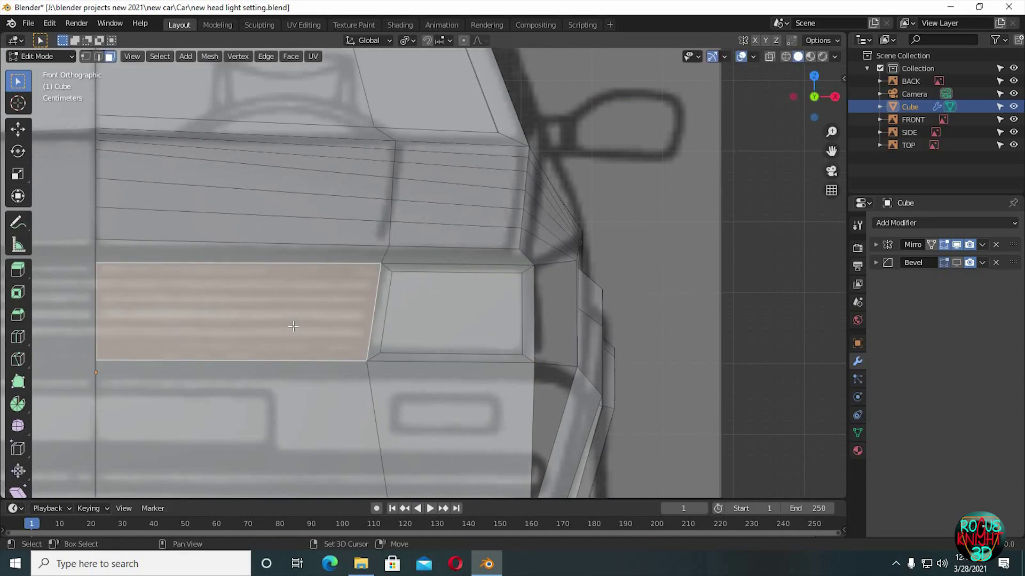
key("shift+r")
middle_click_drag(307, 317, 520, 336, "shift")
scroll(520, 336, "up", 1)
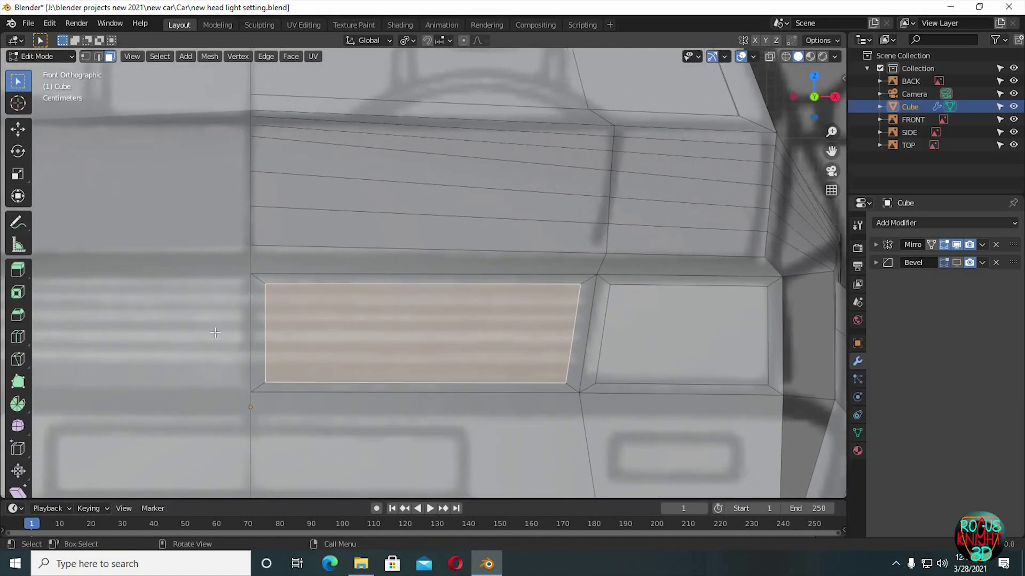
- Delete the inner inset face to leave an opening, then reposition one of its edges
key("x")
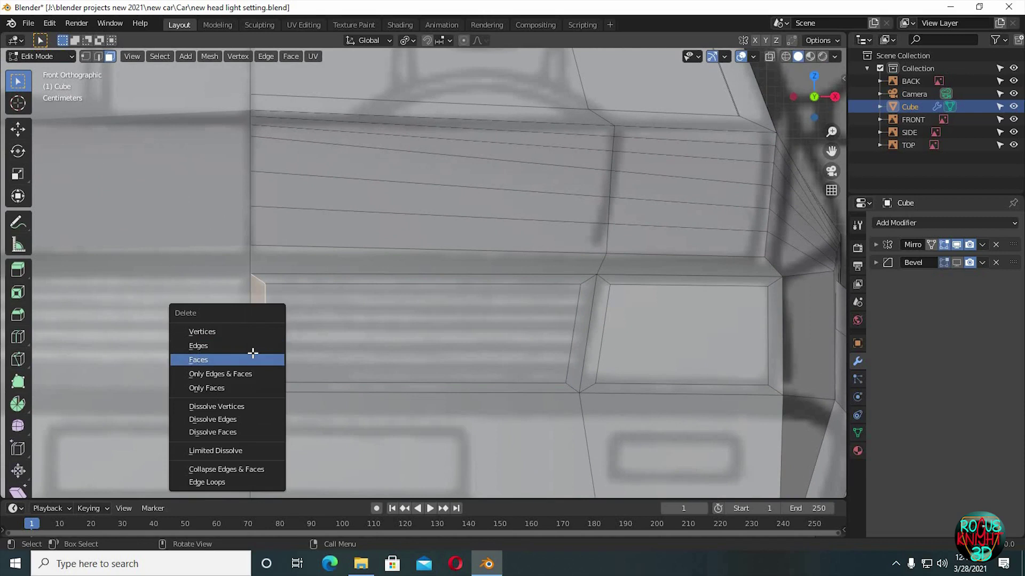
left_click(251, 357)
key("2")
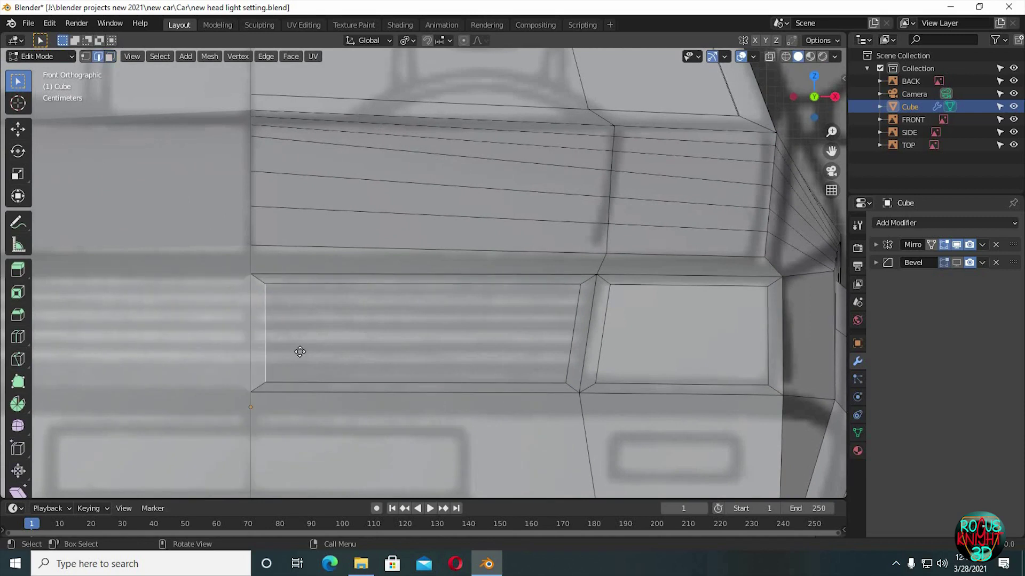
key("g")
left_click(259, 352)
middle_click_drag(334, 348, 394, 334)
- Select both inset front faces and extrude them
key("3")
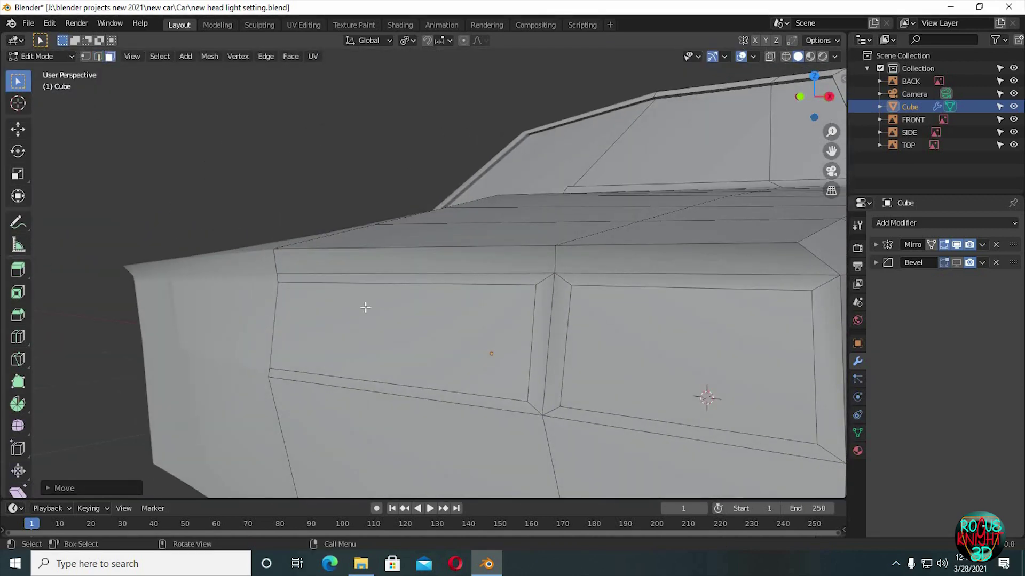
left_click(366, 304)
left_click(704, 395, "shift")
middle_click_drag(704, 395, 520, 354)
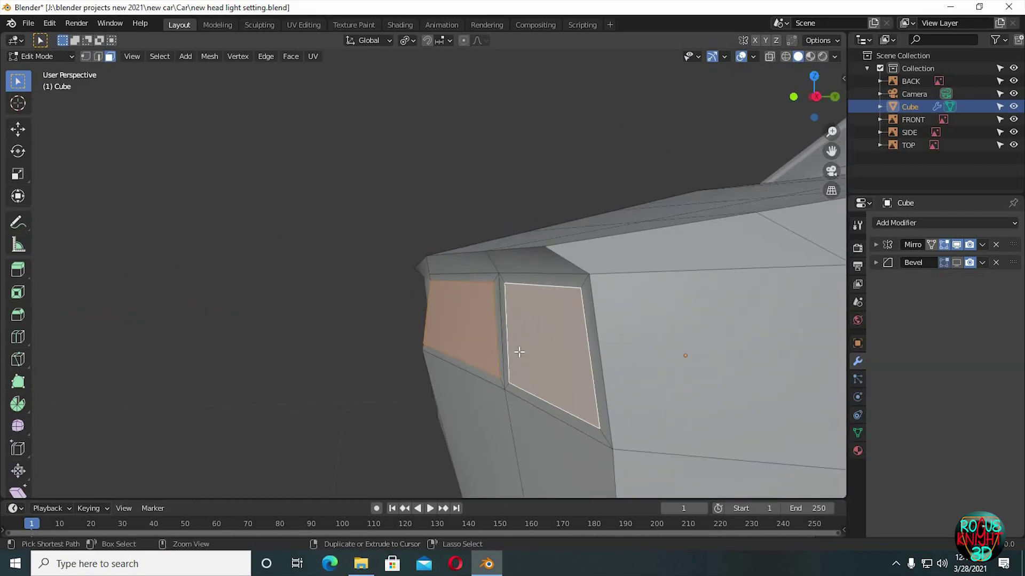
key("e")
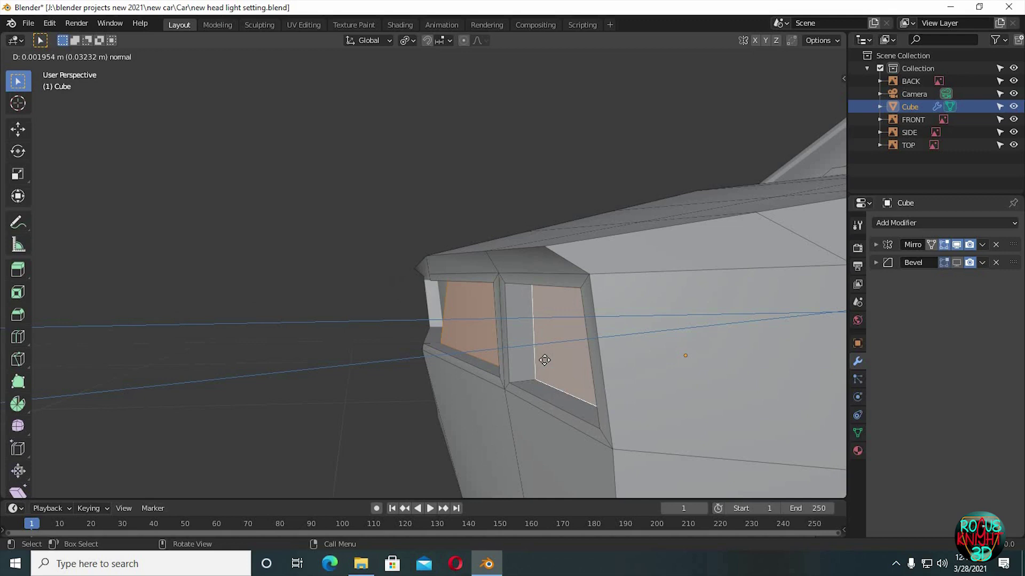
left_click(543, 360)
middle_click_drag(543, 361, 564, 367)
- Push the extruded faces back along Y twice to recess them, then return to Object Mode
key("g")
key("y")
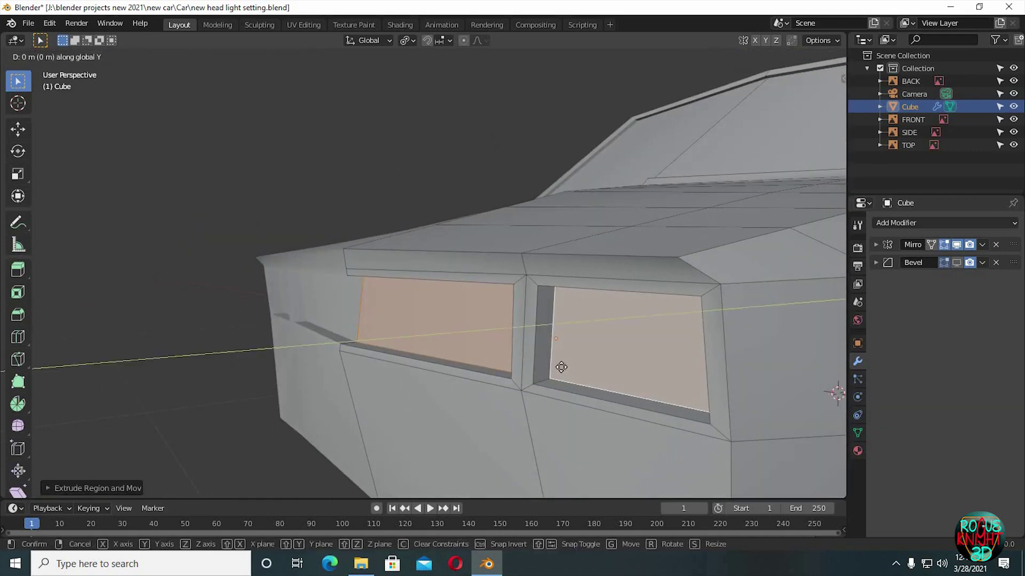
left_click(564, 367)
middle_click_drag(564, 367, 538, 392)
key("g")
key("y")
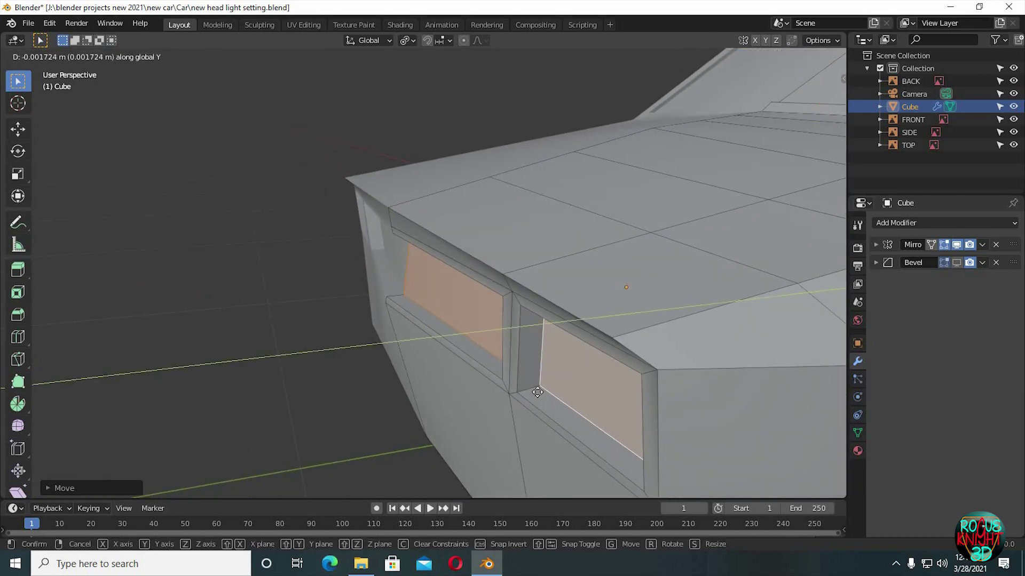
left_click(536, 392)
middle_click_drag(572, 389, 586, 336)
scroll(586, 336, "down", 2)
middle_click_drag(590, 299, 529, 343)
key("Tab")
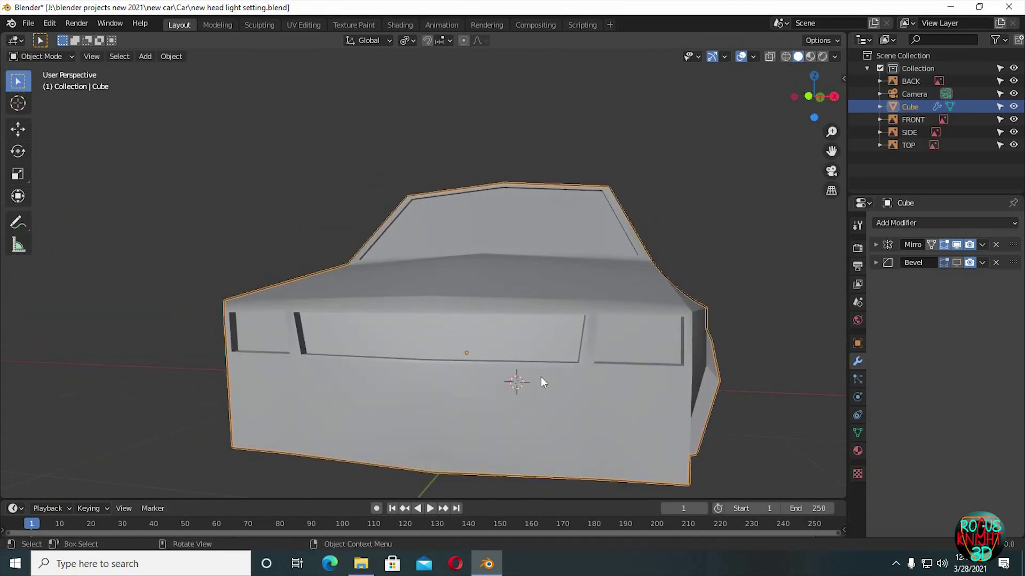
- Select the headlight vertices and move the right-hand corner vertex to the left
middle_click_drag(541, 382, 462, 303)
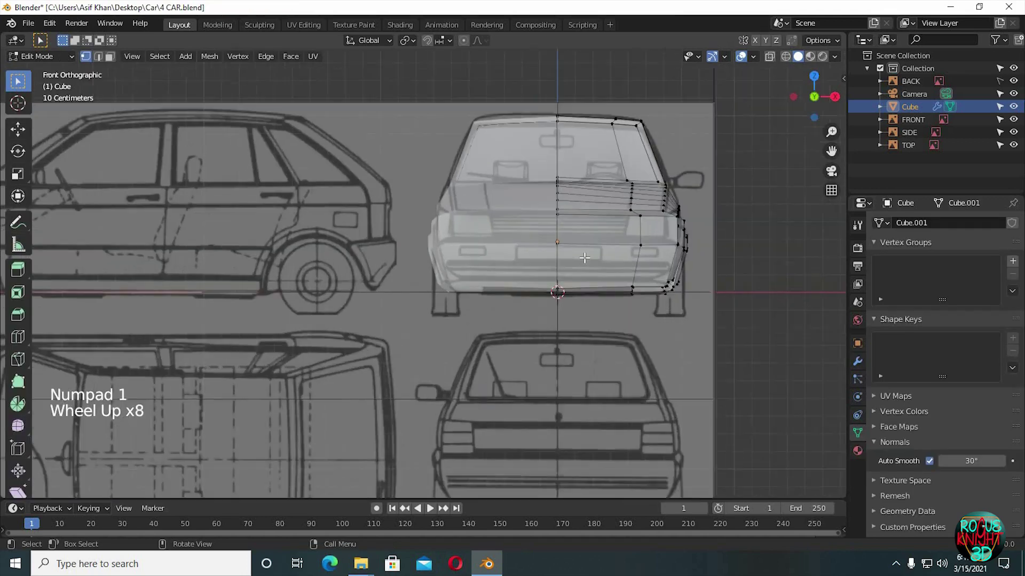
scroll(508, 305, "up", 1)
middle_click_drag(508, 304, 561, 286, "shift")
scroll(560, 286, "up", 3)
middle_click_drag(492, 279, 496, 245, "shift")
scroll(507, 230, "up", 2)
left_click(522, 214, "shift")
left_click(643, 223, "shift")
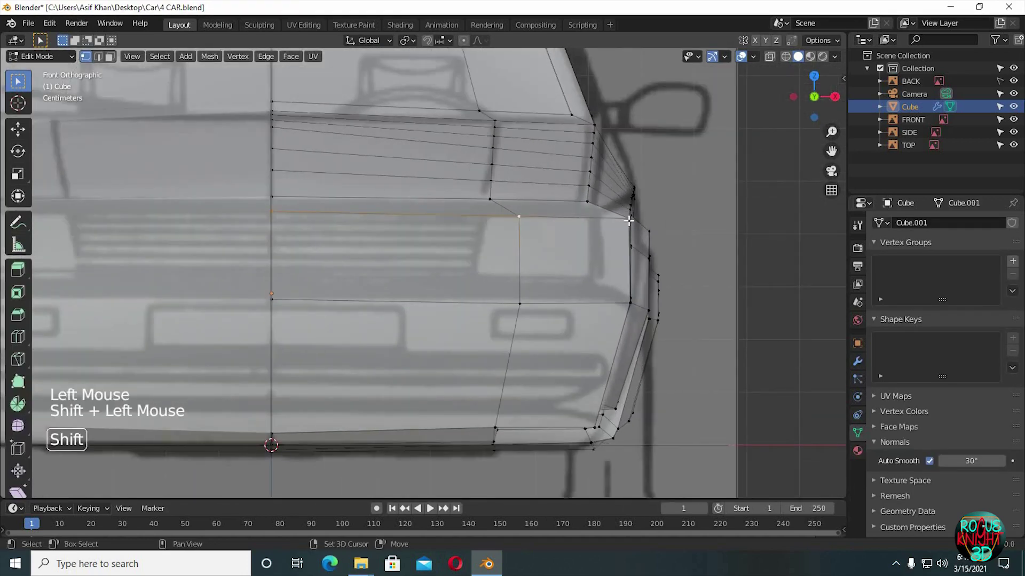
left_click(629, 218, "shift")
left_click(692, 243)
key("g")
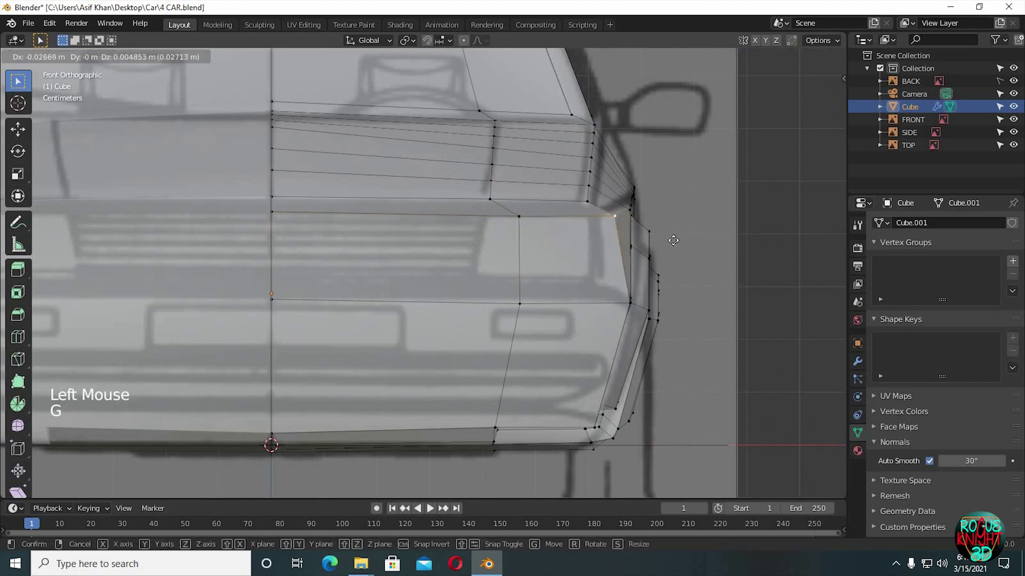
left_click(673, 241)
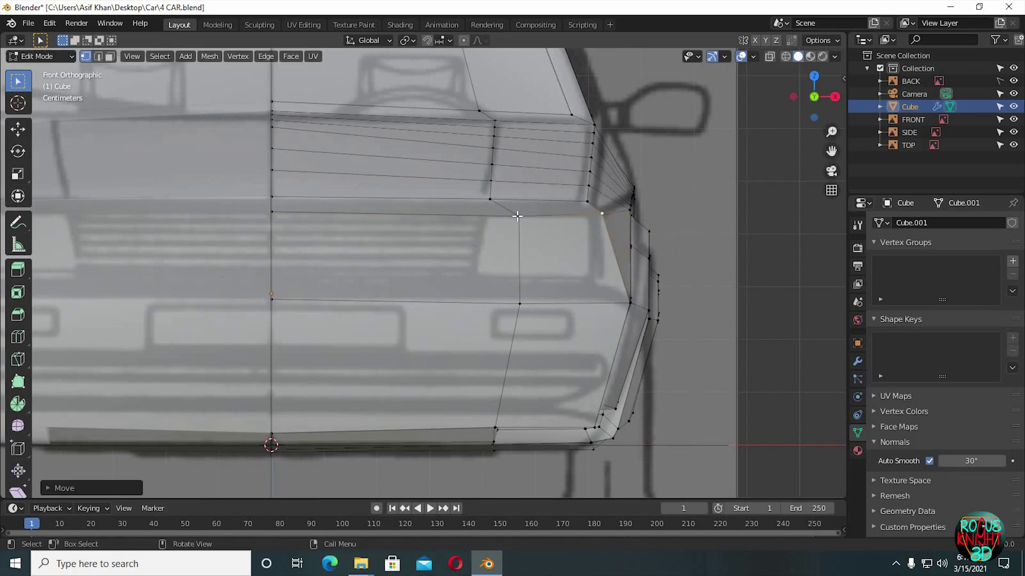
- Shift the inner headlight corner vertex along X and slightly up, and nudge the lower corner up
left_click(529, 229, "shift")
key("g")
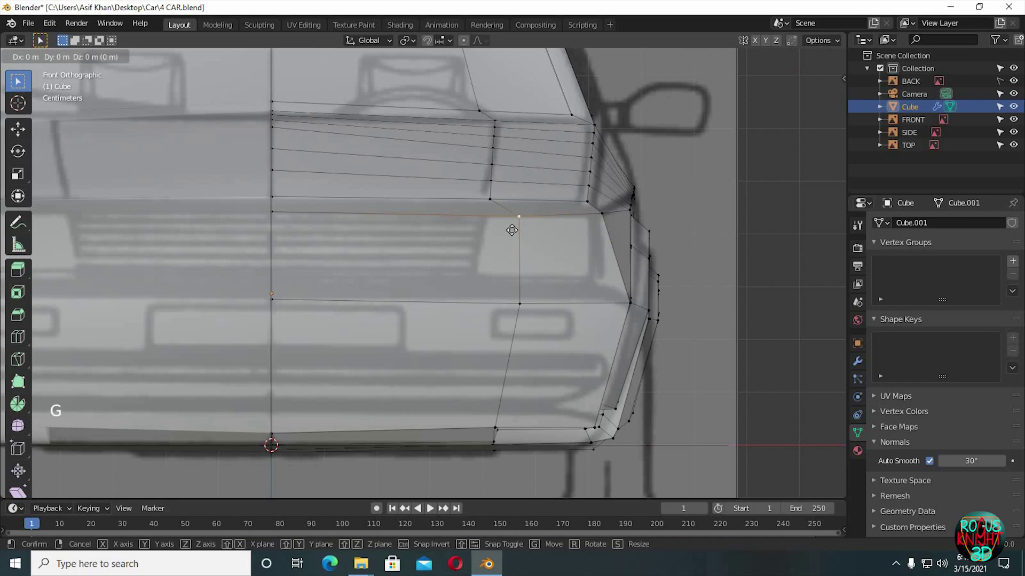
key("x")
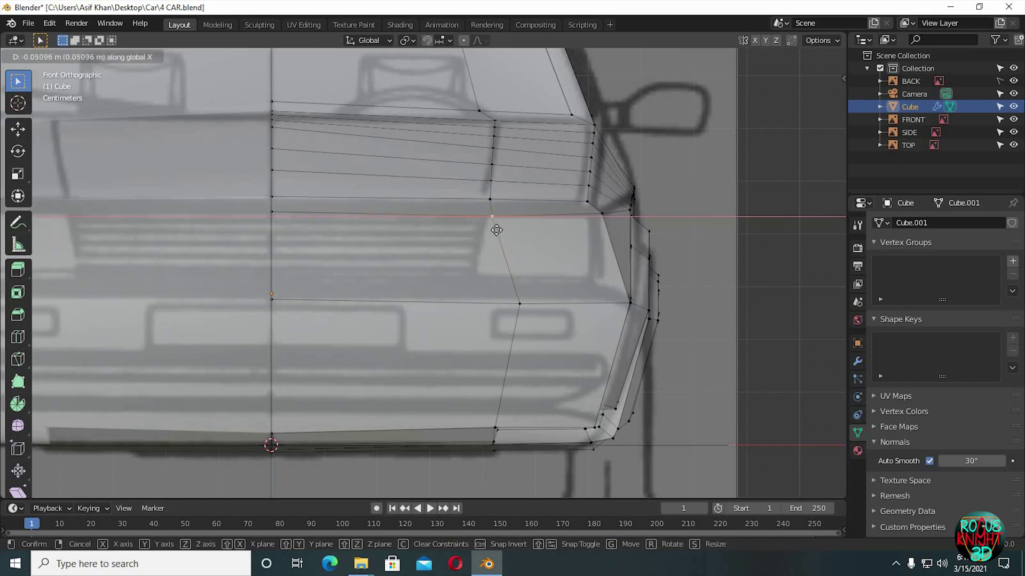
left_click(499, 230)
key("g")
key("z")
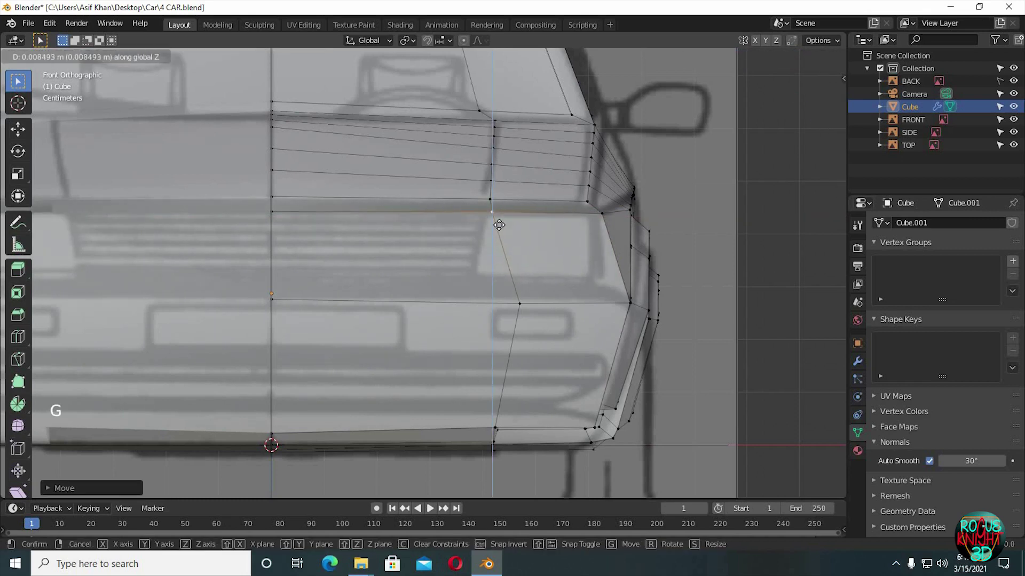
left_click(272, 216)
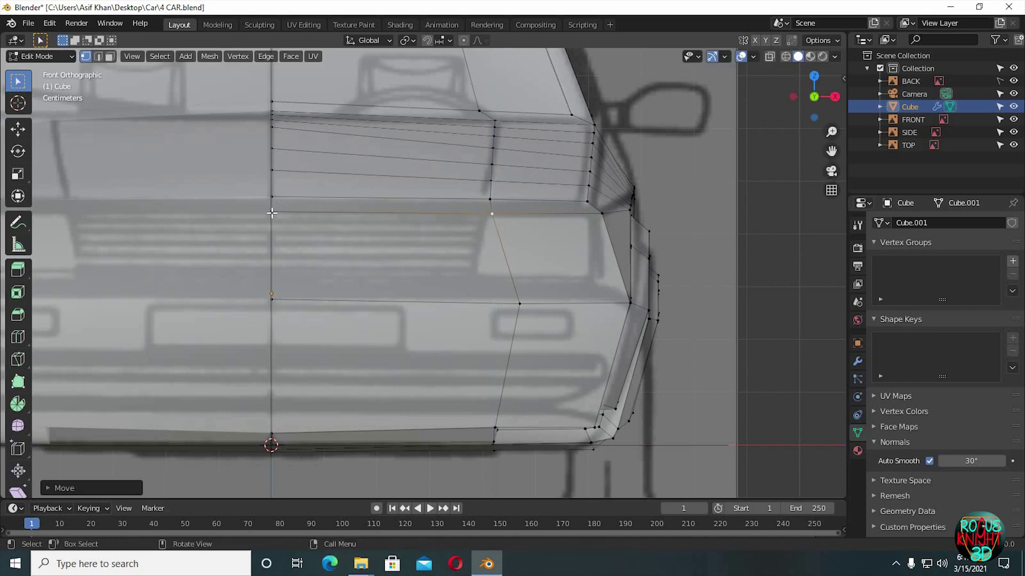
key("g")
right_click(540, 316)
left_click(540, 293)
key("g")
left_click(540, 288)
- Add a loop cut across the car front and slide it into place
scroll(498, 281, "down", 2)
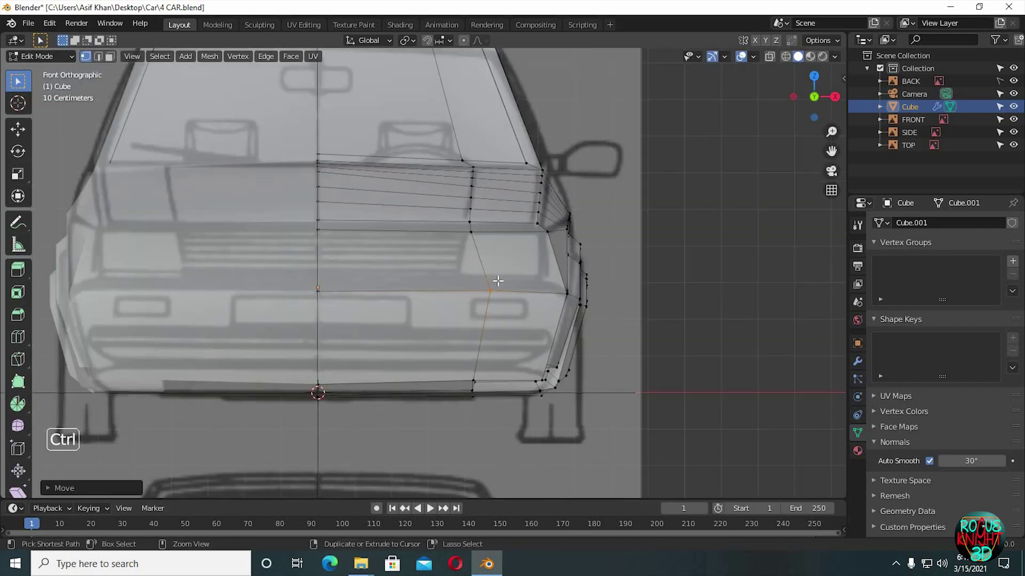
key("ctrl+r")
left_click(495, 275)
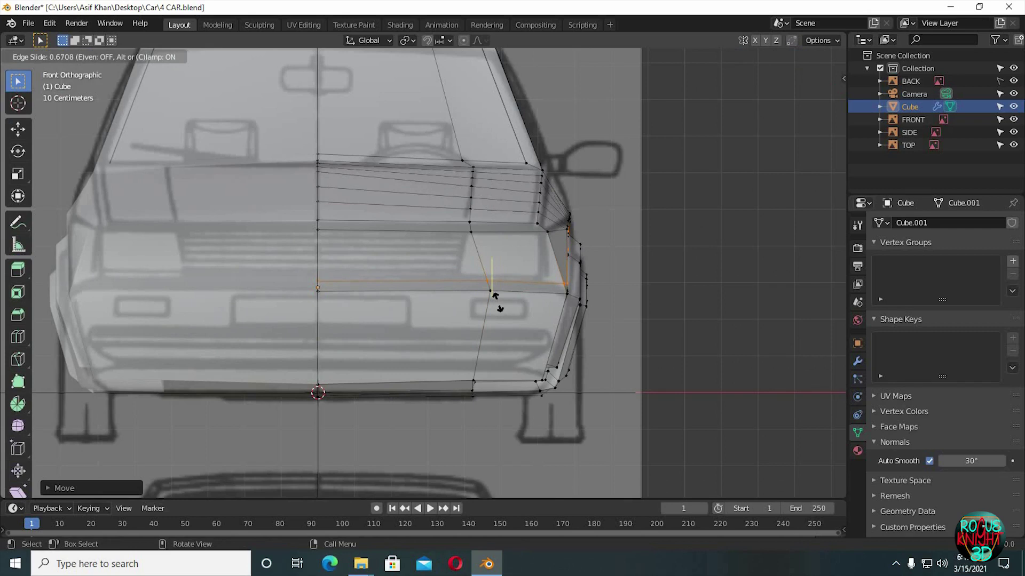
left_click(501, 302)
- Move the headlight's outer corner vertex and the vertex below it onto the reference outline
middle_click_drag(501, 303, 566, 267, "shift")
left_click(614, 282)
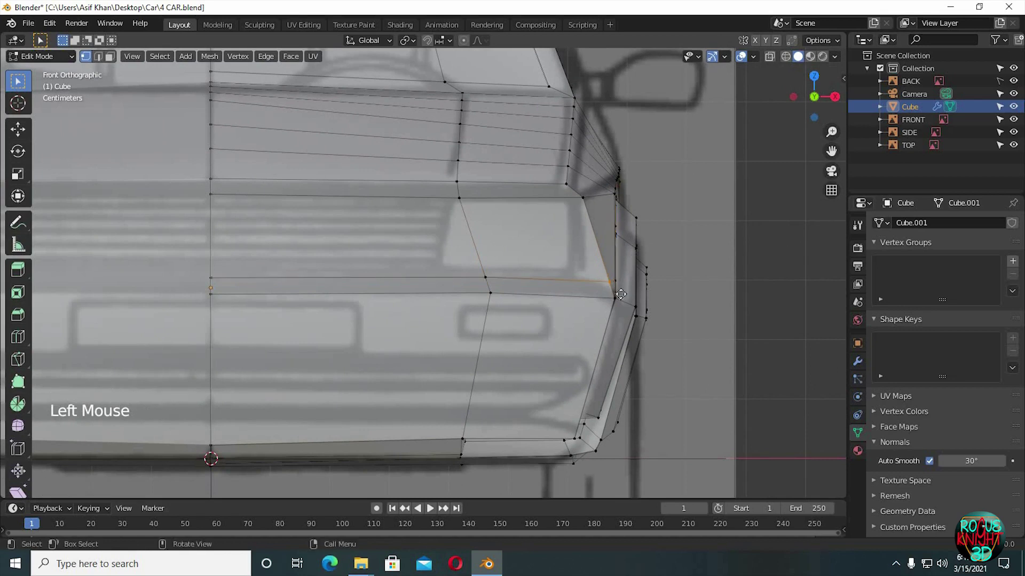
key("g")
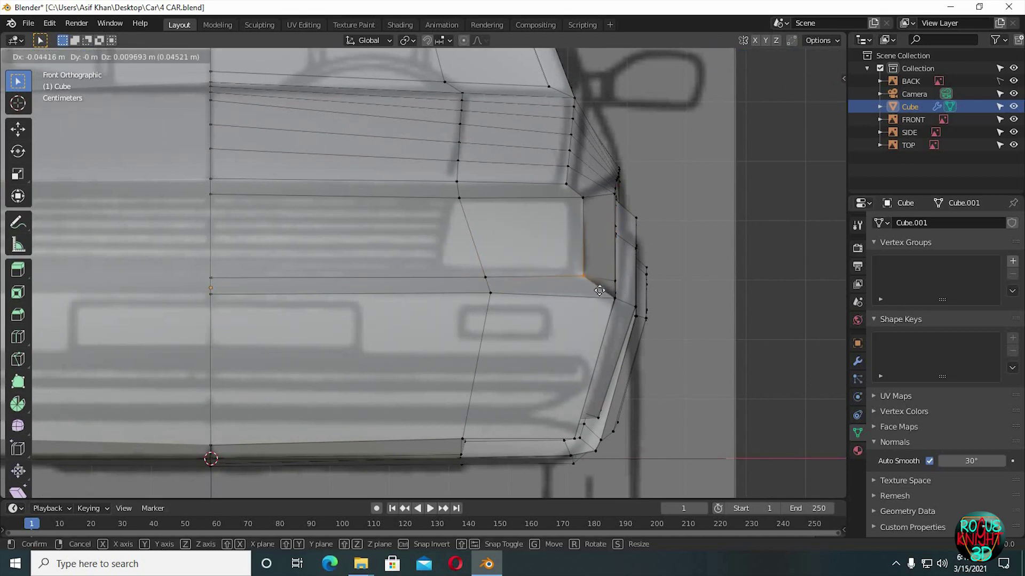
left_click(599, 291)
middle_click_drag(629, 316, 556, 306, "shift")
left_click(504, 277)
key("g")
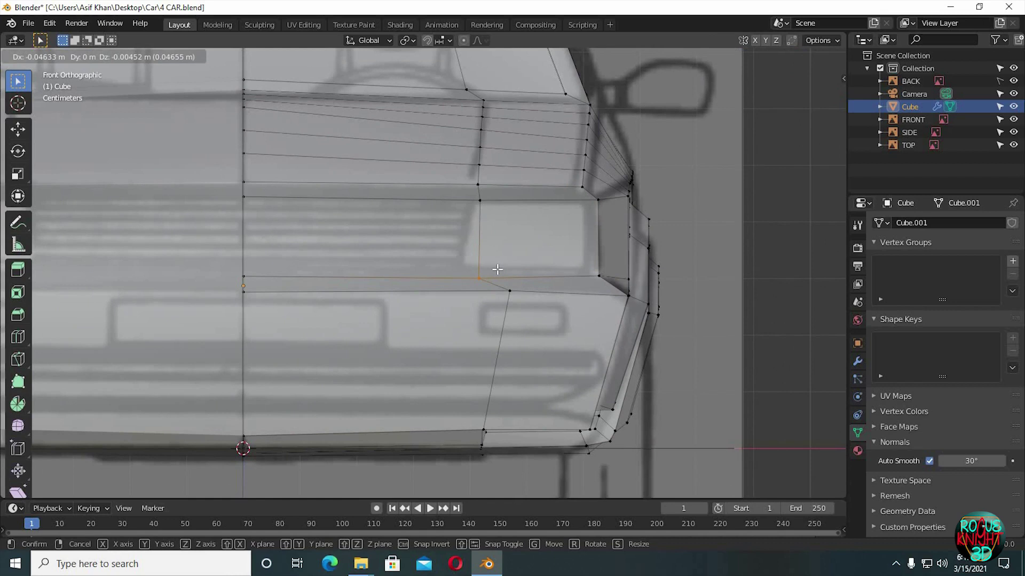
left_click(496, 270)
- Select the inner and outer headlight faces and inset them
left_click(109, 57)
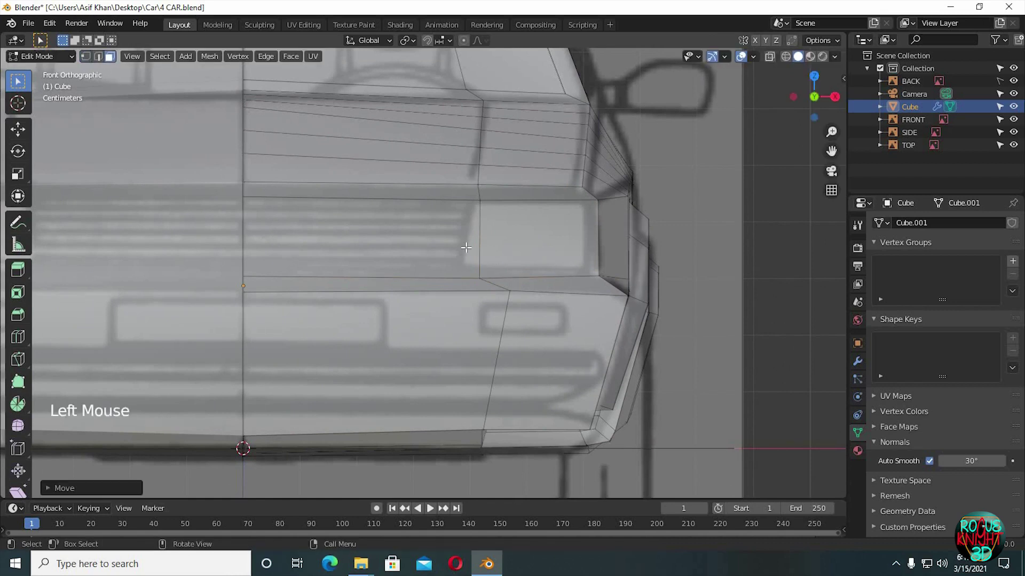
left_click(465, 248)
left_click(508, 258, "shift")
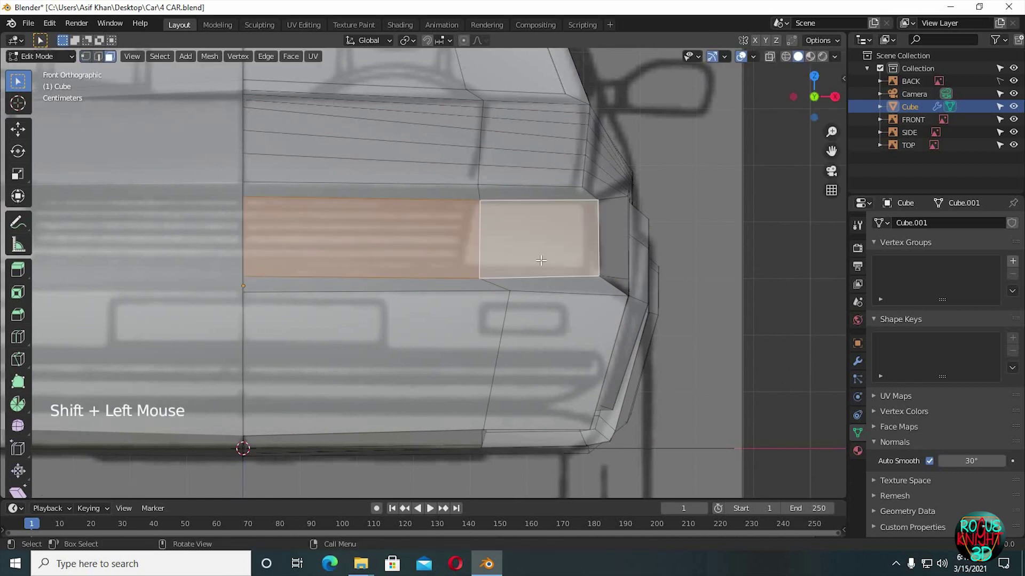
key("i")
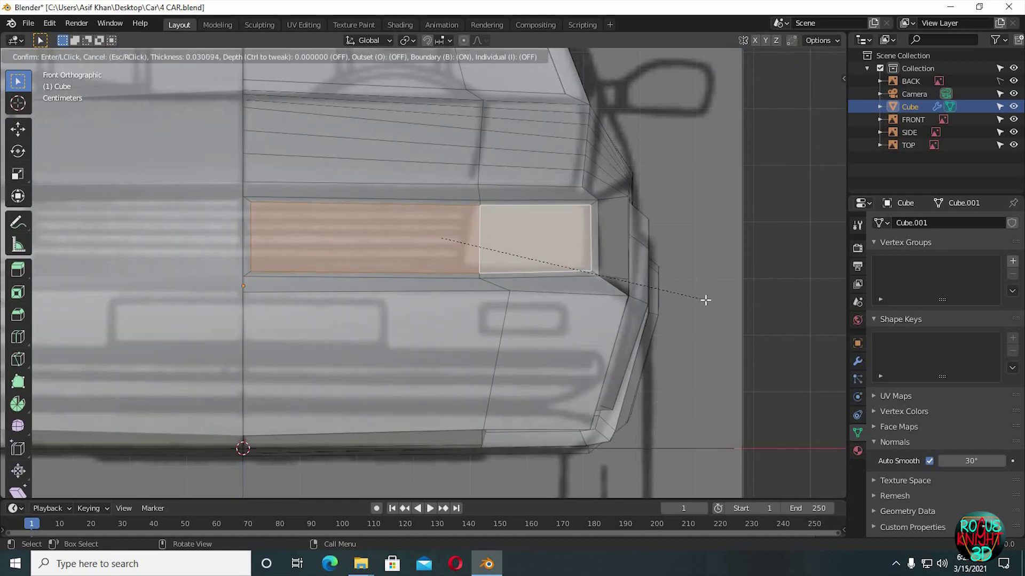
left_click(544, 297)
- Delete the thin inset strip face at the inner end and reposition an edge there
middle_click_drag(544, 298, 110, 56, "shift")
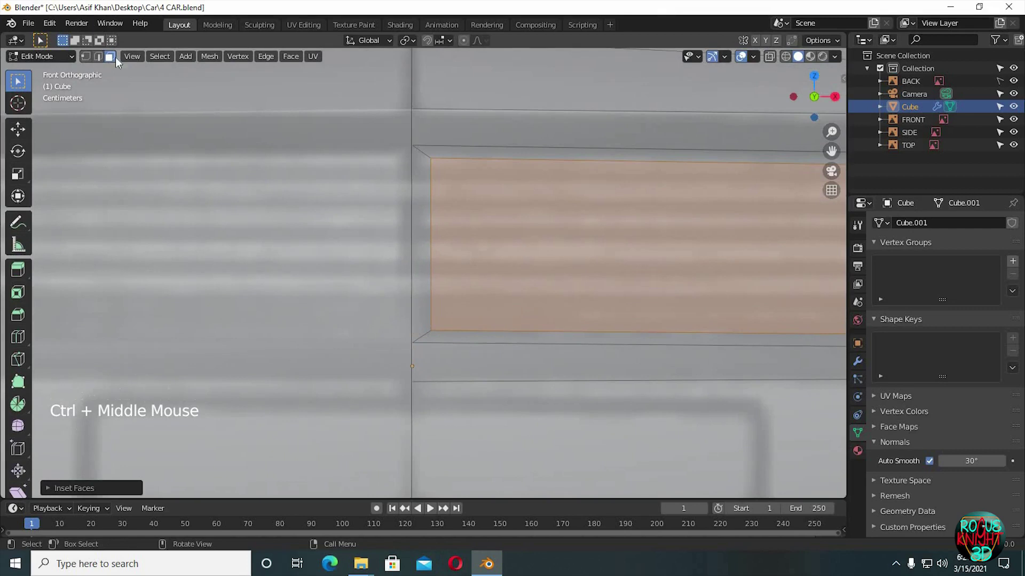
left_click(426, 234)
key("x")
left_click(361, 235)
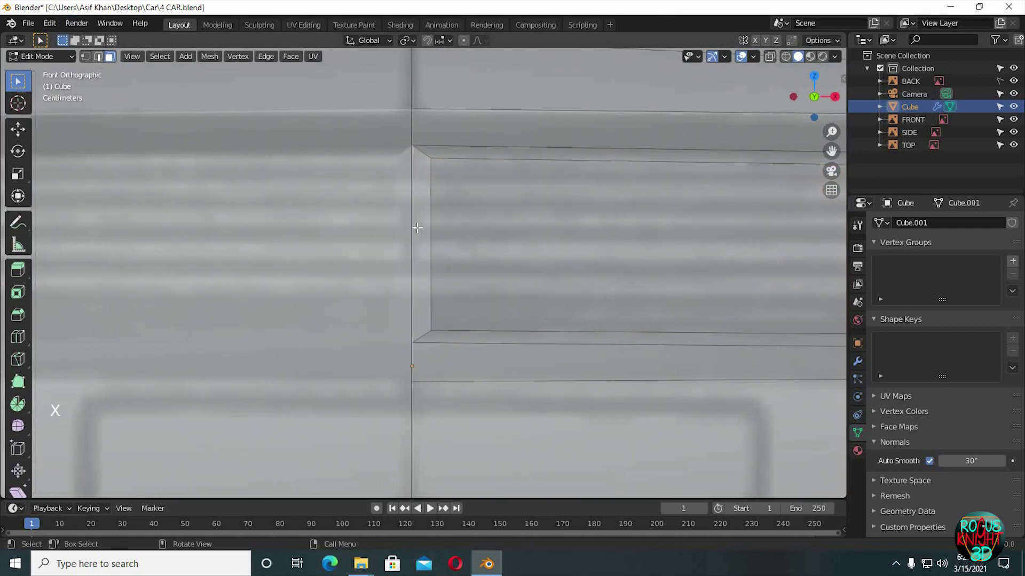
left_click(98, 56)
key("g")
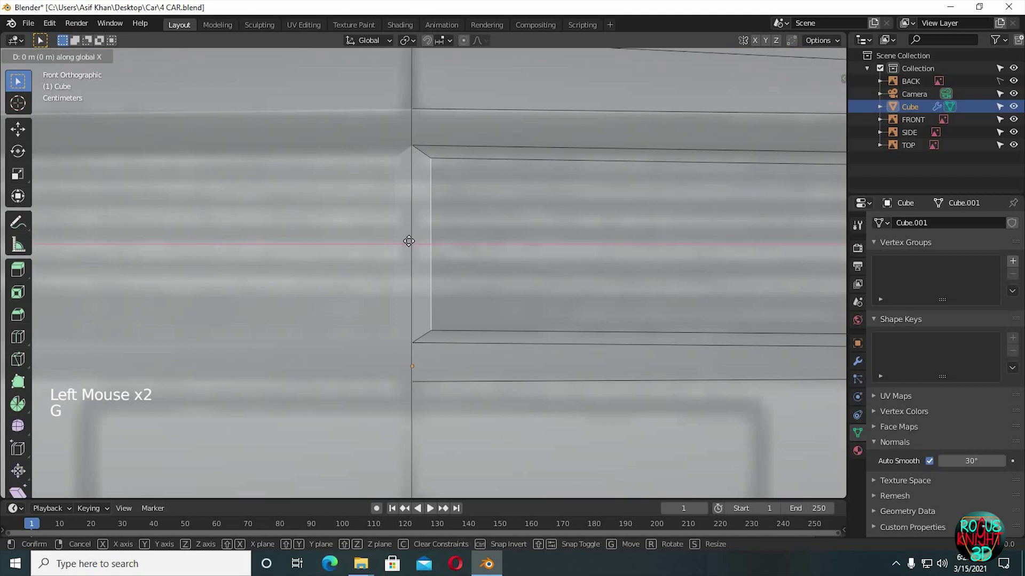
left_click(466, 251)
- In front view, reselect the headlight face loop plus the outer headlight face
scroll(476, 262, "down", 2)
key("KP_1")
middle_click_drag(467, 251, 402, 236)
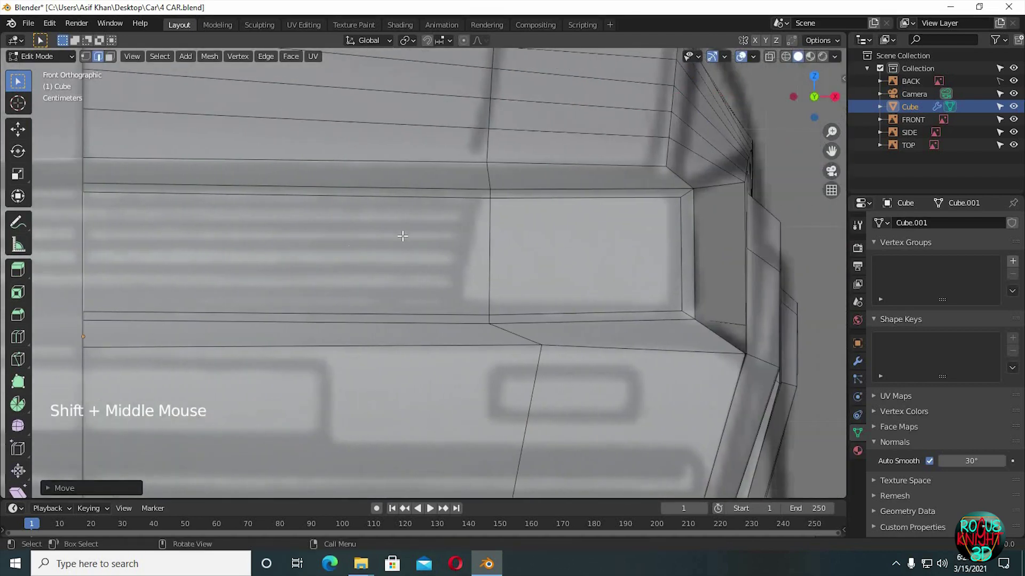
left_click(110, 56)
double_click(402, 239)
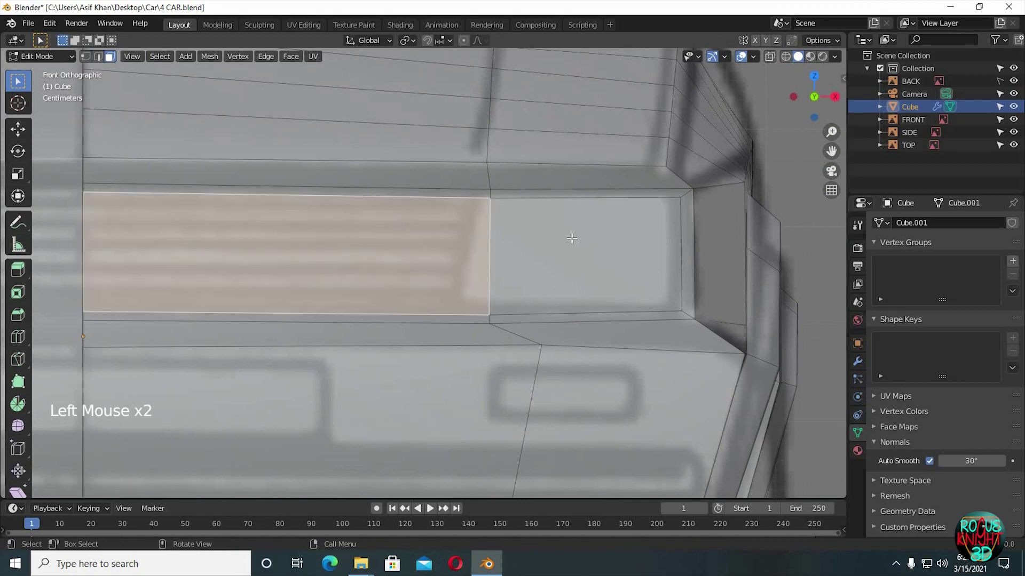
left_click(571, 238, "shift")
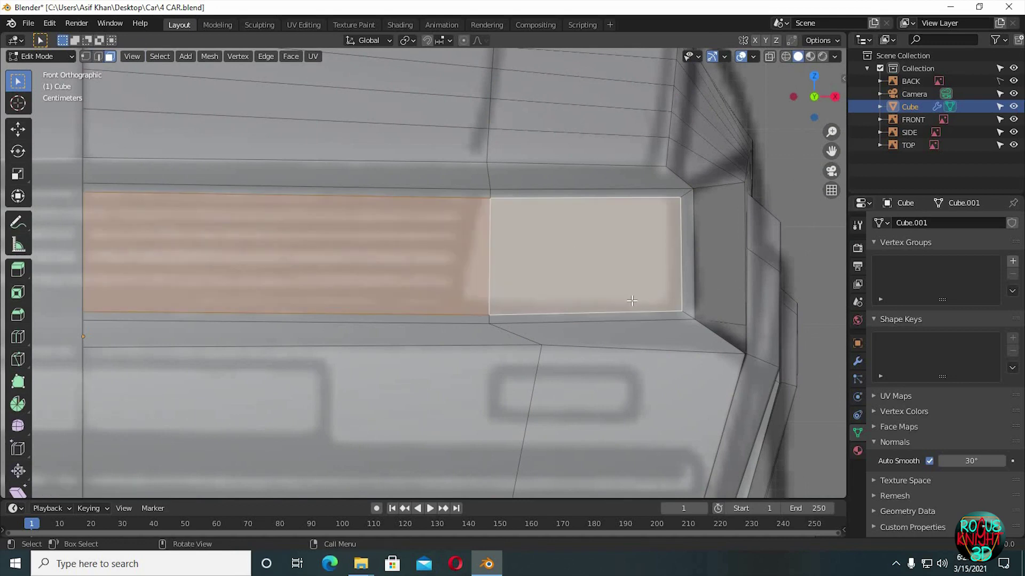
- Extrude the selected headlight faces inward to recess the headlight
scroll(631, 300, "down", 18)
middle_click_drag(595, 300, 512, 257)
scroll(497, 303, "up", 1, "ctrl")
scroll(497, 303, "up", 1, "ctrl")
scroll(497, 303, "up", 3)
scroll(496, 303, "down", 2)
middle_click_drag(528, 299, 547, 306)
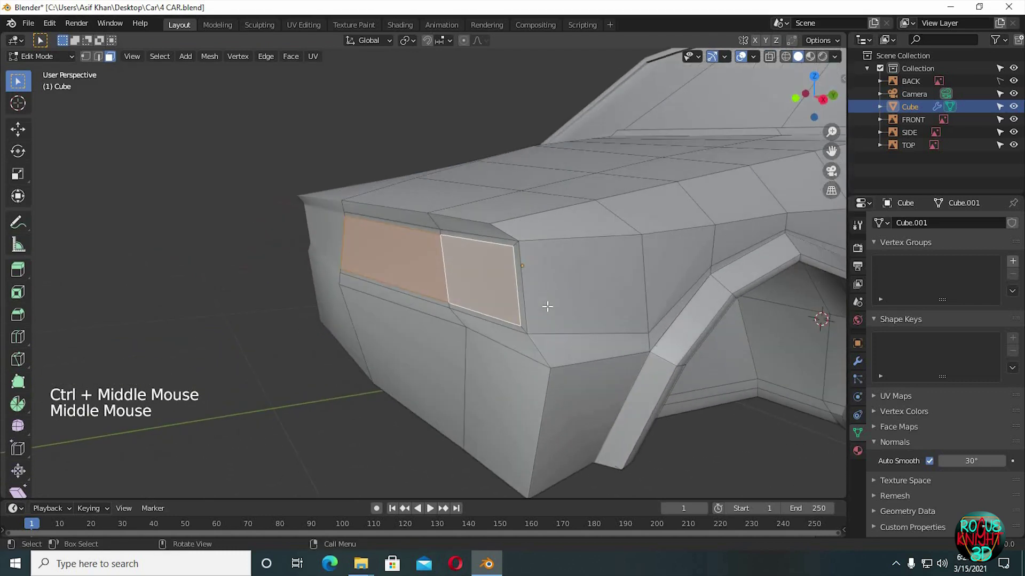
key("e")
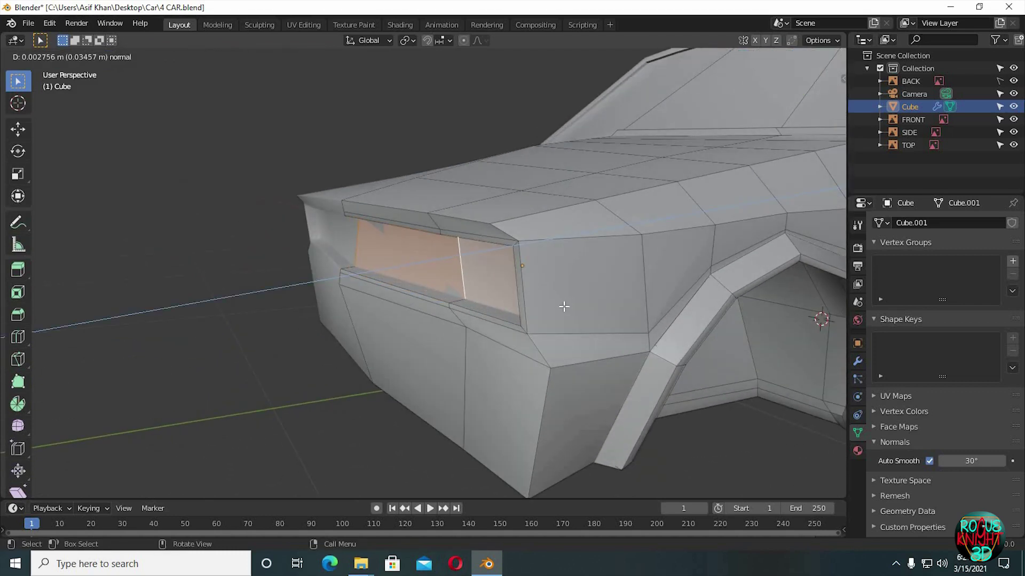
left_click(564, 306)
- Inspect the recessed headlight and save the file as 4 CAR.blend
middle_click_drag(578, 304, 657, 309)
middle_click_drag(657, 309, 698, 300)
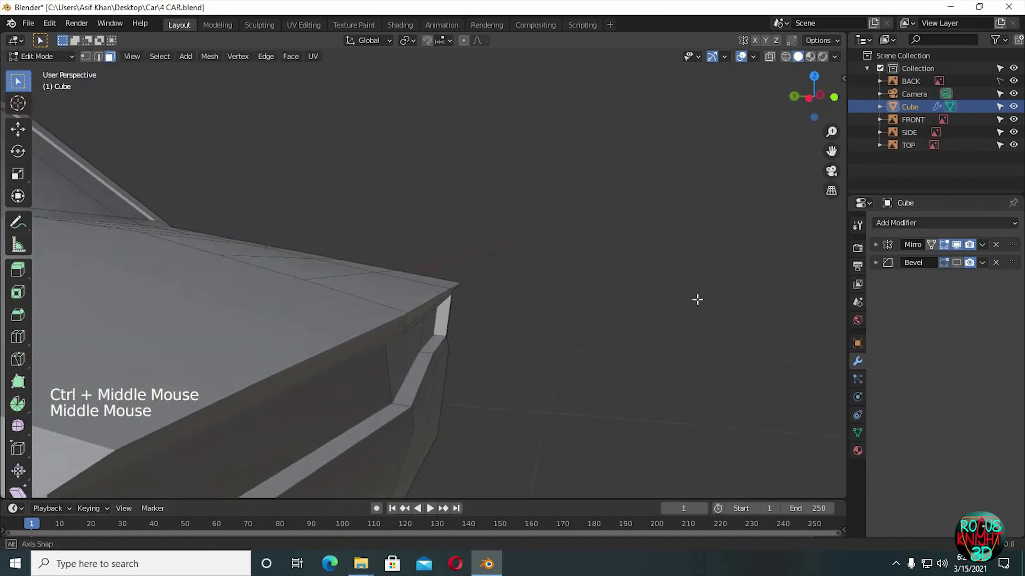
middle_click_drag(727, 336, 709, 326)
left_click(28, 23)
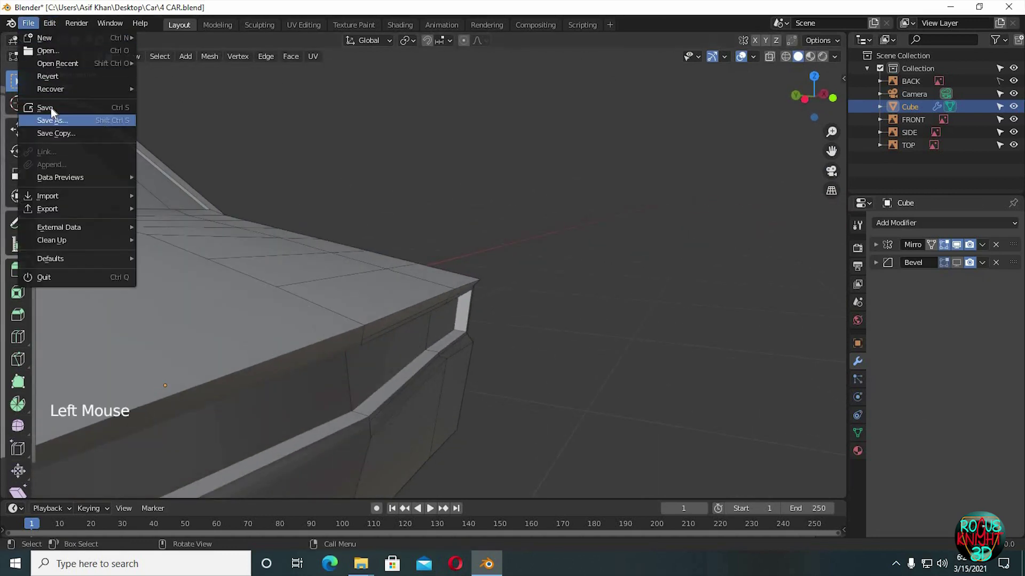
left_click(50, 108)
- Place the 3D cursor at the headlight centre
middle_click_drag(494, 265, 455, 303)
middle_click_drag(456, 303, 508, 204)
right_click(508, 204, "shift")
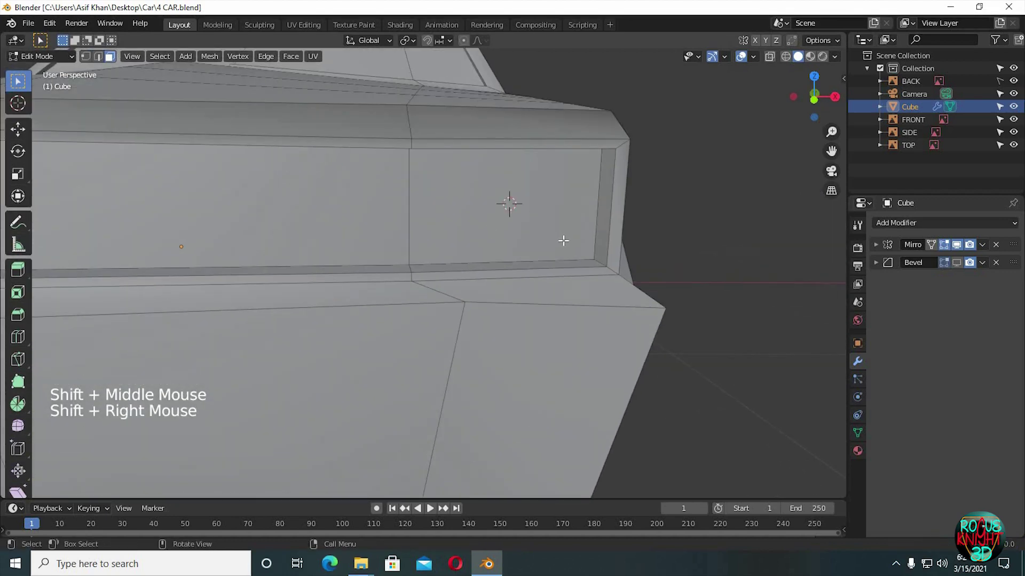
- Add a cube at the 3D cursor in Object Mode and scale it down to headlight size
middle_click_drag(563, 241, 563, 265, "ctrl")
key("Tab")
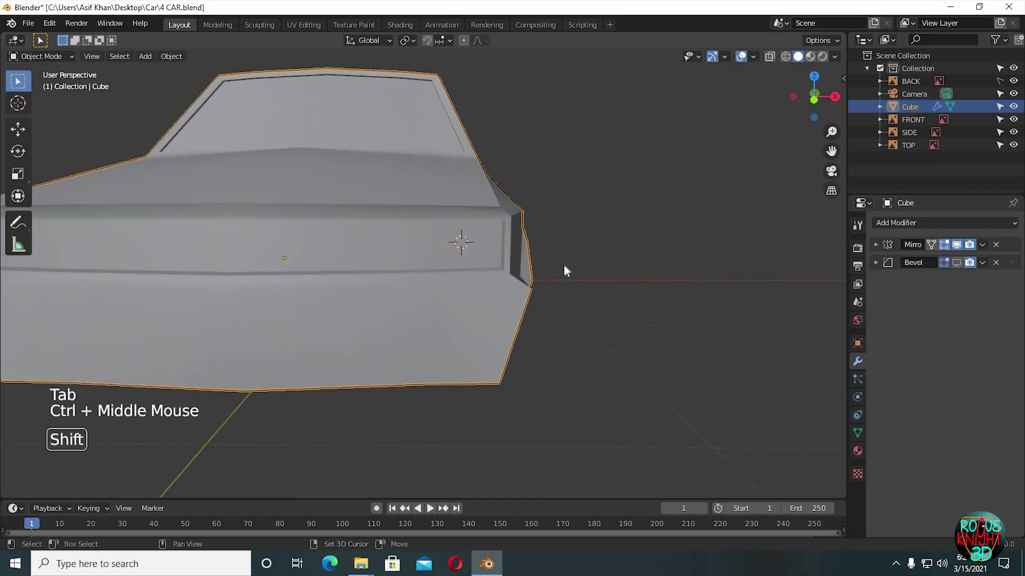
key("shift+a")
left_click(620, 280)
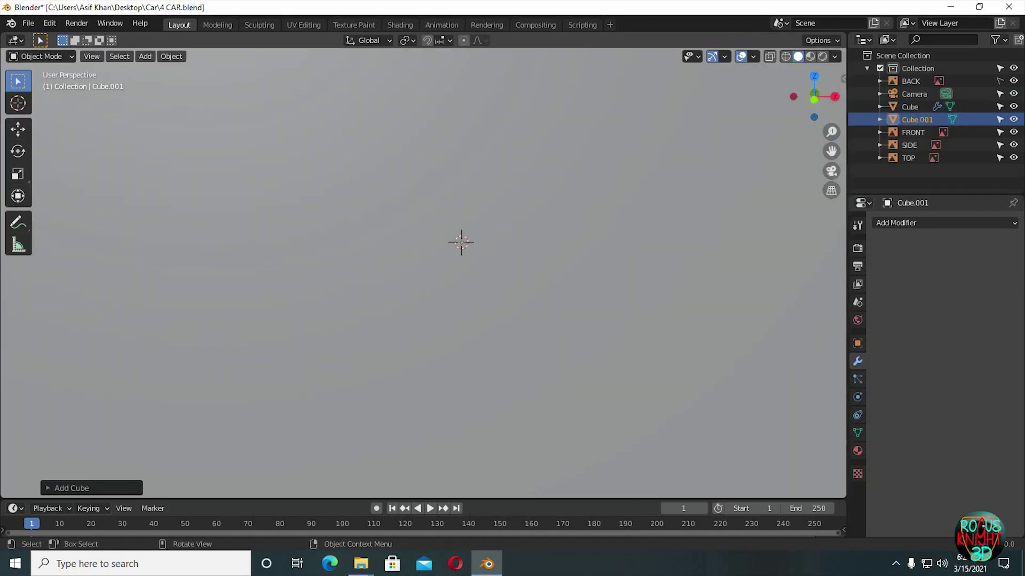
key("s")
left_click(487, 256)
key("s")
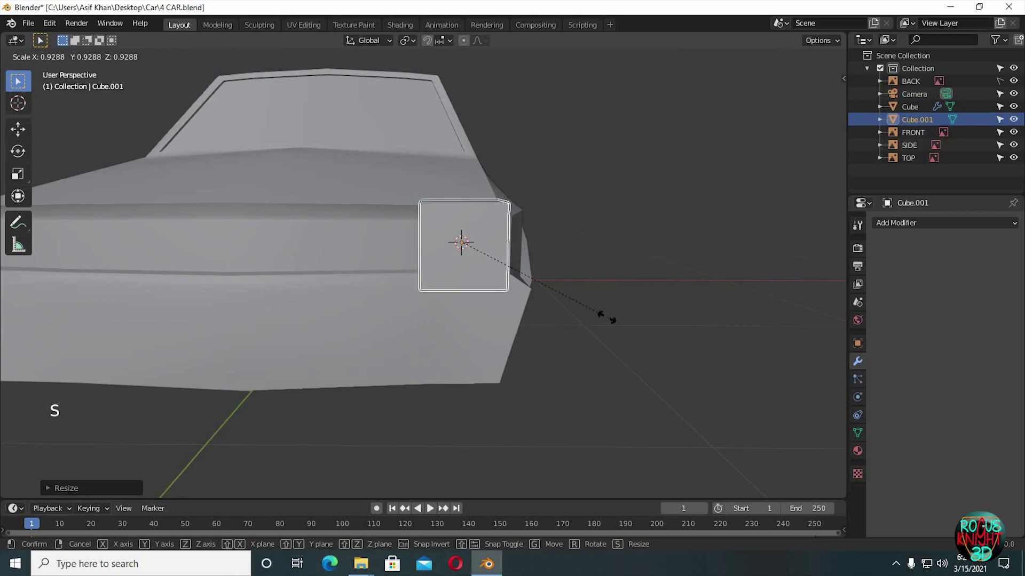
left_click(536, 291)
- Rename the car body object to 'Car' in the outliner
left_click(417, 159)
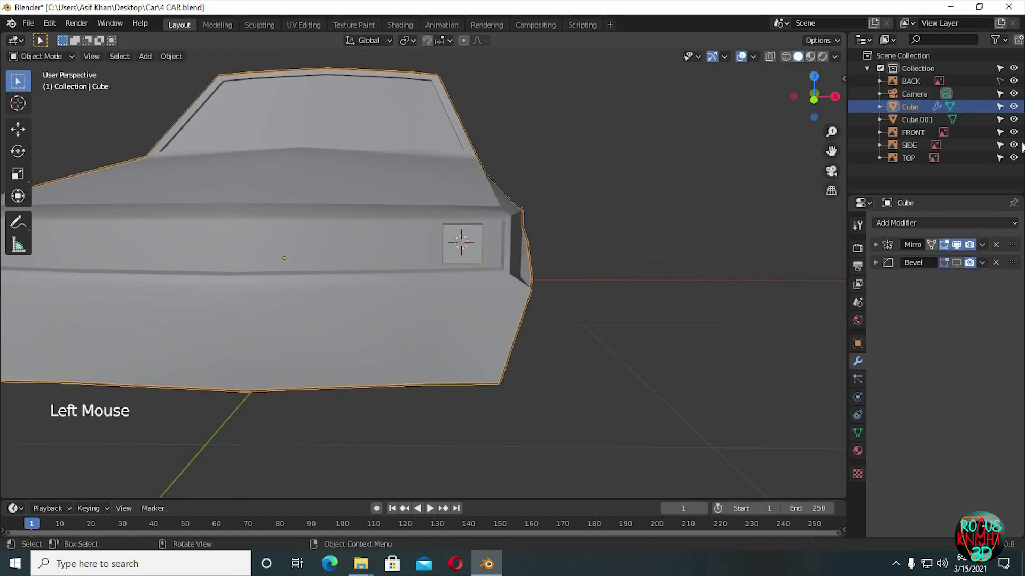
left_click(909, 107)
double_click(910, 106)
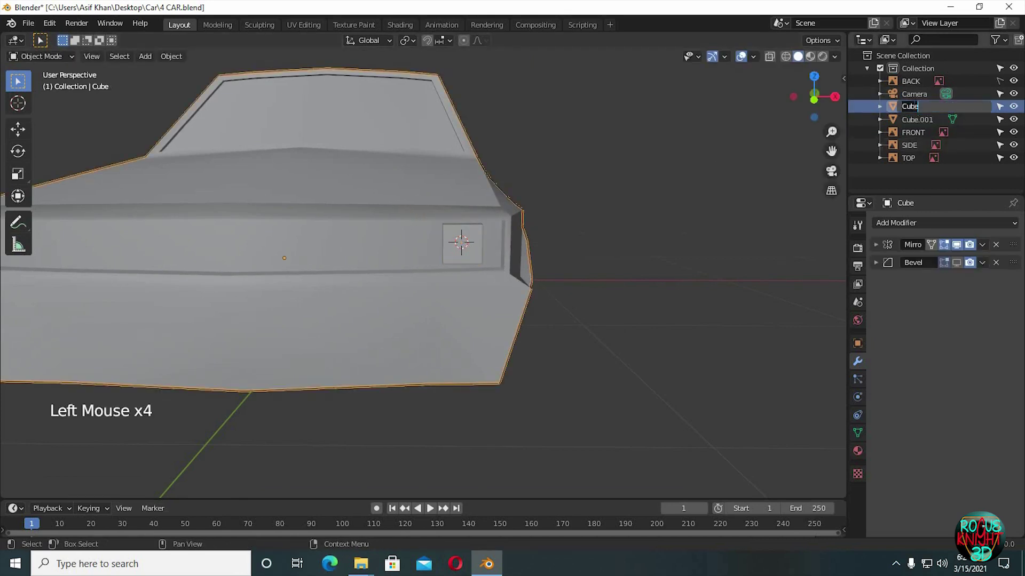
type("Car")
key("Return")
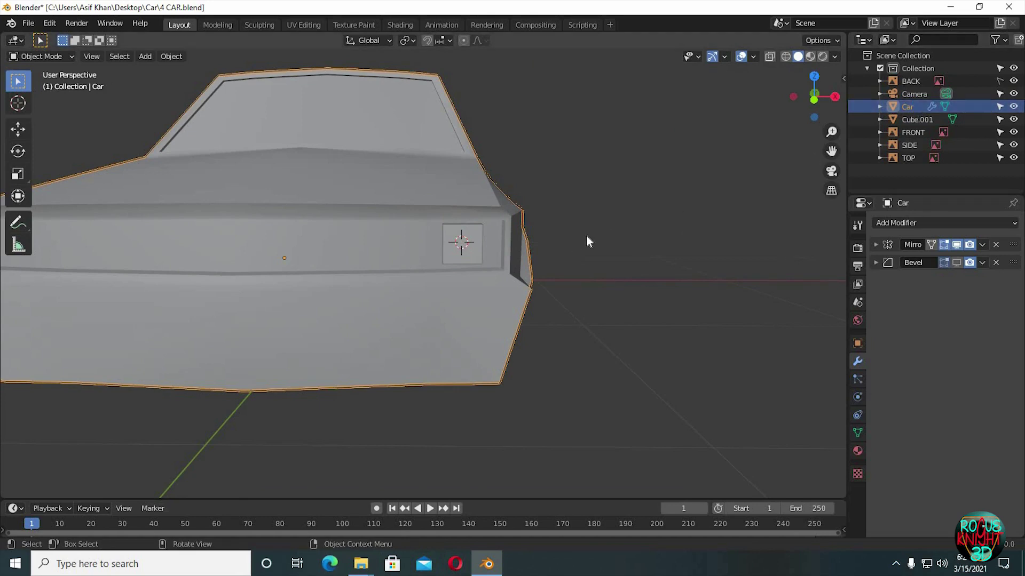
- Start renaming the small headlight cube, Cube.001, in the outliner
left_click(478, 238)
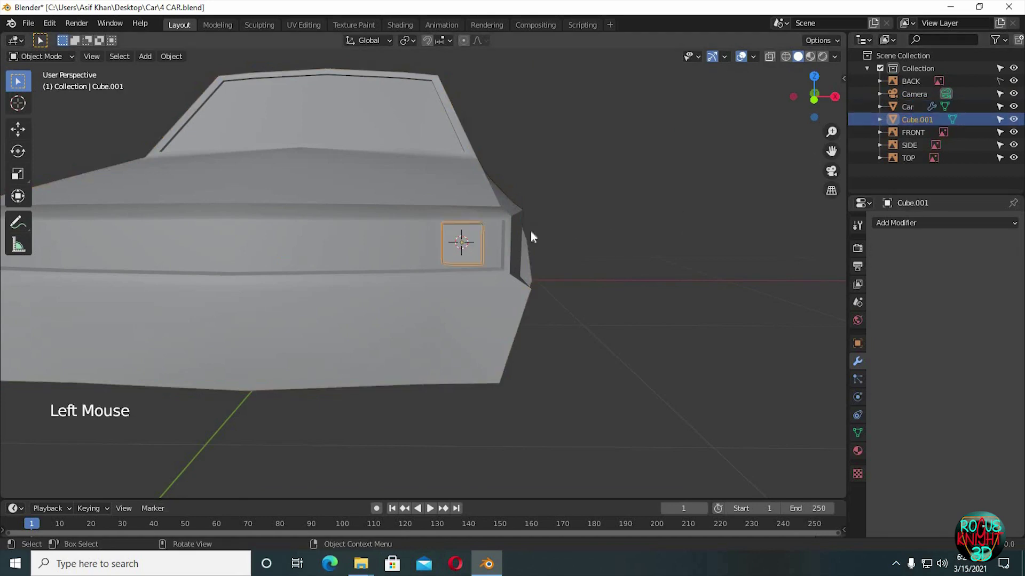
left_click(915, 119)
double_click(915, 119)
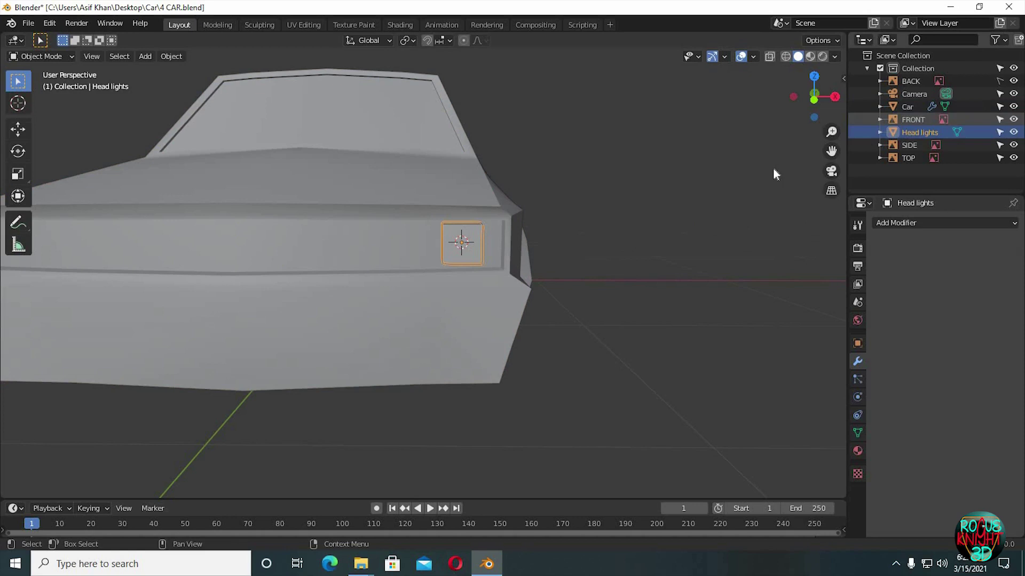
- Shift the Head lights block along X and widen it along X in front view
key("g")
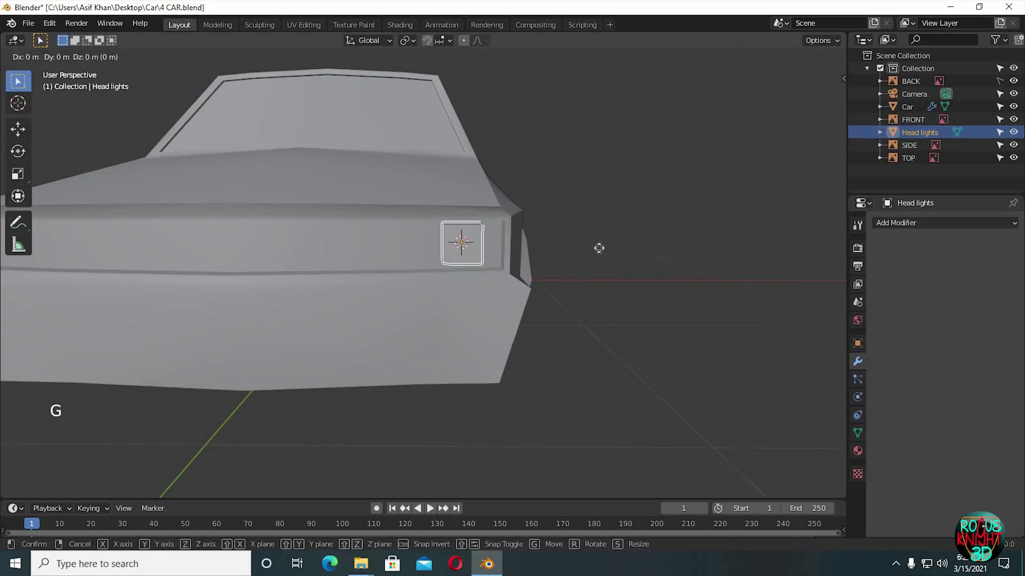
key("x")
left_click(610, 277)
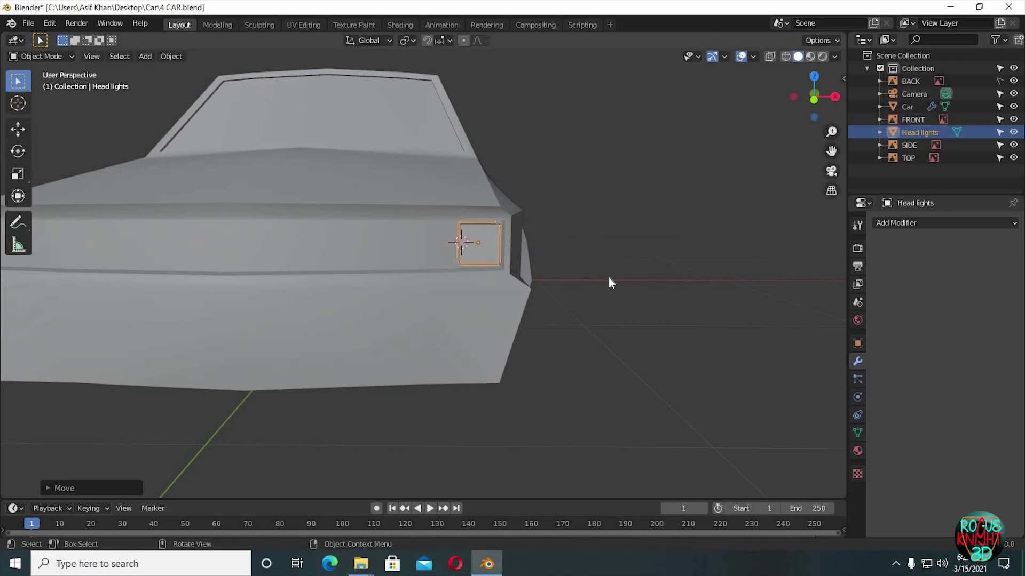
key("KP_1")
scroll(589, 282, "up", 13)
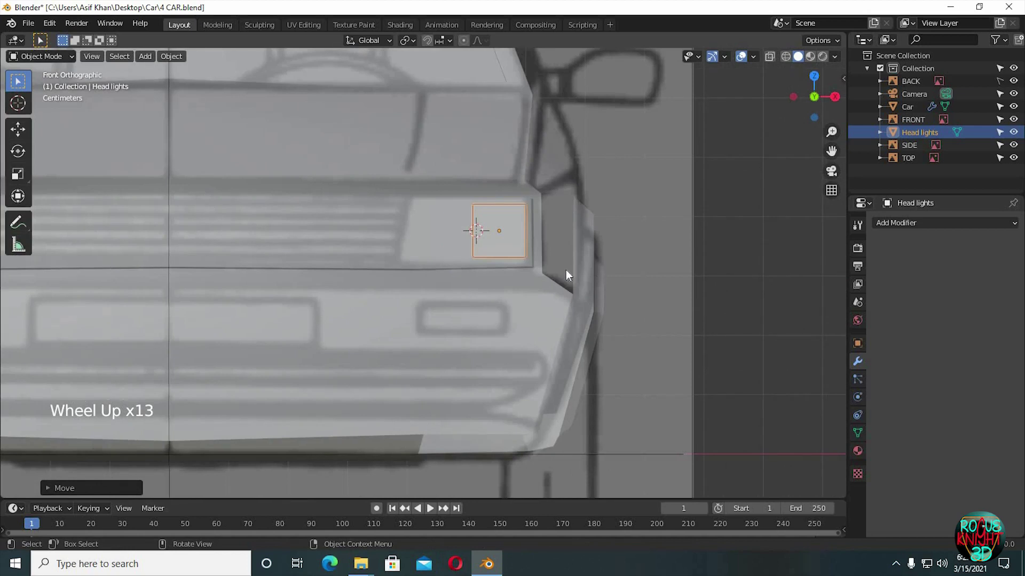
key("s")
key("x")
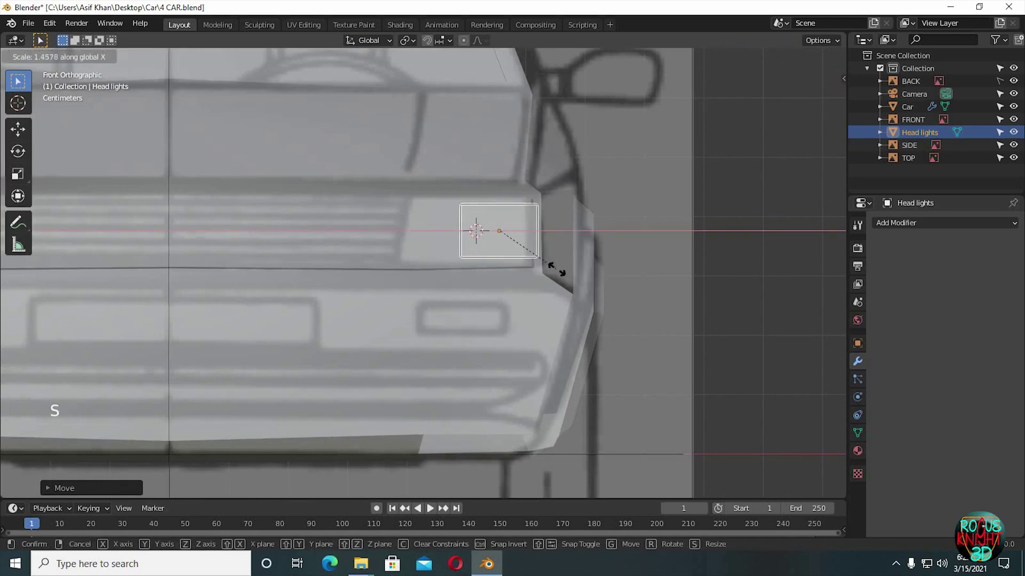
left_click(555, 272)
- Slide the Head lights block left and scale it down to a shorter height
key("g")
key("x")
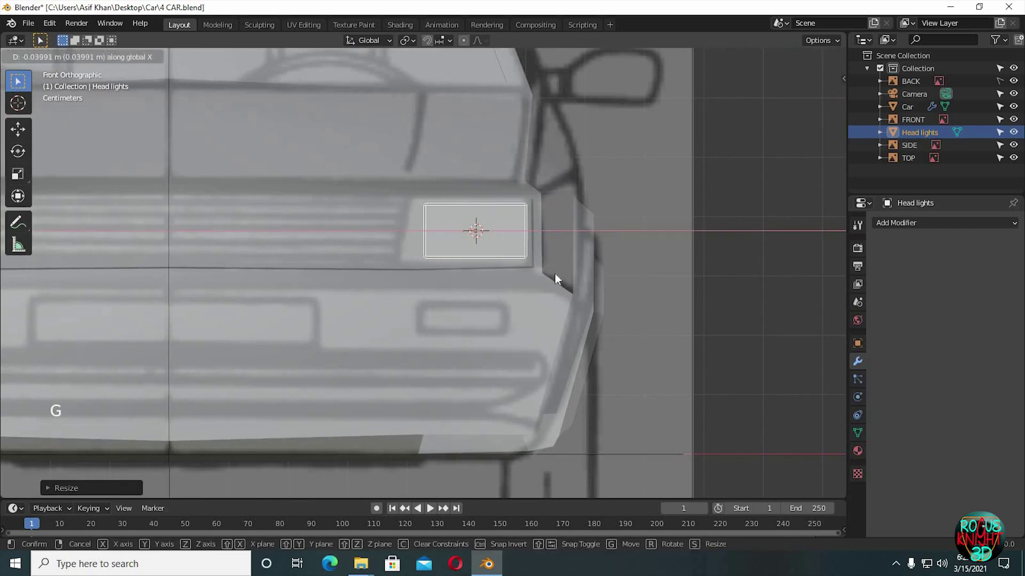
left_click(555, 273)
key("s")
key("z")
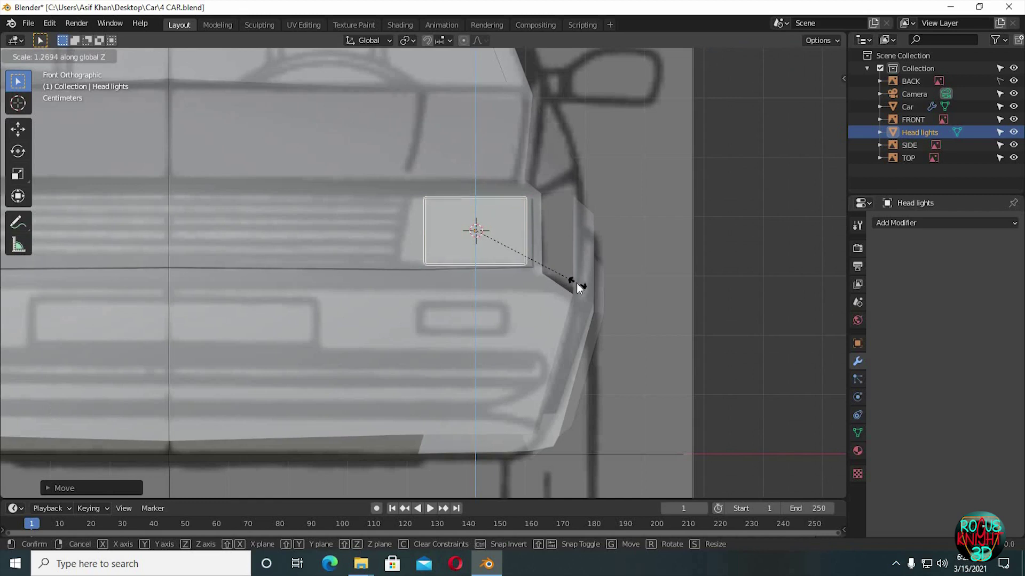
left_click(578, 288)
- Begin thinning the headlight block front-to-back along Y
scroll(536, 279, "down", 14)
middle_click_drag(536, 280, 622, 299)
scroll(538, 282, "up", 3)
scroll(539, 283, "down", 2)
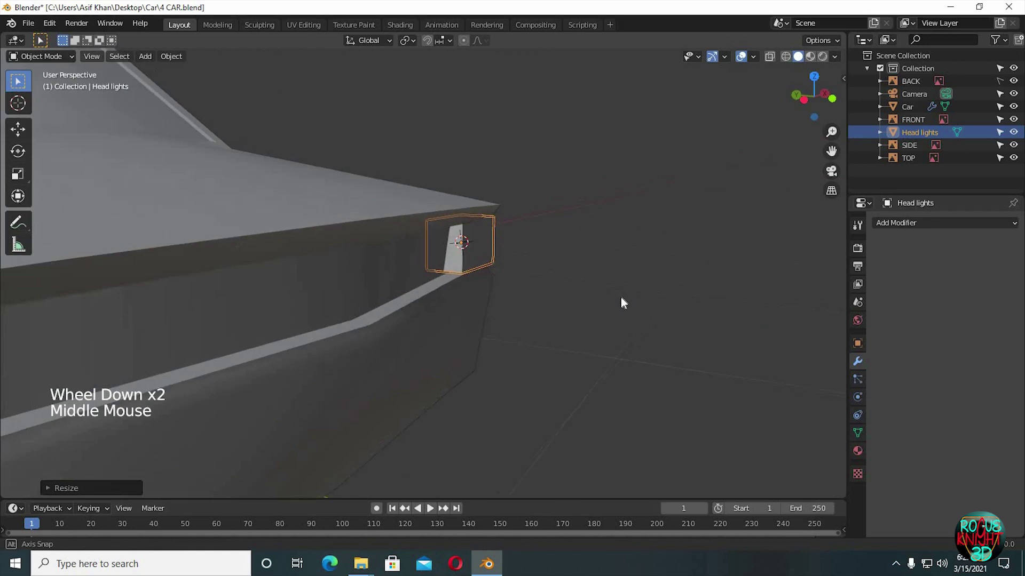
key("s")
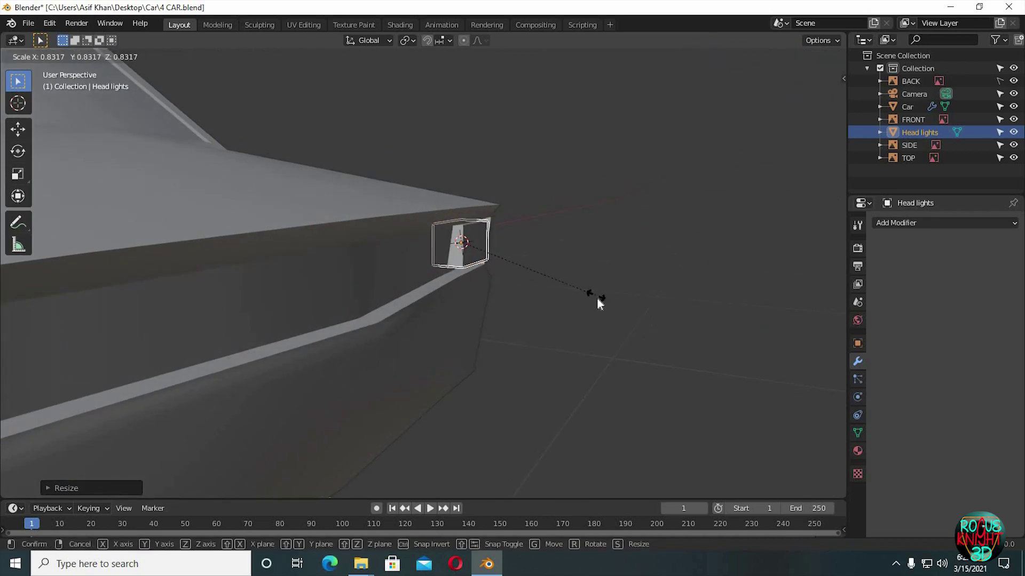
right_click(597, 297)
key("s")
key("y")
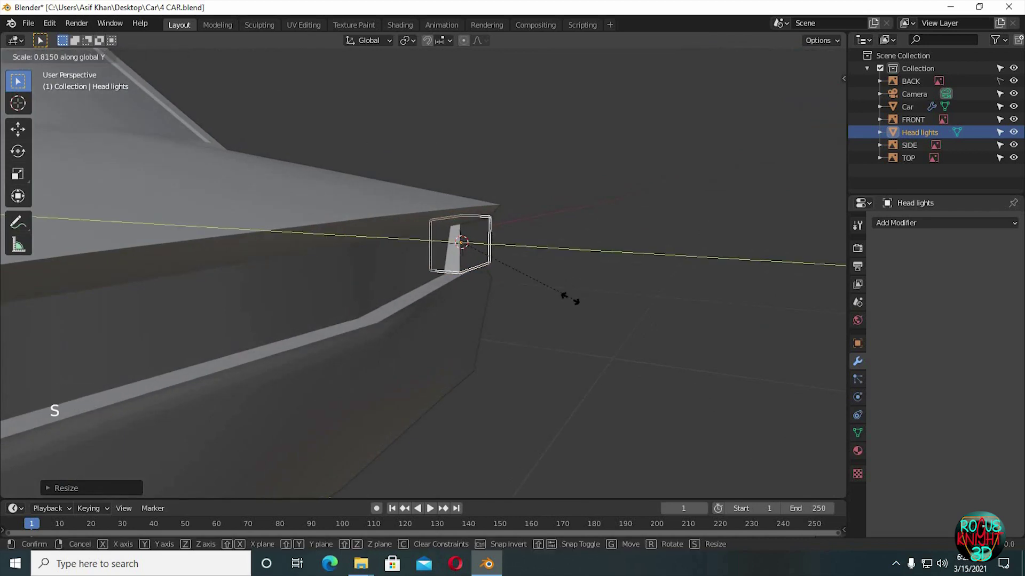
- Thin the headlight block along Y into a slim plate
left_click(521, 294)
middle_click_drag(522, 286, 537, 318, "ctrl")
key("s")
key("y")
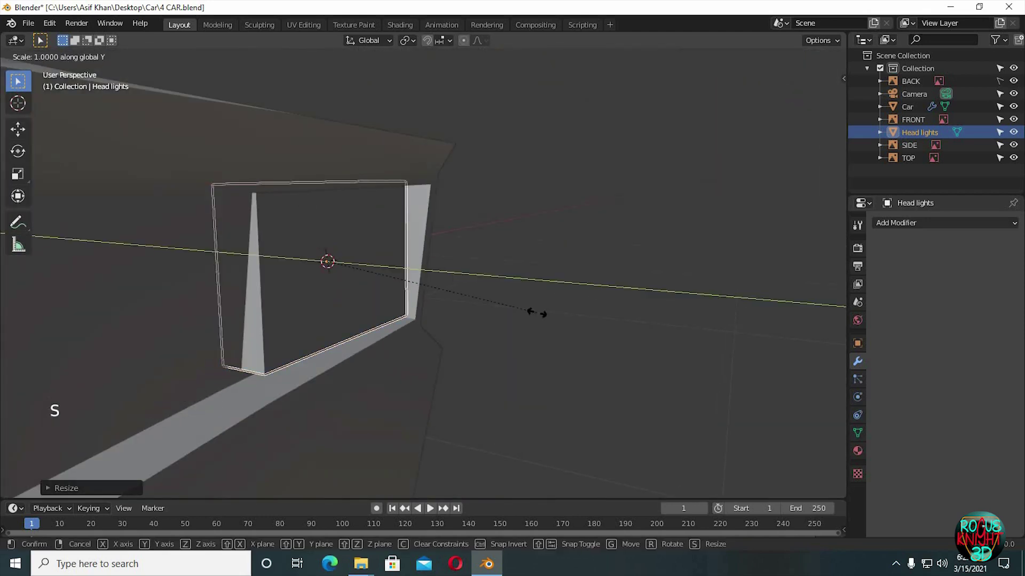
left_click(470, 296)
- Slide the headlight along X and rotate it around Z to match the body
key("g")
key("x")
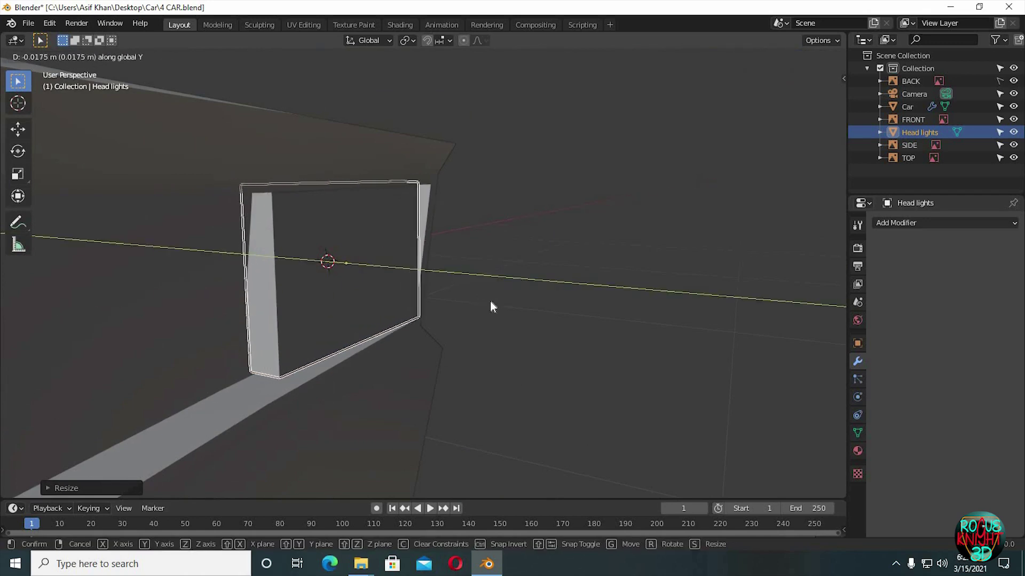
left_click(490, 301)
middle_click_drag(503, 304, 534, 307)
key("r")
key("z")
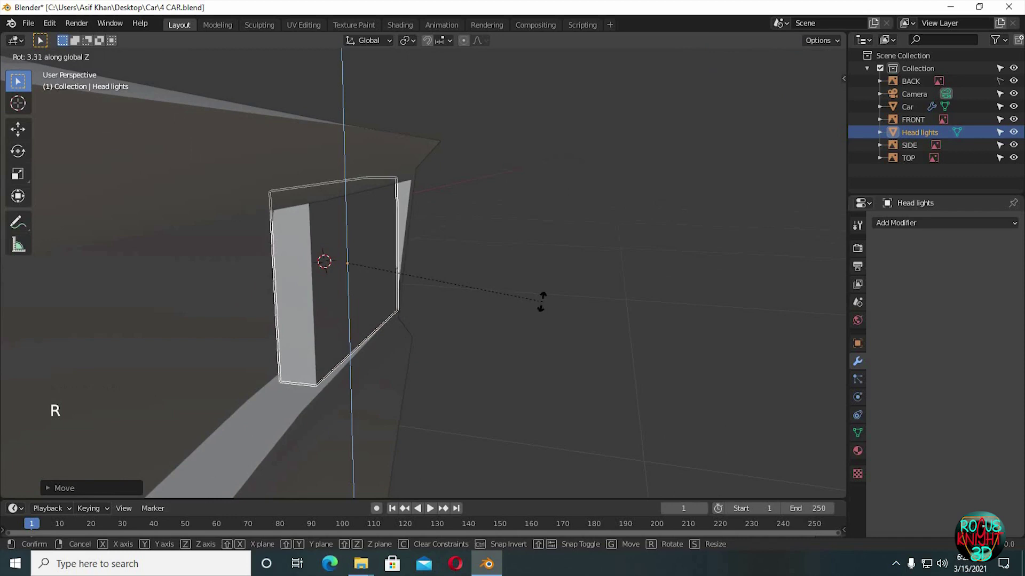
left_click(469, 304)
- Reposition the headlight with several free moves toward the front opening
middle_click_drag(469, 304, 467, 270)
key("g")
left_click(404, 297)
key("g")
left_click(448, 288)
key("g")
left_click(476, 274)
- Tilt the headlight around X and resize it along X
key("r")
key("x")
left_click(467, 270)
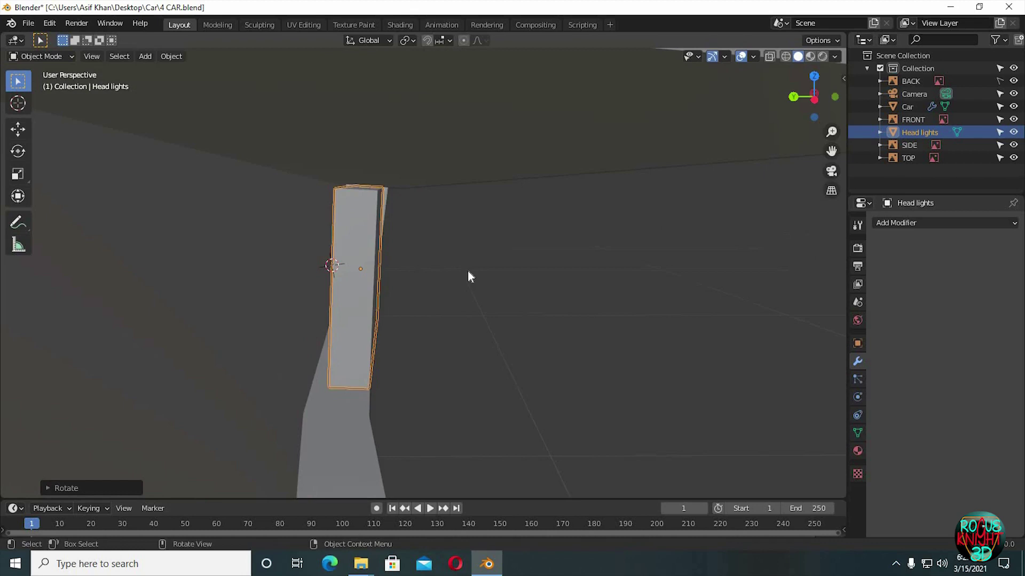
key("s")
key("x")
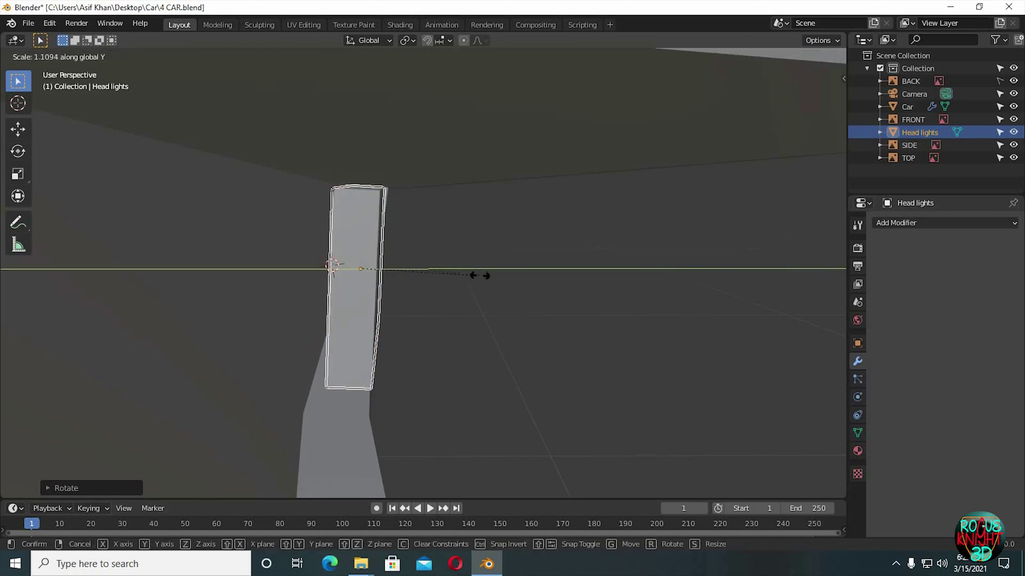
left_click(487, 281)
- Nudge the headlight front-to-back along Y into the recessed opening
key("g")
key("z")
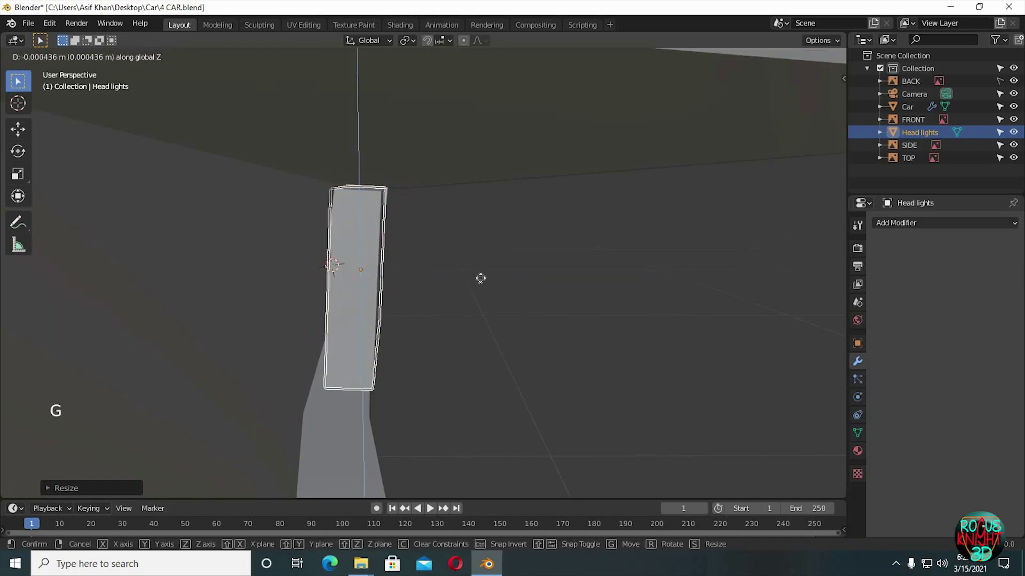
key("y")
left_click(481, 275)
middle_click_drag(481, 275, 427, 283)
scroll(395, 291, "up", 5)
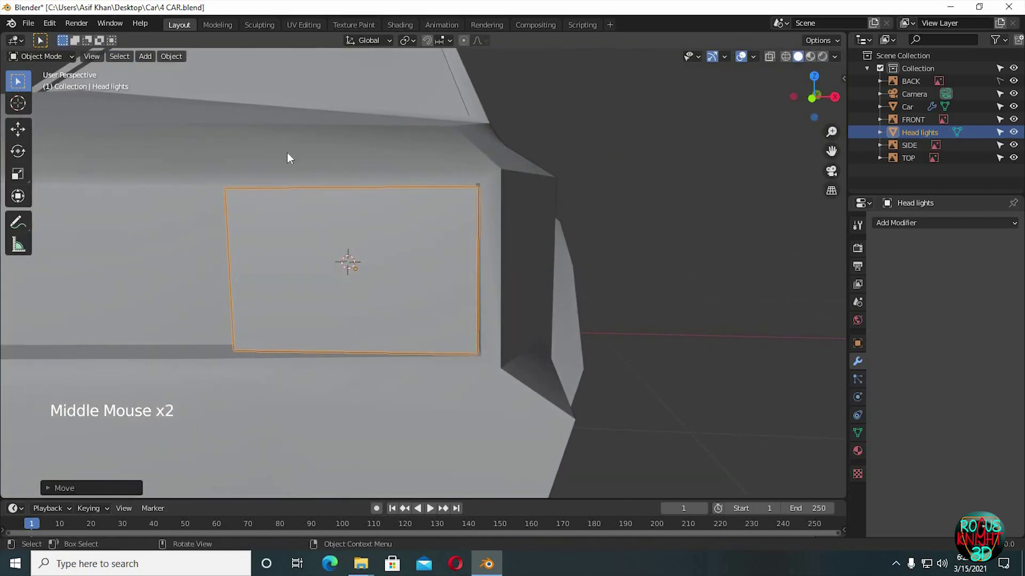
- Enter Edit Mode on the headlight in front view with X-ray enabled
key("Tab")
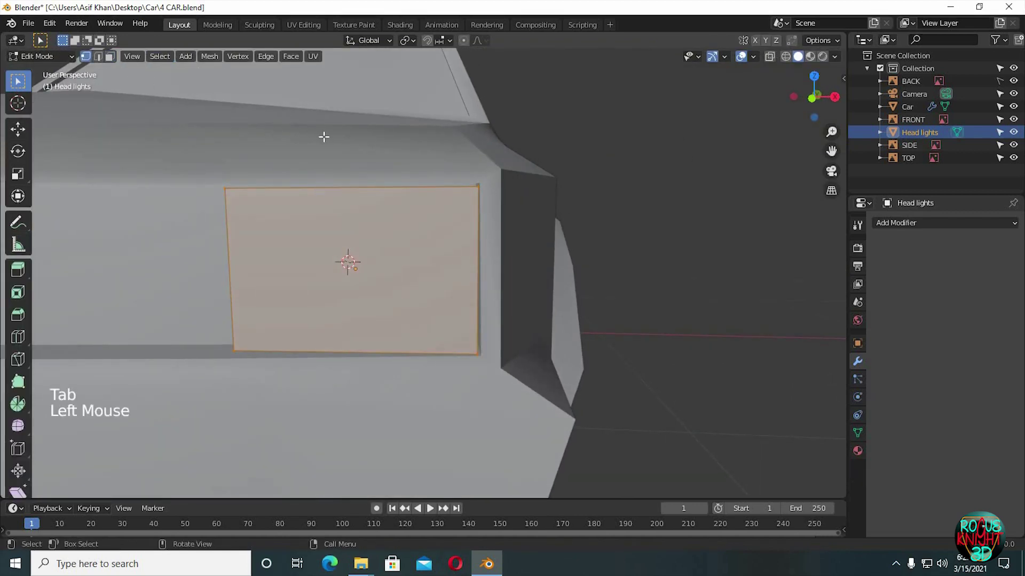
key("KP_1")
scroll(350, 206, "up", 14)
middle_click_drag(363, 238, 402, 249, "shift")
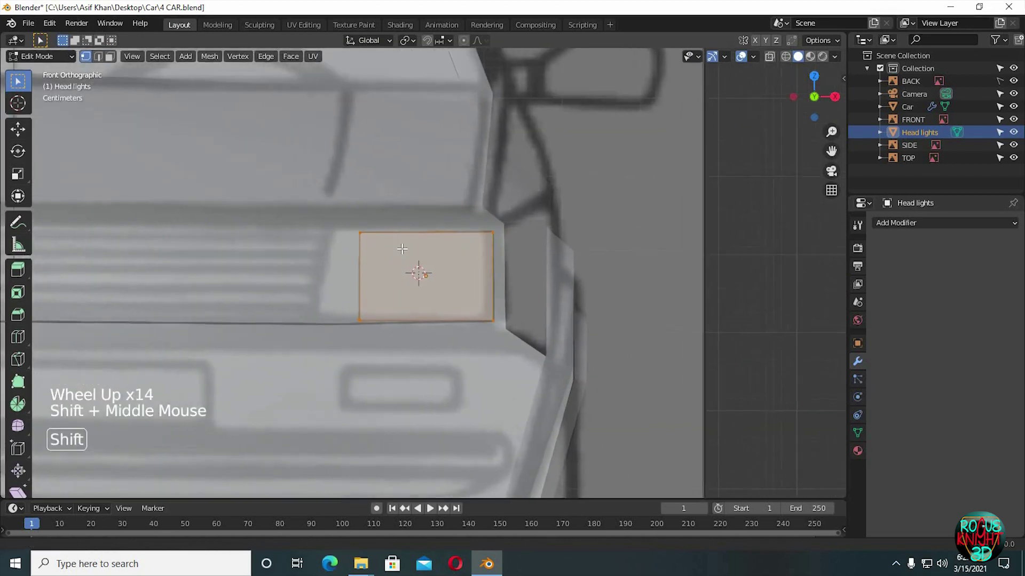
scroll(402, 249, "up", 3)
left_click(769, 57)
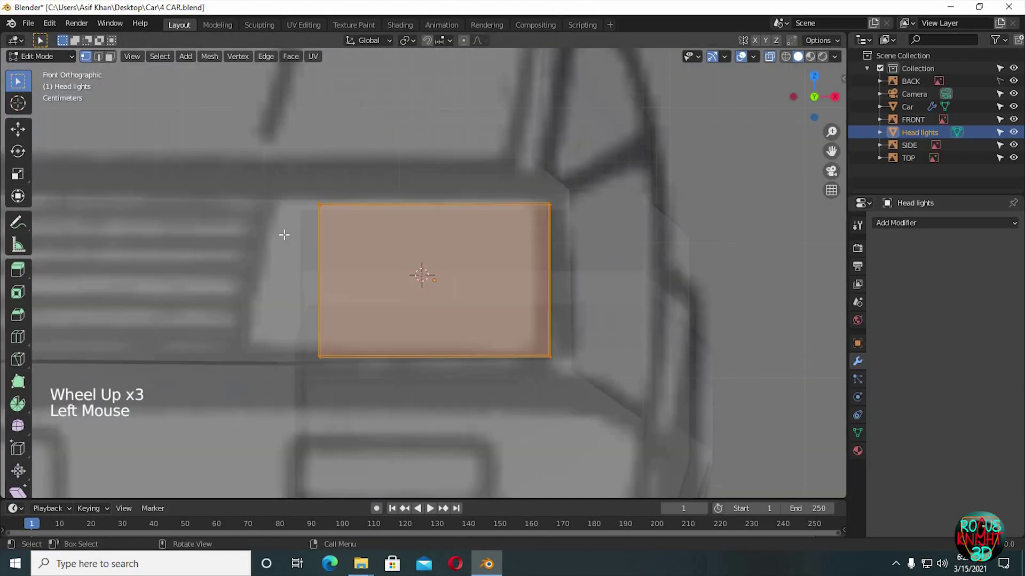
- Move the four headlight corners to trace the slanted trapezoid from the reference
left_click(402, 191)
key("g")
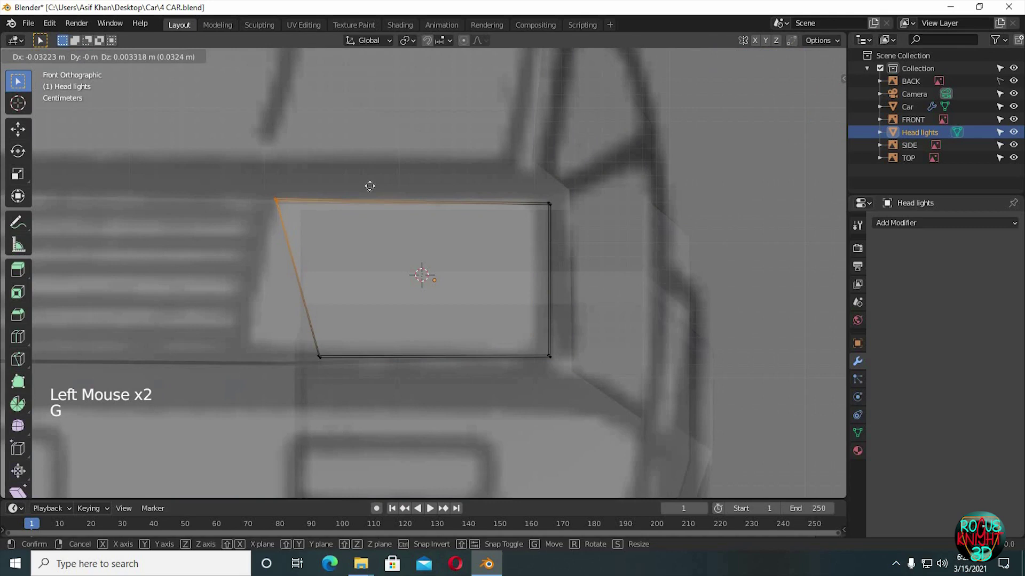
left_click(379, 193)
left_click(320, 356)
key("g")
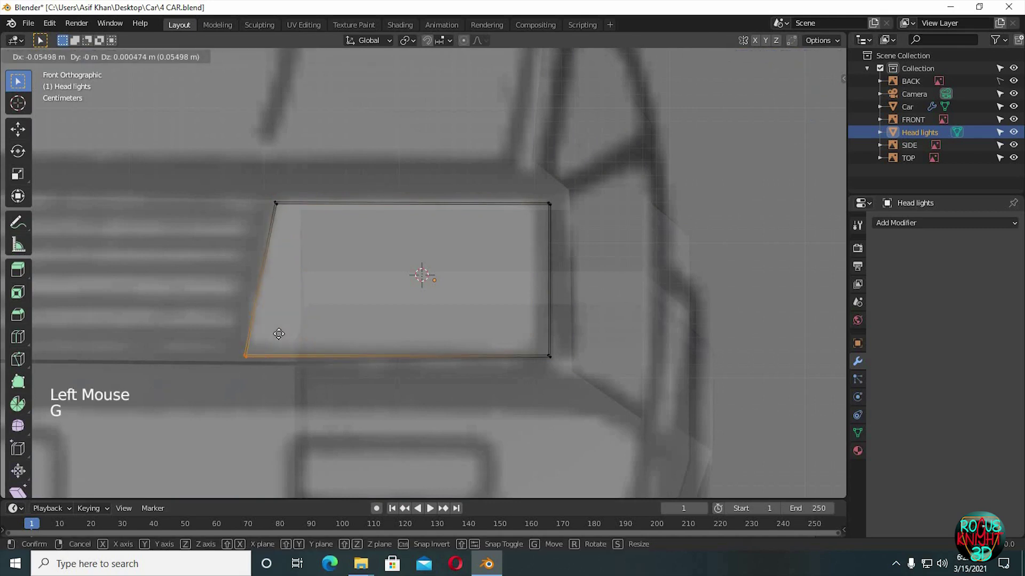
left_click(407, 357)
left_click(562, 351)
key("g")
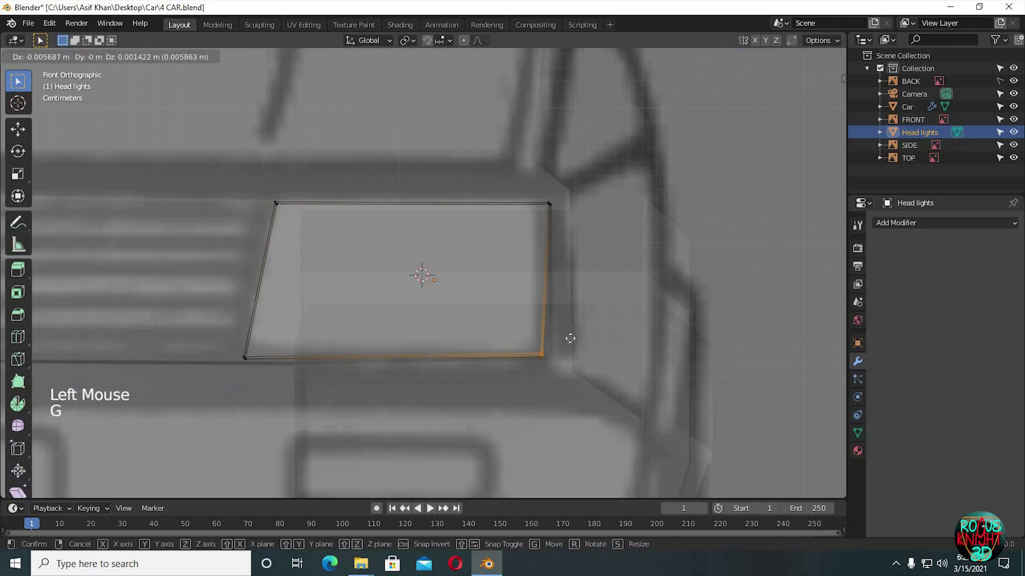
left_click(570, 340)
left_click(566, 183)
key("g")
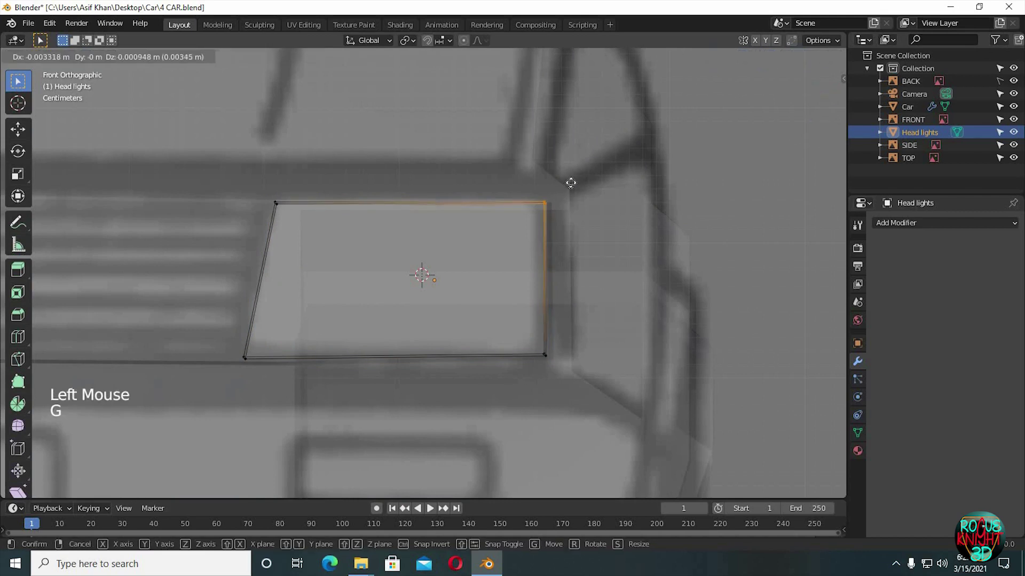
key("Tab")
- Move the headlight front-to-back along Y against the car's front corner
middle_click_drag(581, 264, 587, 267)
scroll(587, 266, "up", 2)
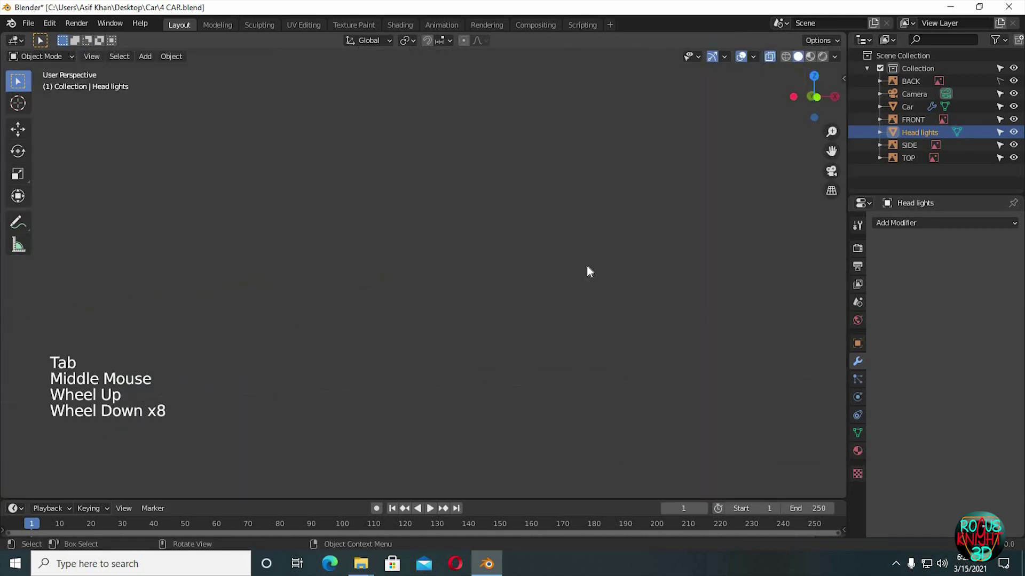
key("KP_Decimal")
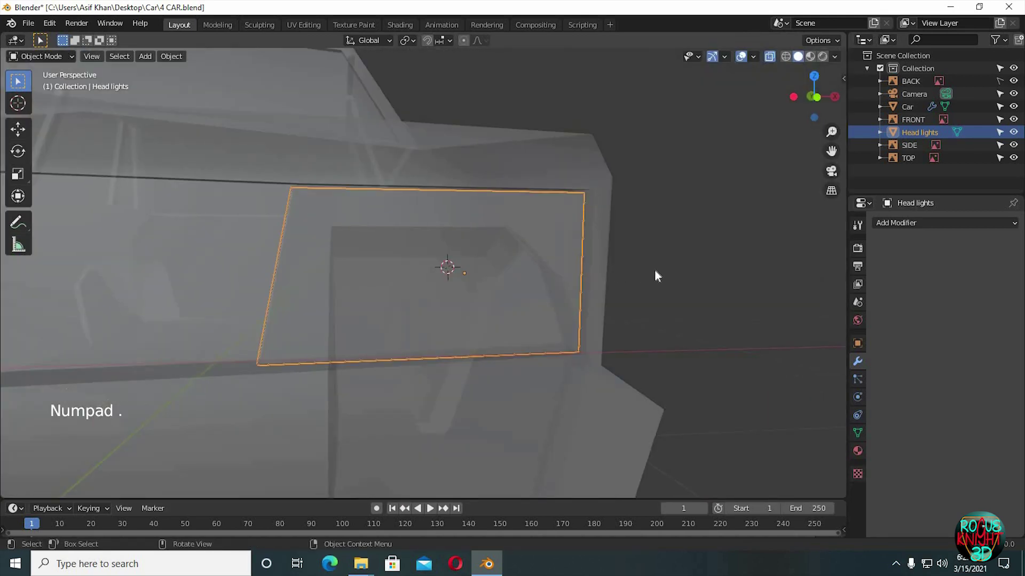
middle_click_drag(654, 274, 726, 121)
left_click_drag(795, 81, 673, 187)
scroll(700, 195, "down", 2)
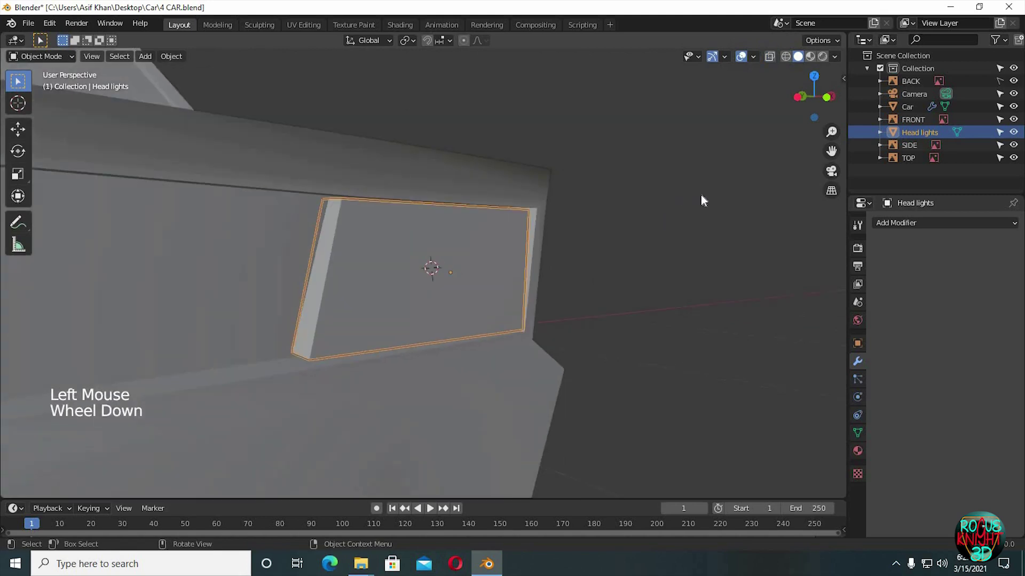
middle_click_drag(700, 194, 684, 215)
key("g")
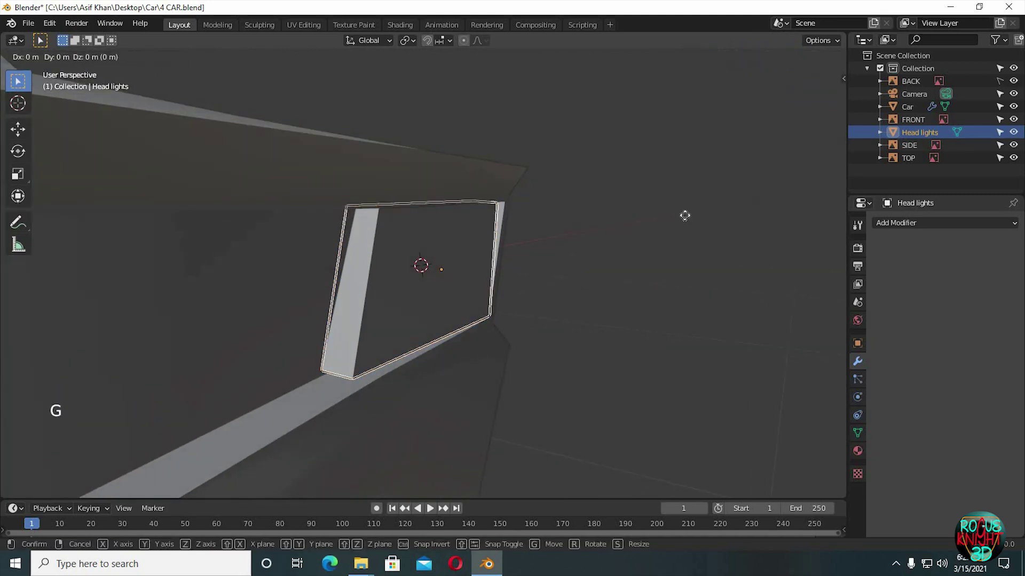
key("y")
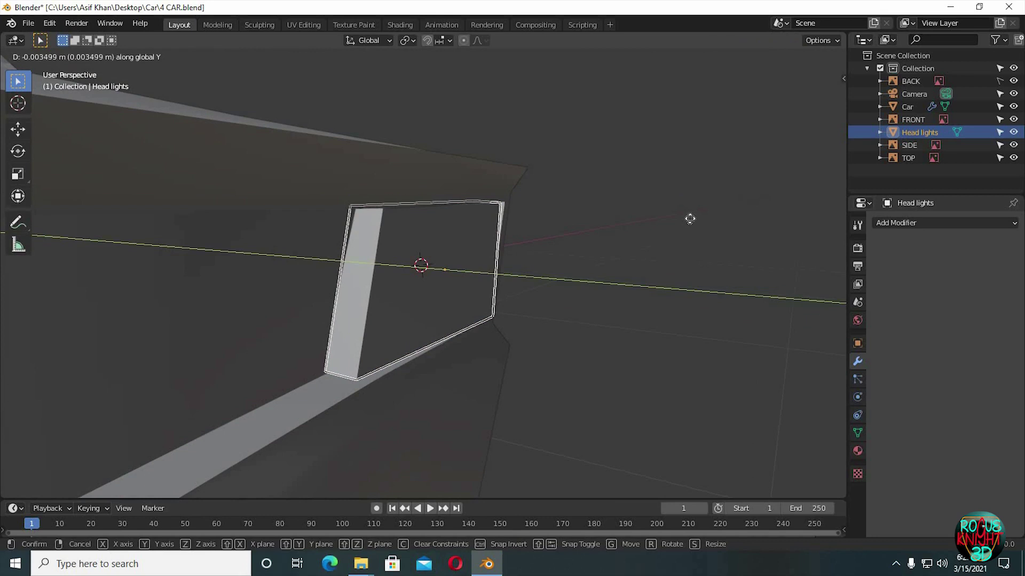
left_click(690, 233)
- Rotate the headlight around Z and tilt it around X to match the body
key("r")
key("z")
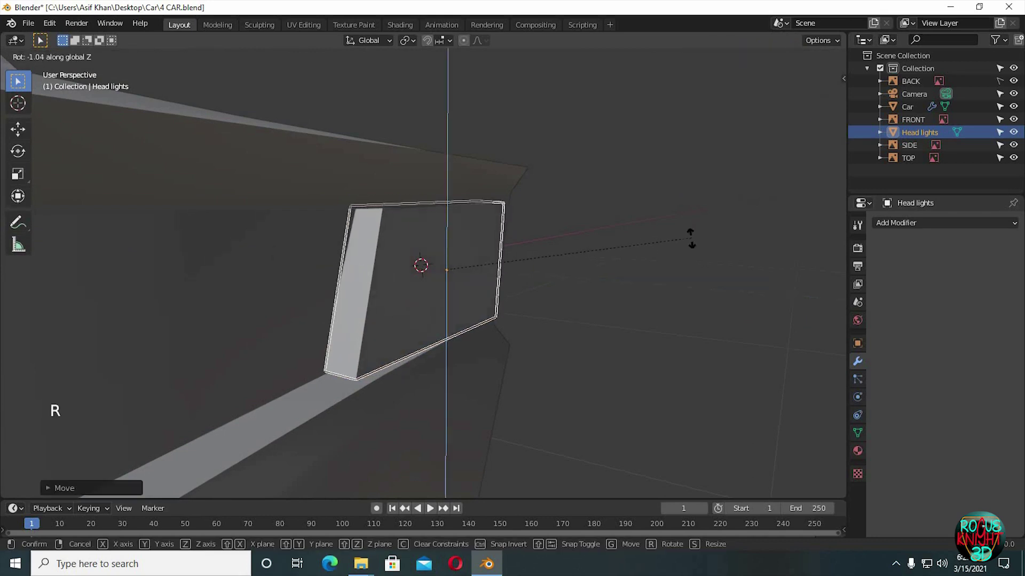
left_click(685, 222)
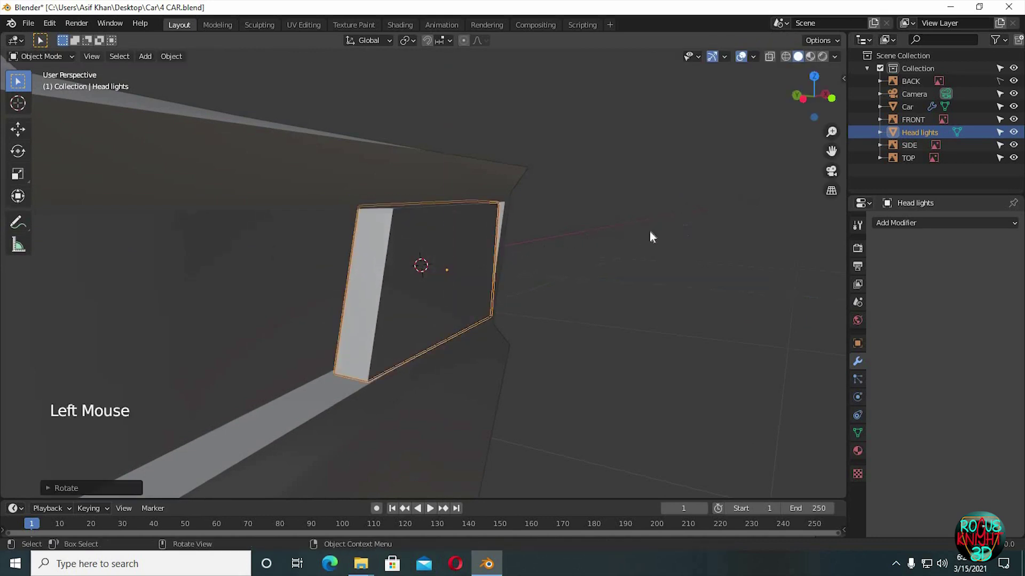
middle_click_drag(650, 236, 494, 228)
key("r")
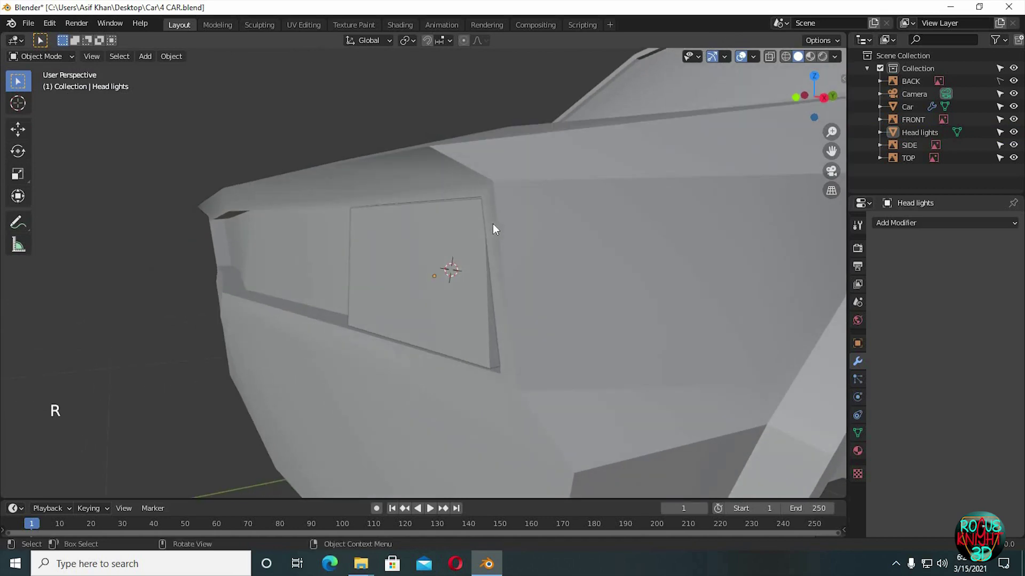
key("r")
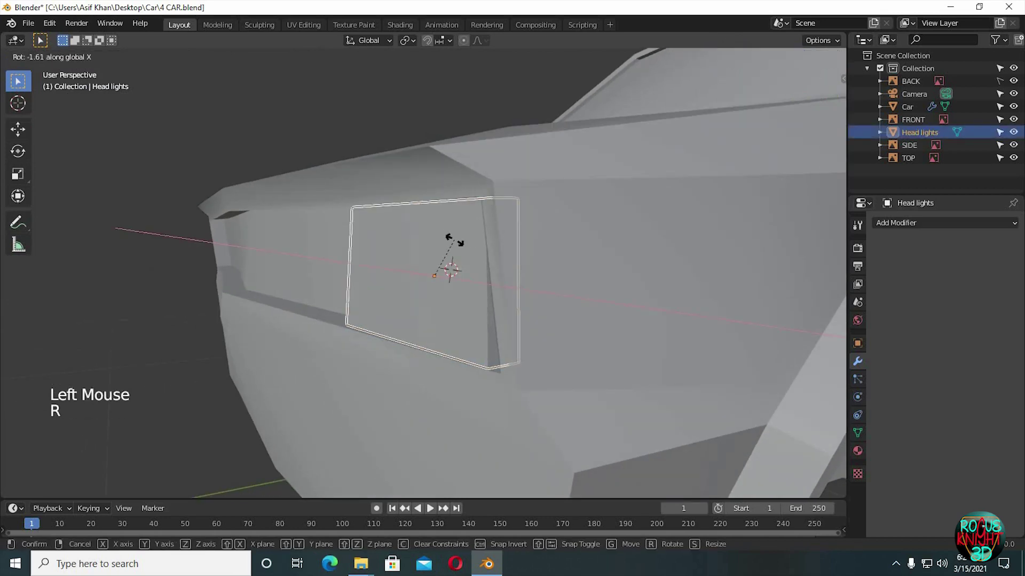
left_click(450, 245)
key("r")
key("x")
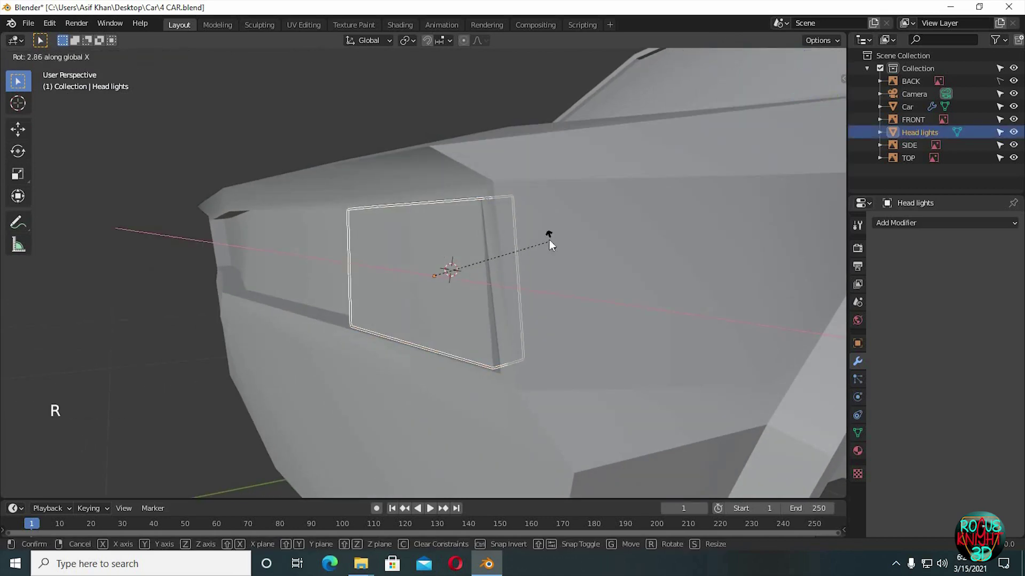
left_click(551, 243)
- Nudge the headlight along X so it sits flush in the recess
middle_click_drag(590, 259, 611, 246)
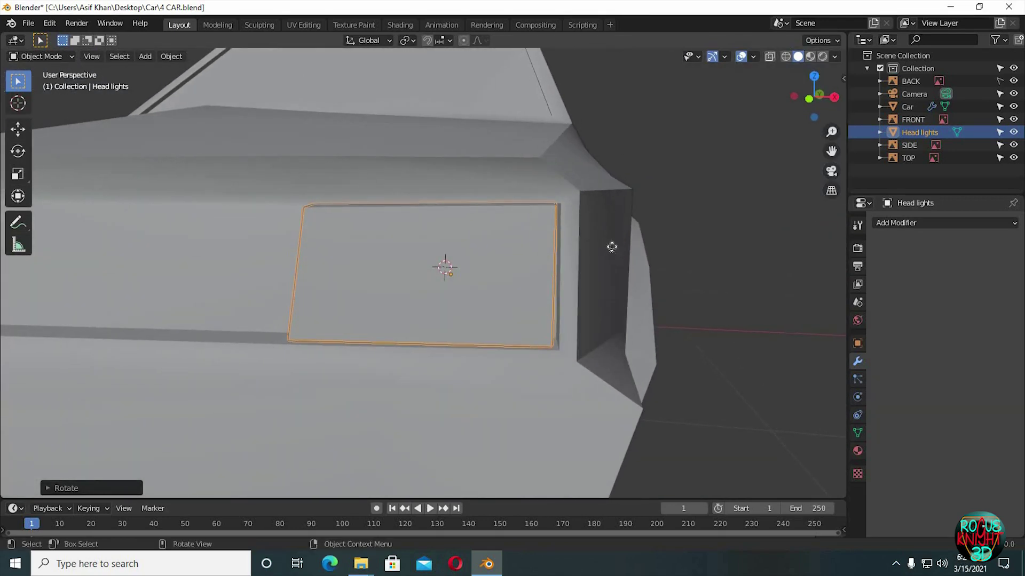
key("g")
key("x")
left_click(614, 247)
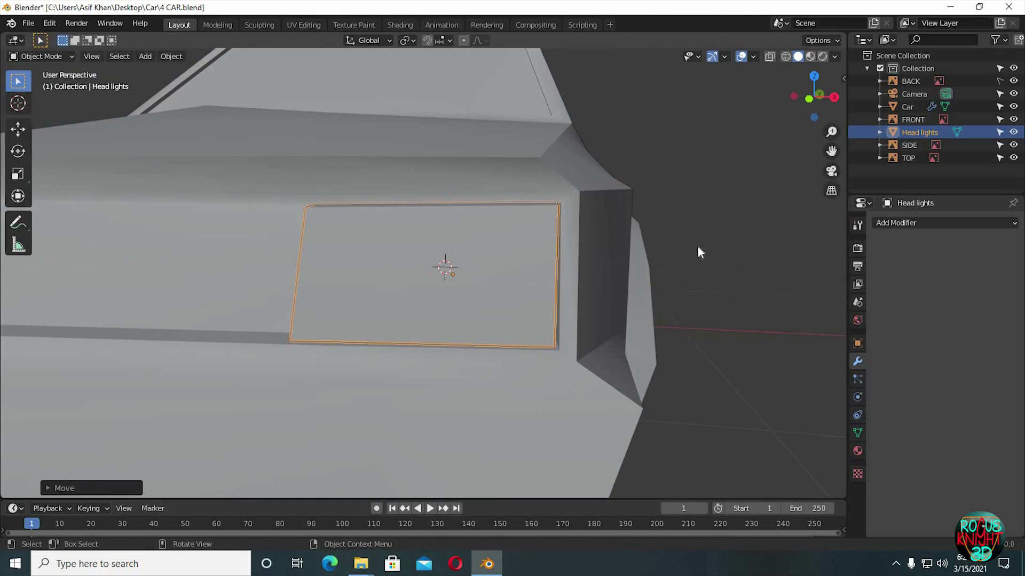
mouse_move(697, 247)
middle_mouse_down()
mouse_move(722, 245)
mouse_move(651, 262)
mouse_move(694, 265)
mouse_move(698, 245)
middle_mouse_up()
- Shift the headlight along X and enter Edit Mode with X-ray enabled
key("g")
key("x")
left_click(696, 258)
key("Tab")
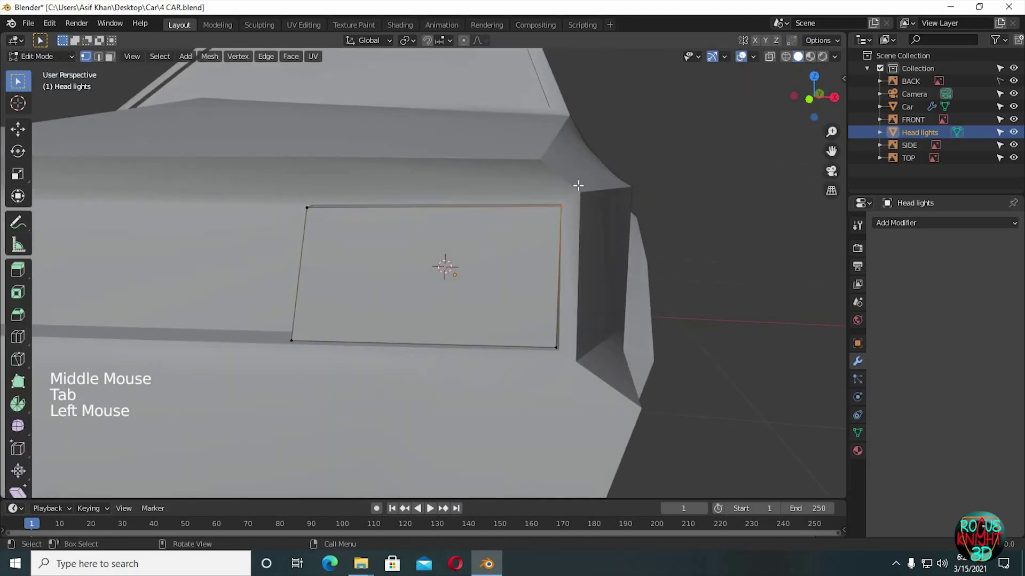
left_click(769, 56)
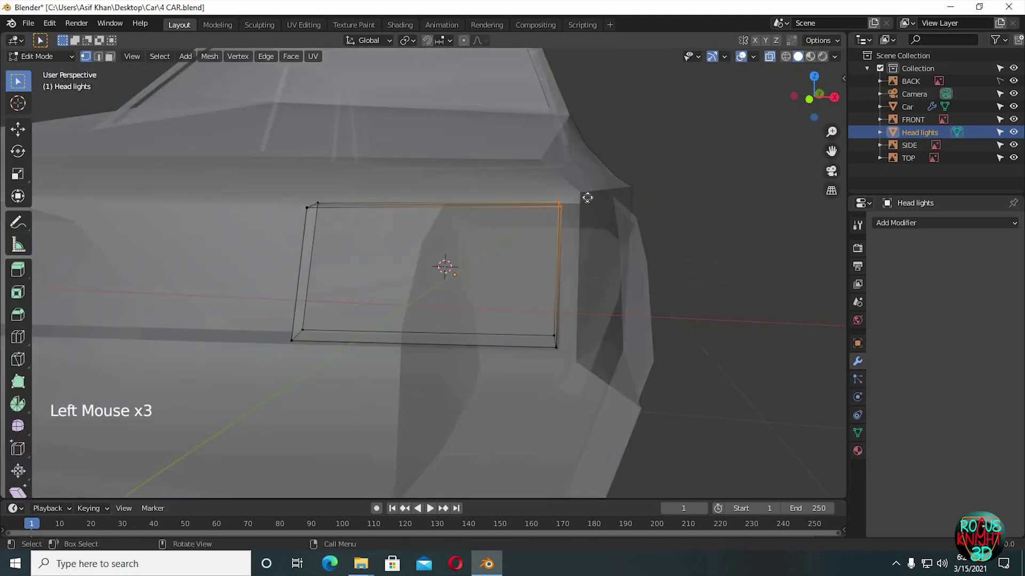
- Move the selected outer edge to the recess corner and return to Object Mode
key("g")
left_click(586, 262)
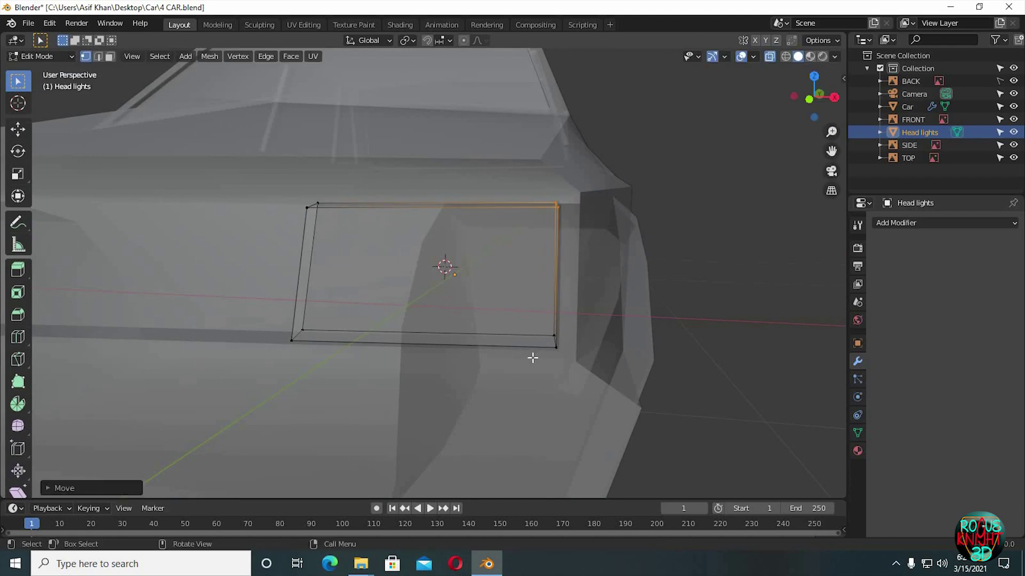
left_click(563, 322)
right_click(563, 322)
left_click(623, 292)
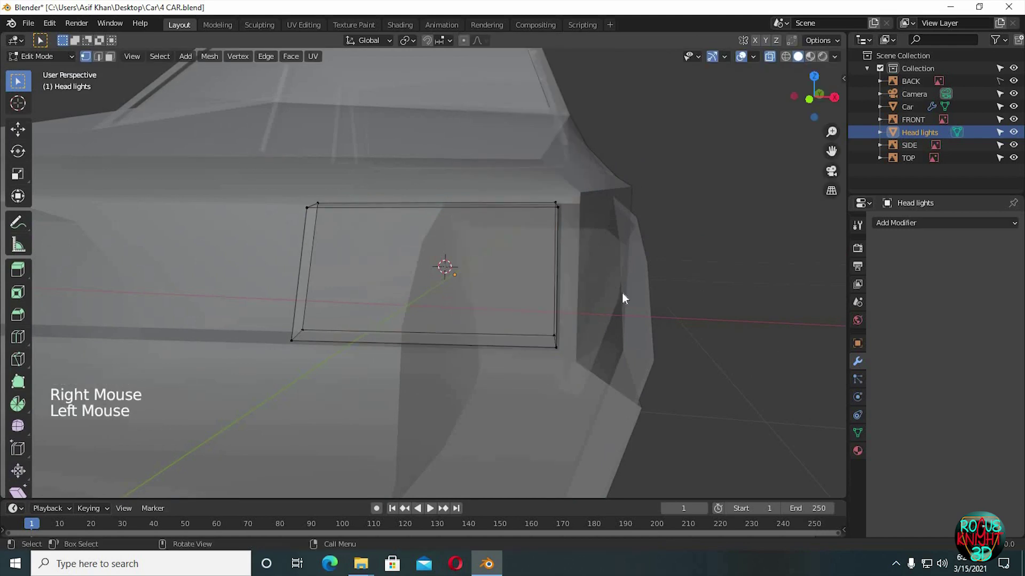
key("Tab")
middle_click_drag(622, 292, 705, 254)
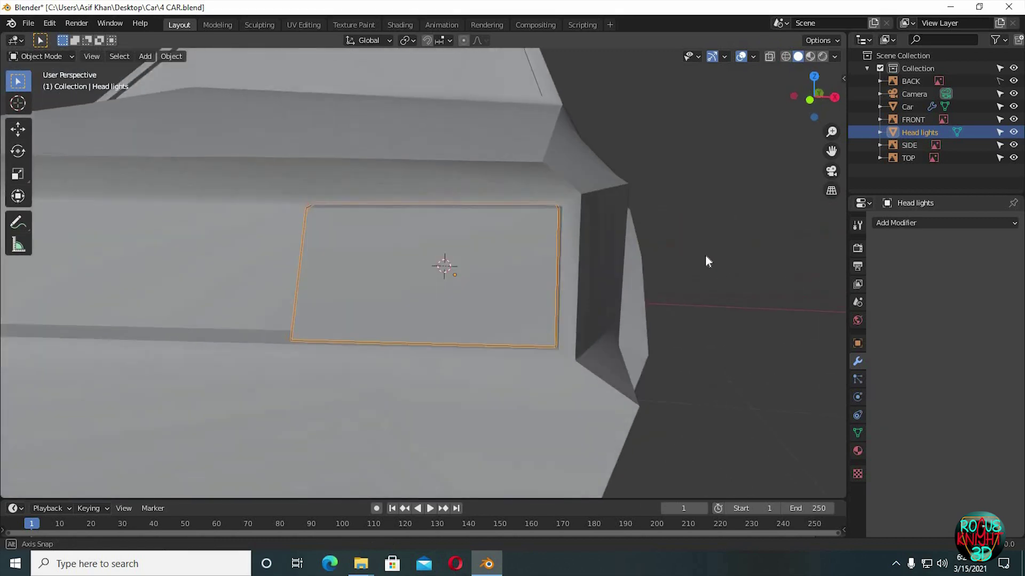
- Add a Bevel modifier with 2 segments to the headlight
left_click(892, 223)
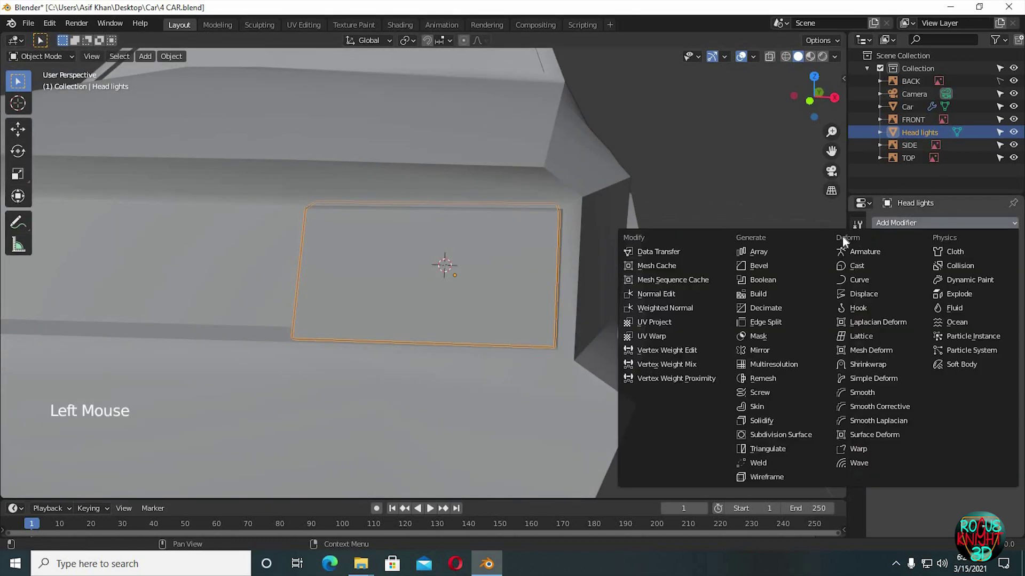
left_click(780, 267)
left_click_drag(950, 309, 960, 309)
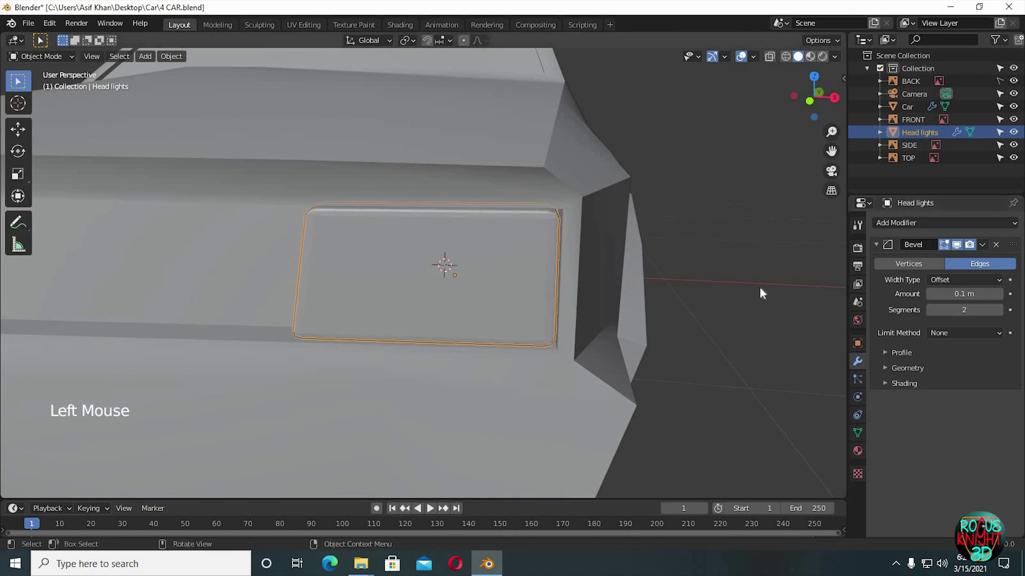
mouse_move(760, 287)
middle_mouse_down()
mouse_move(796, 284)
mouse_move(758, 296)
middle_mouse_up()
- Shade the headlight smooth and enable Auto Smooth at 30°
right_click(500, 248)
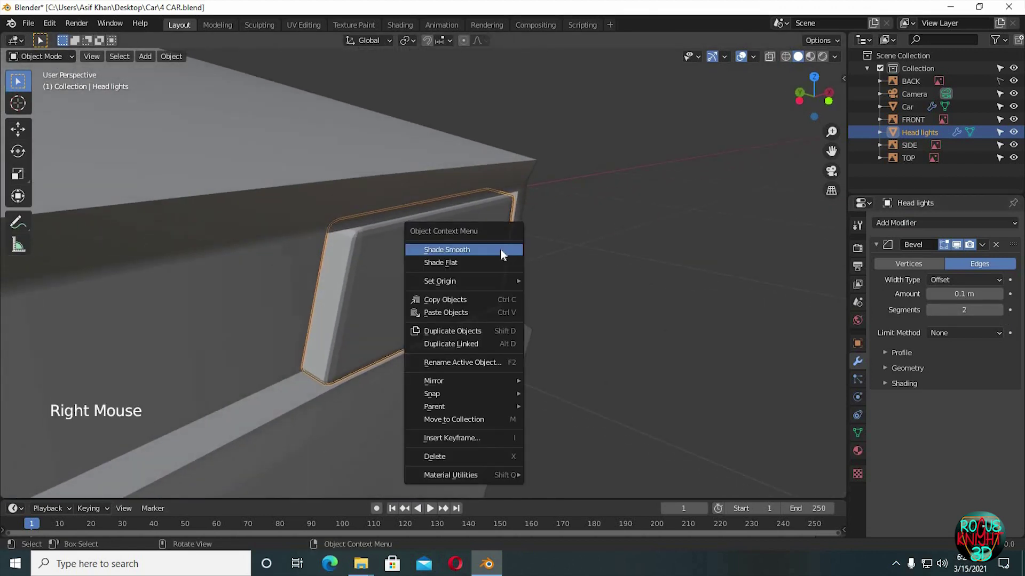
left_click(503, 251)
left_click(857, 432)
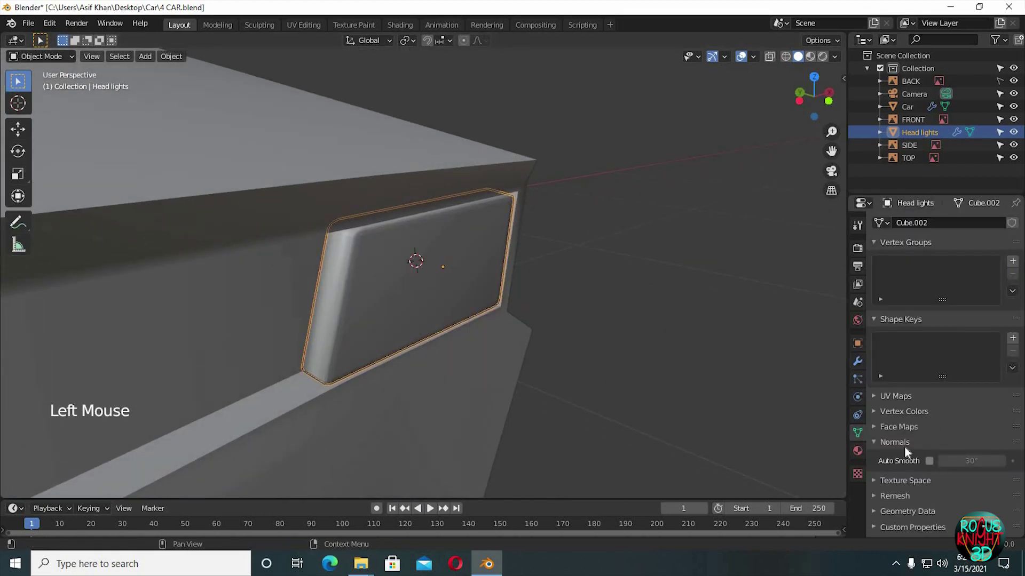
left_click(929, 461)
left_click(709, 317)
middle_click_drag(709, 317, 567, 317)
middle_click_drag(567, 317, 743, 280)
left_click(549, 254)
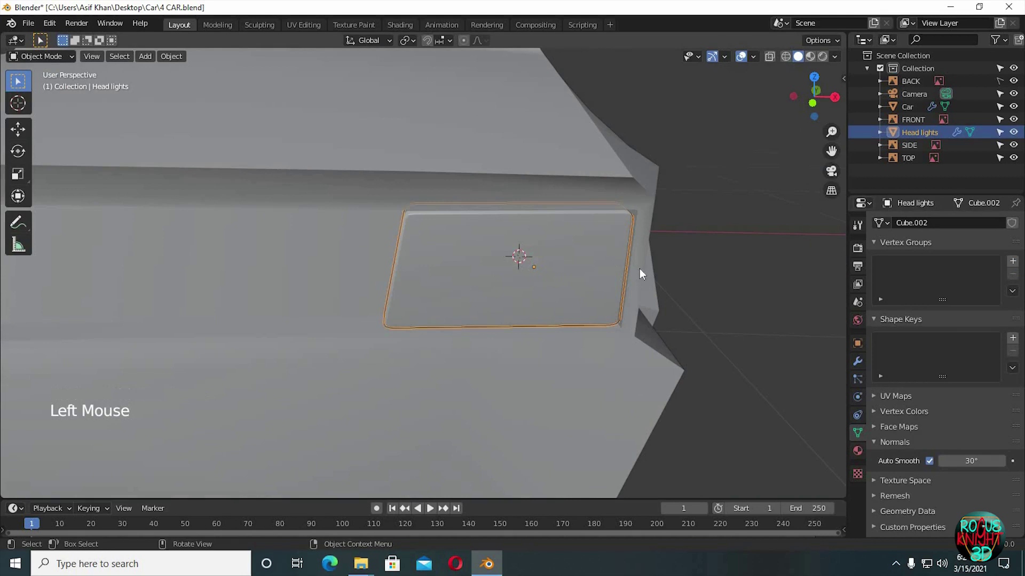
- Linked-duplicate the headlight as Head lights.001, scale it along X, and move it toward the opposite side
key("alt+d")
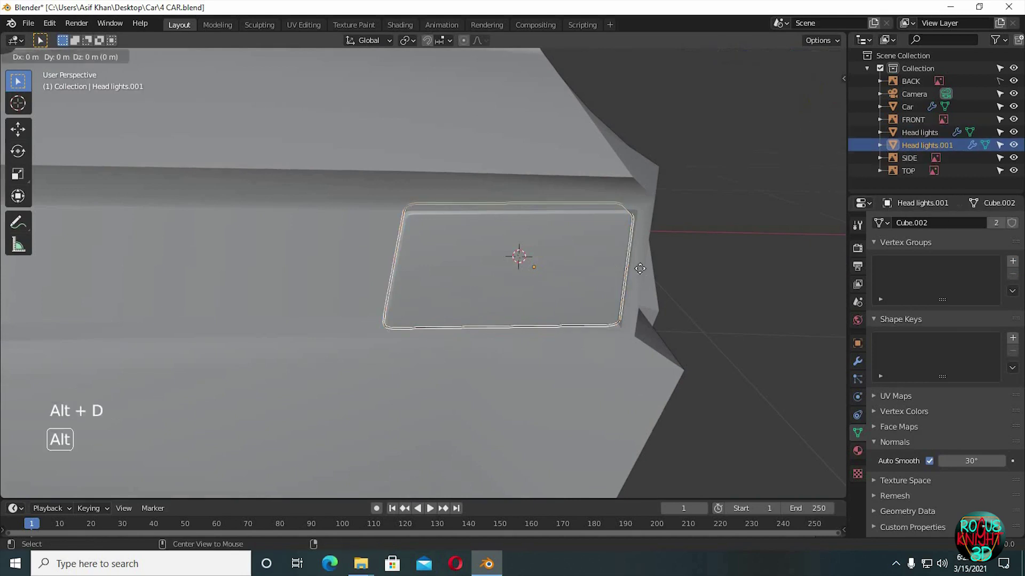
right_click(639, 268)
middle_click_drag(639, 338, 640, 337, "ctrl")
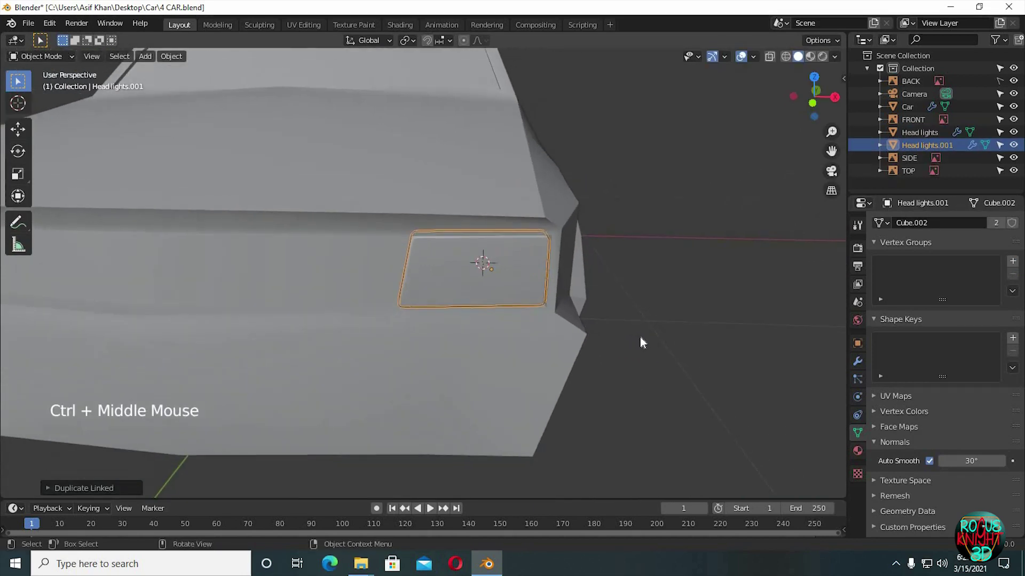
key("s")
key("x")
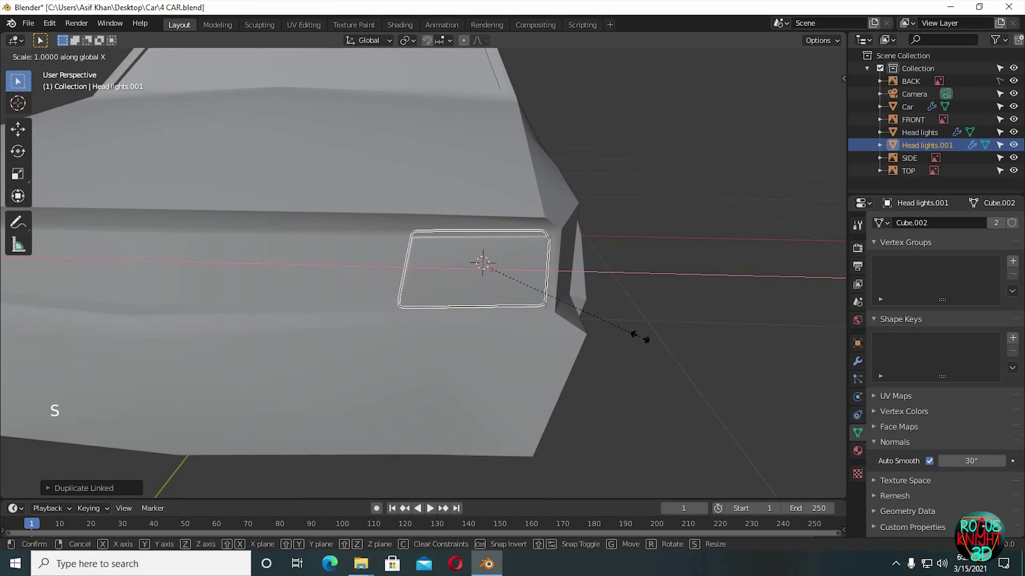
left_click(639, 337)
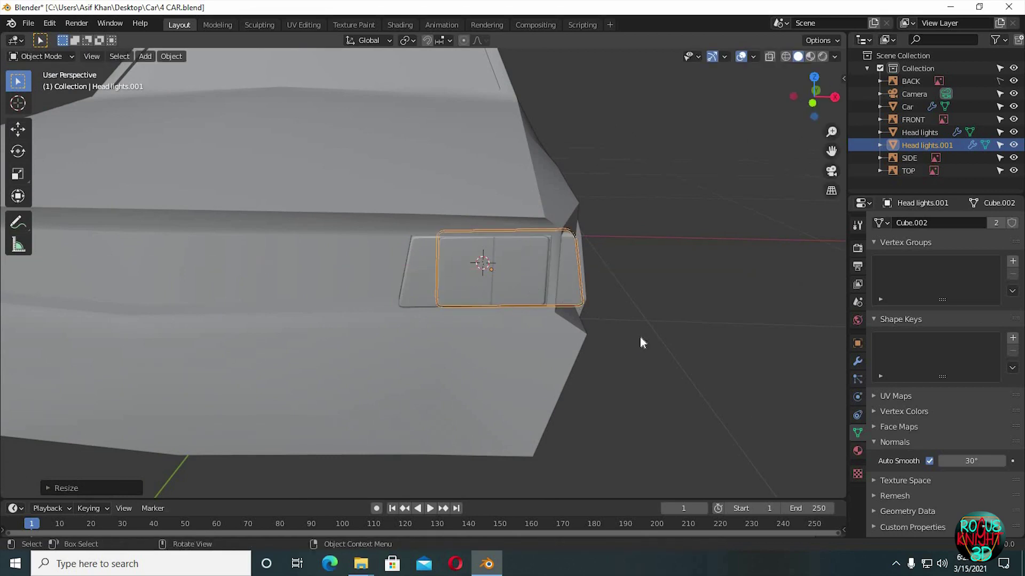
key("g")
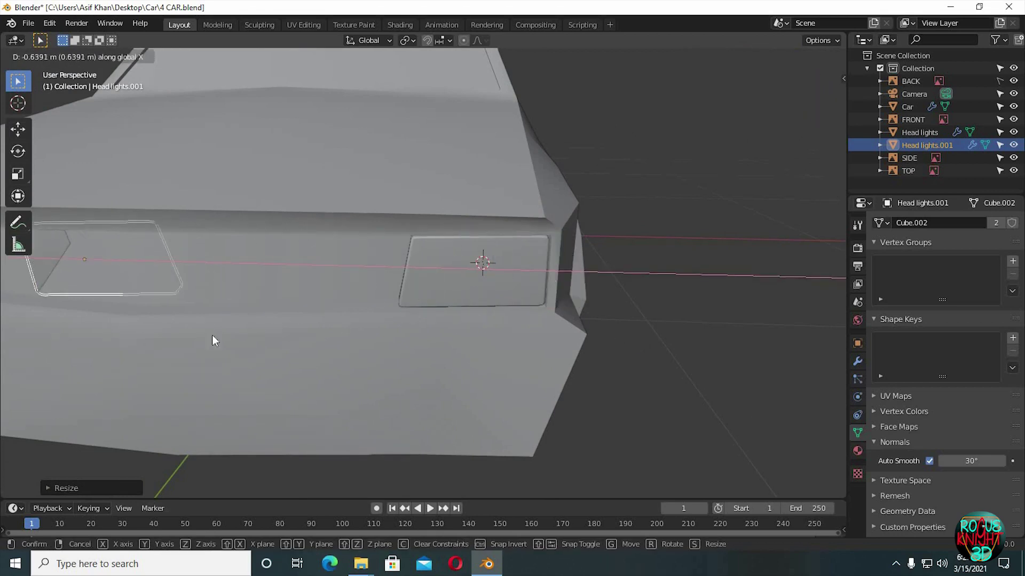
left_click(213, 334)
middle_click_drag(410, 373, 591, 366, "shift")
- Slide Head lights.001 along X to the left side and rotate it about Z to mirror the original
key("g")
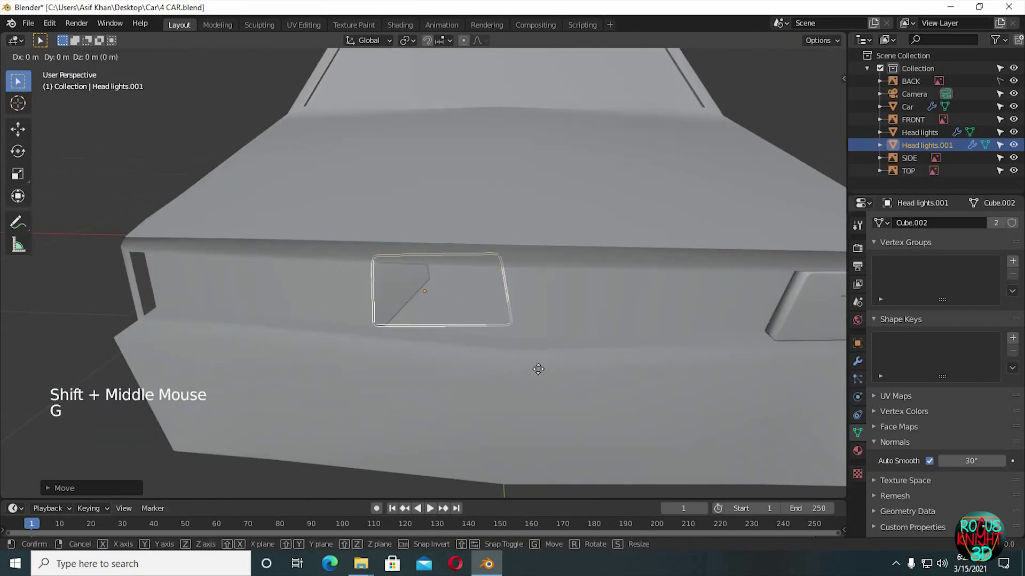
key("x")
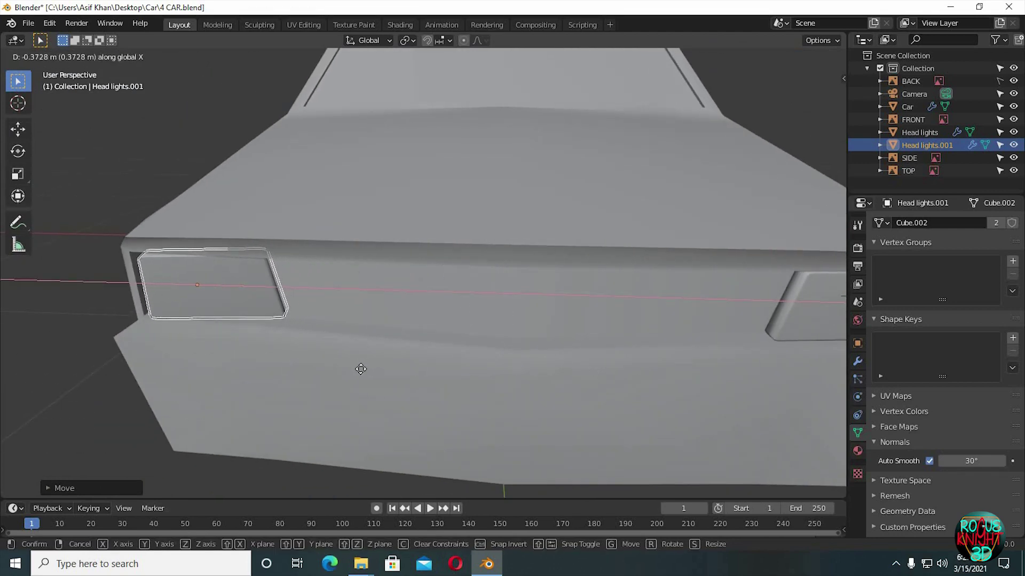
left_click(355, 376)
middle_click_drag(415, 380, 463, 410, "shift")
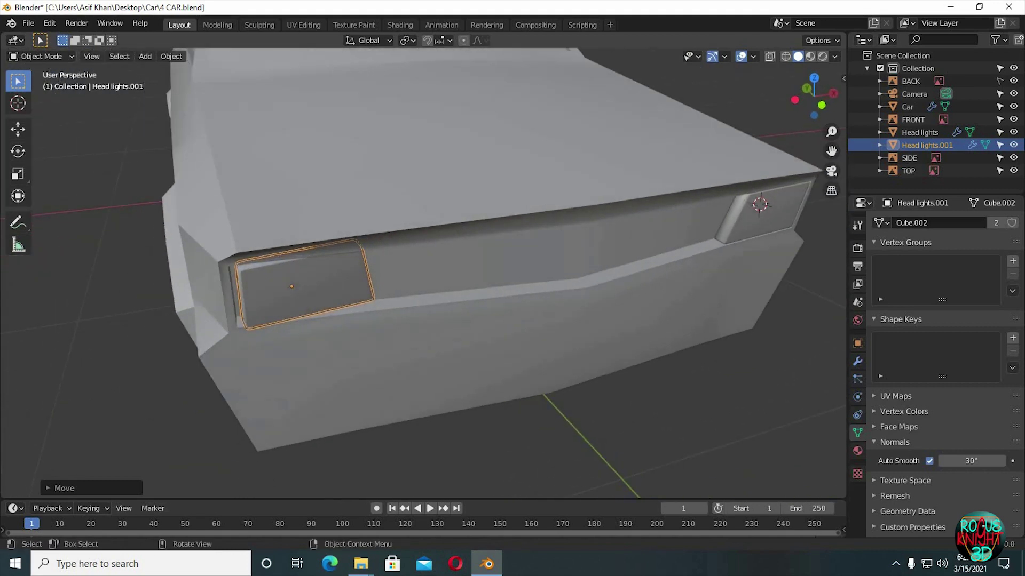
key("r")
key("z")
left_click(436, 425)
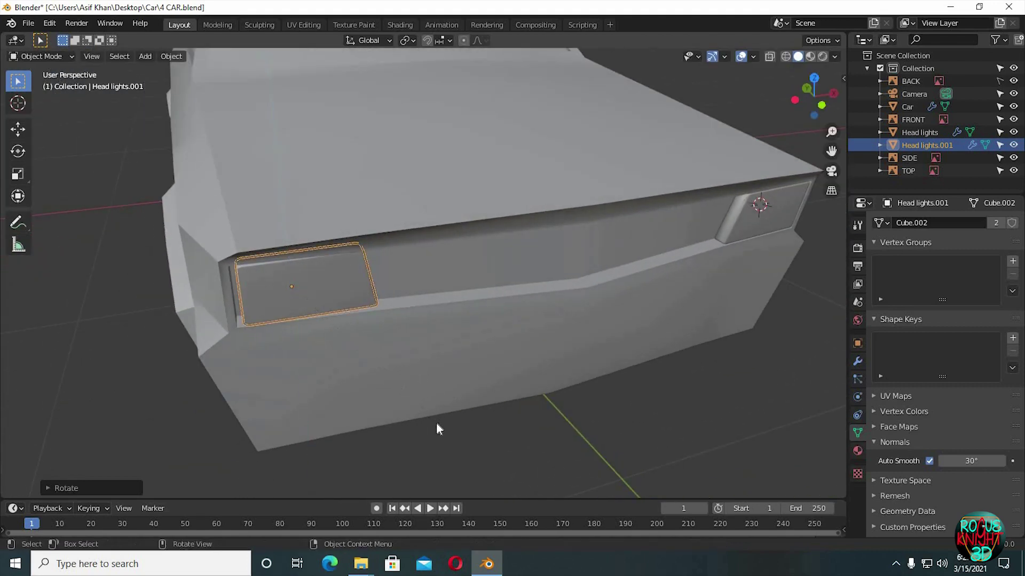
key("g")
key("x")
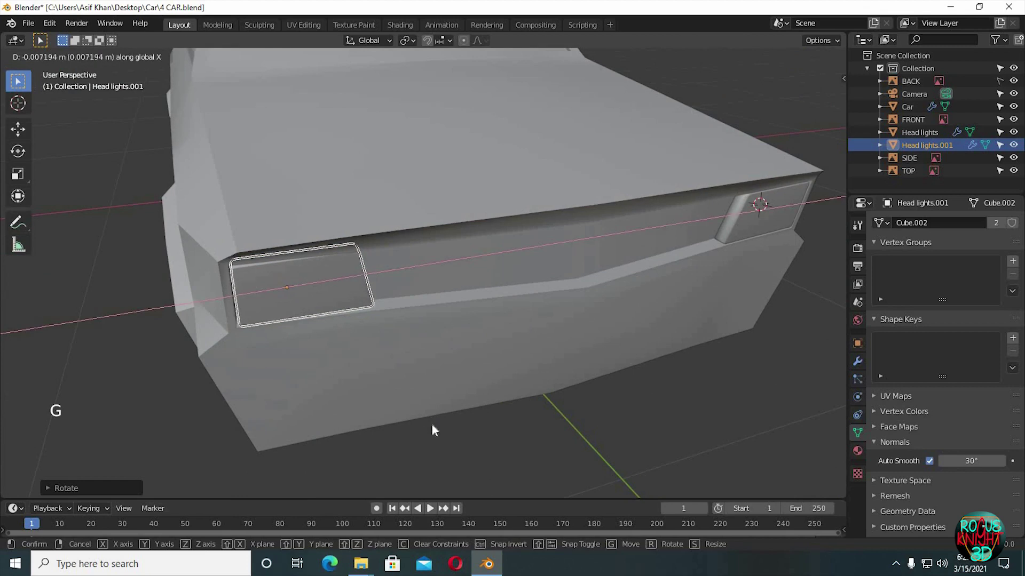
left_click(433, 426)
- Fine-tune Head lights.001's X position, rotation and Y placement so it sits in the opposite recess
middle_click_drag(377, 391, 555, 406, "ctrl")
key("g")
key("x")
left_click(544, 398)
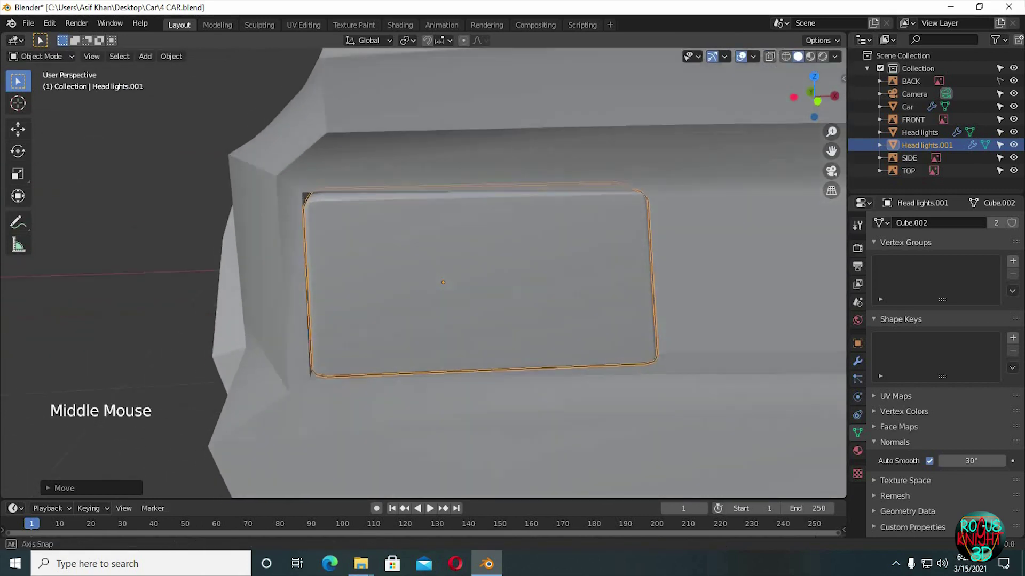
key("r")
left_click(543, 436)
middle_click_drag(519, 459, 539, 443)
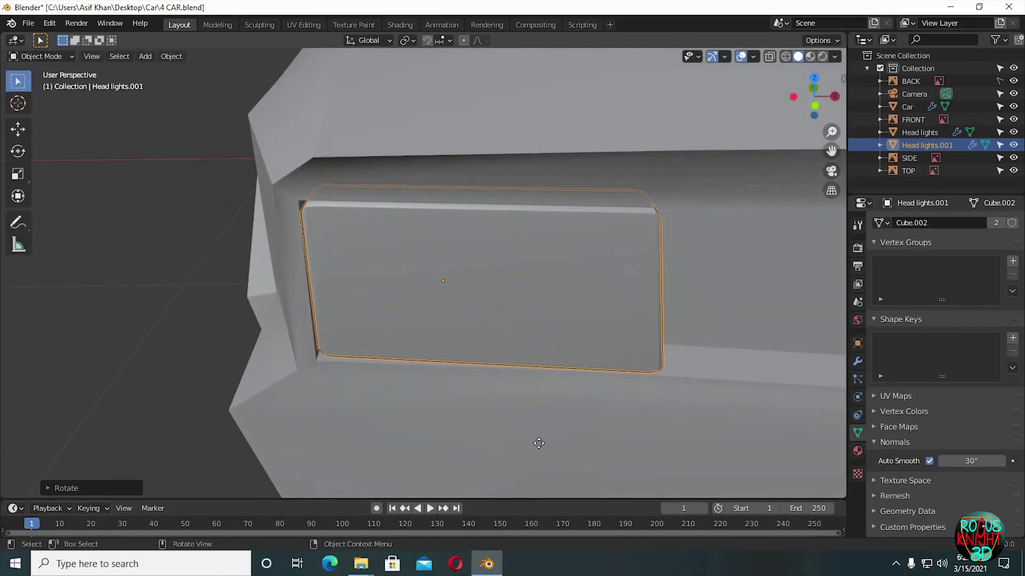
key("g")
key("x")
right_click(538, 448)
key("g")
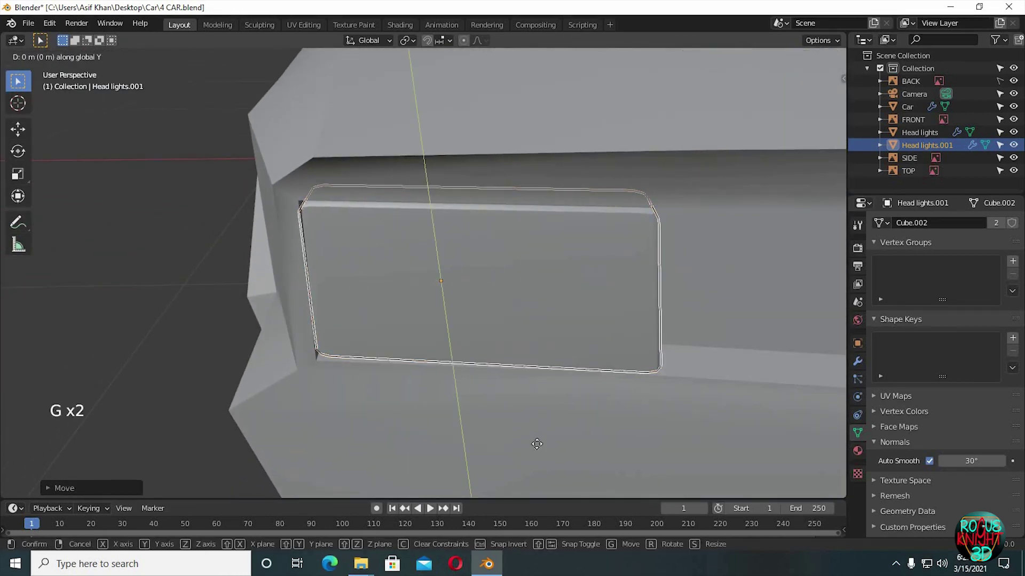
left_click(559, 433)
middle_click_drag(559, 433, 322, 433)
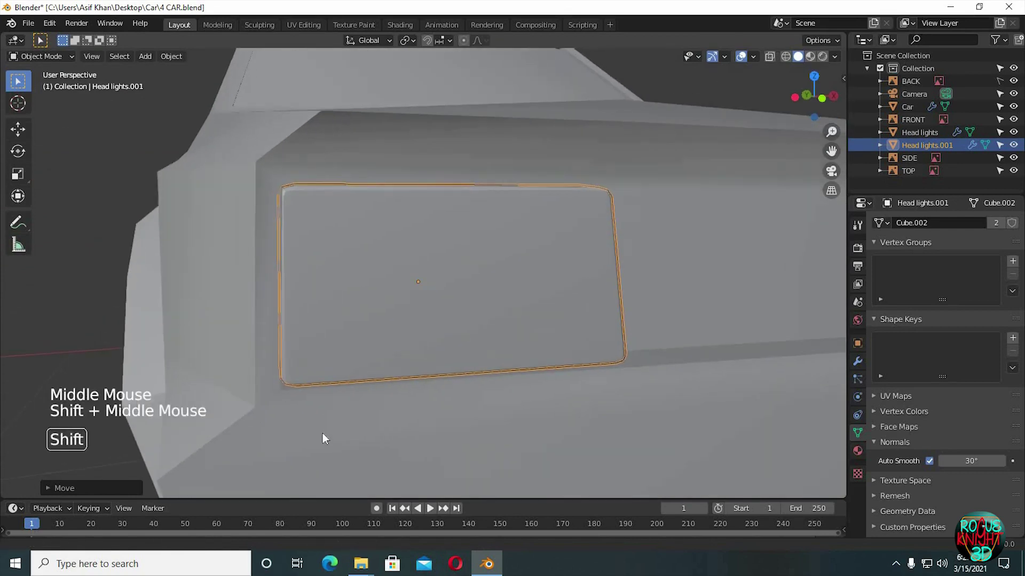
scroll(487, 412, "down", 3)
scroll(576, 400, "down", 2)
middle_click_drag(309, 398, 571, 393, "shift")
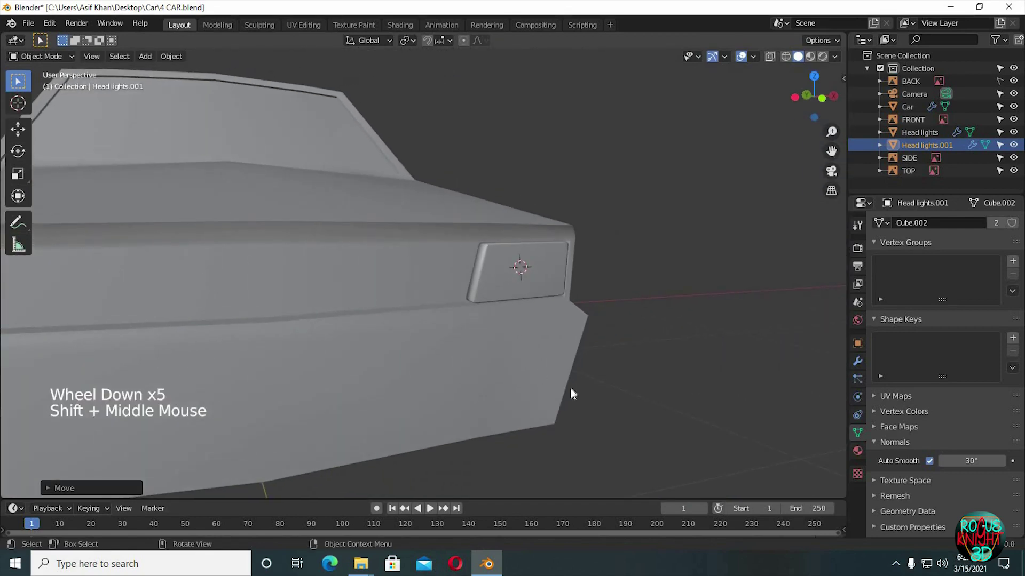
middle_click_drag(576, 274, 609, 251, "ctrl")
- Nudge the original Head lights along Y so it seats in its front recess
left_click(608, 251)
key("g")
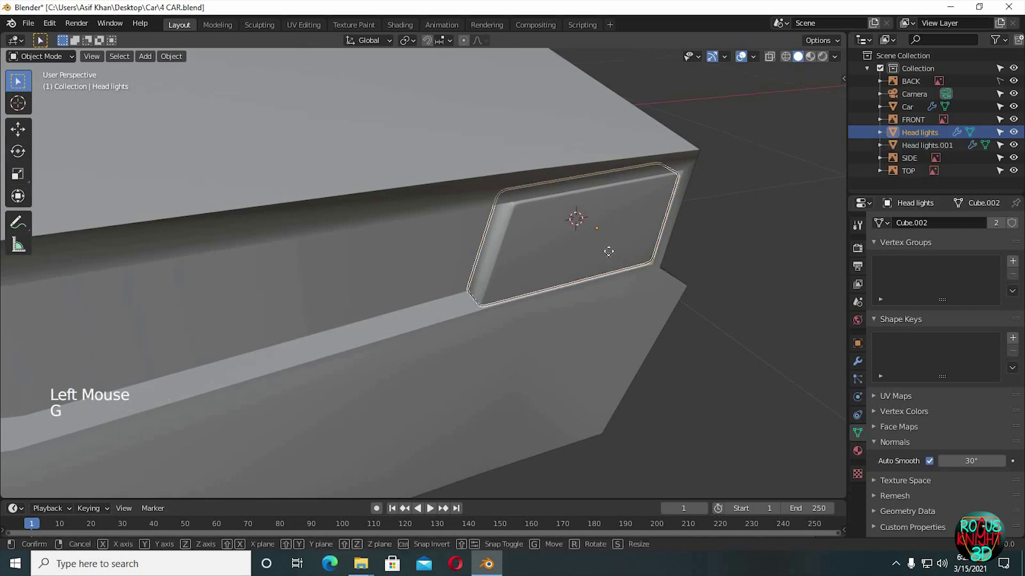
key("y")
left_click(609, 251)
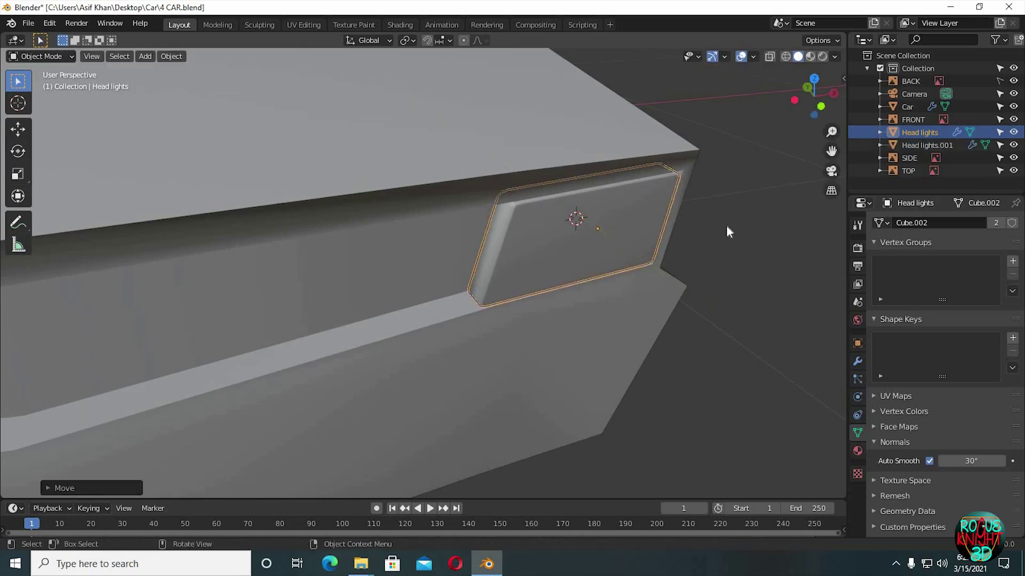
scroll(722, 226, "down", 7)
middle_click_drag(706, 224, 789, 145, "shift")
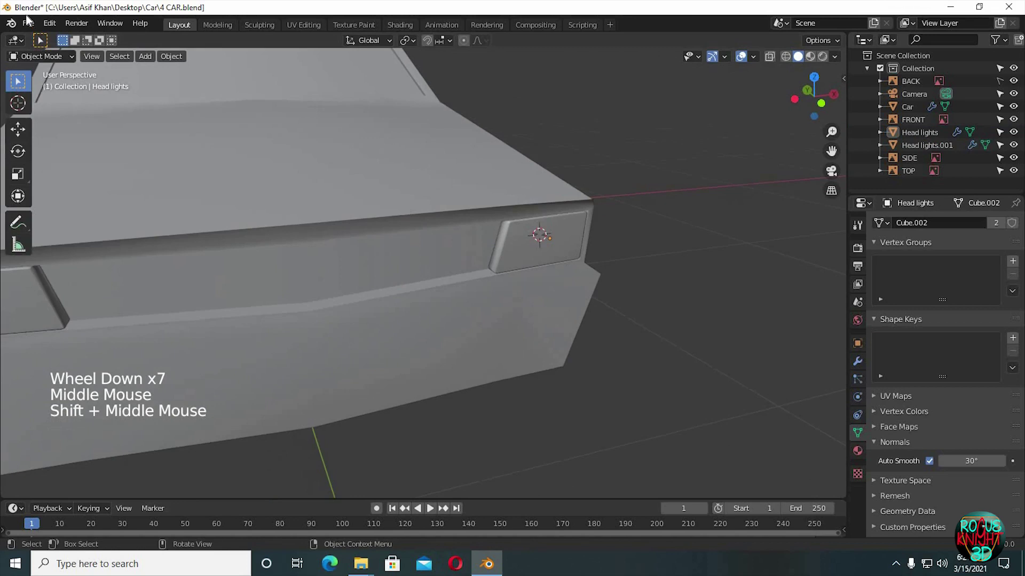
- Save the car file 4 CAR.blend
left_click(28, 23)
left_click(45, 104)
scroll(508, 220, "up", 6)
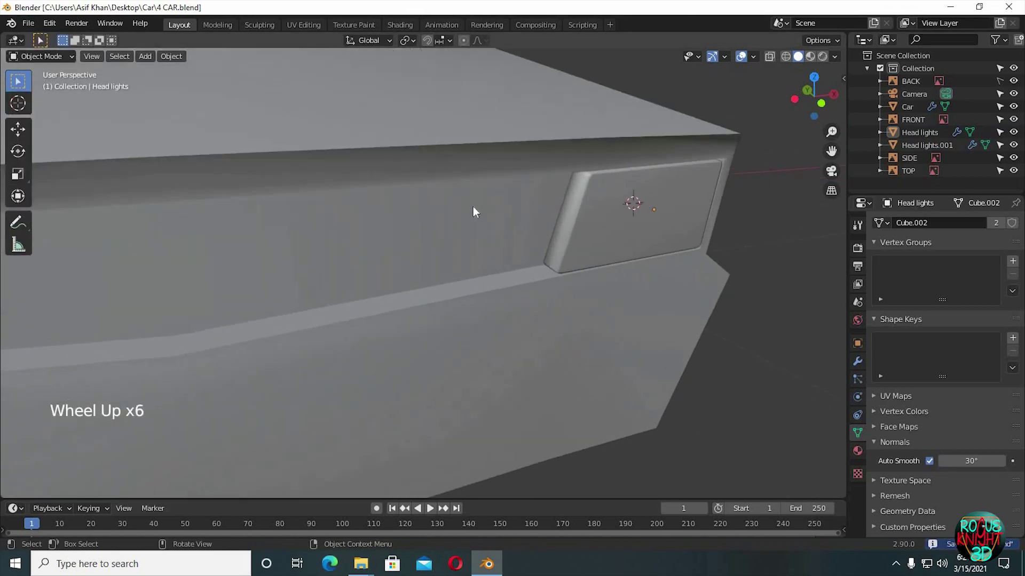
middle_click_drag(473, 207, 355, 313)
scroll(254, 167, "down", 1)
left_click(361, 261)
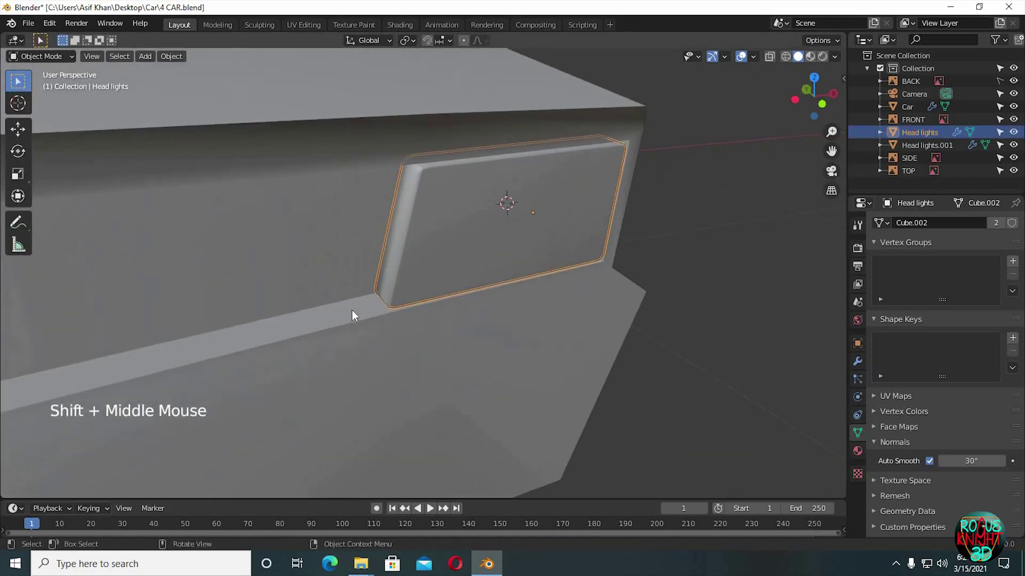
- Place the 3D cursor by the headlight, add a cube there, and scale it down small
right_click(352, 309, "shift")
key("shift+a")
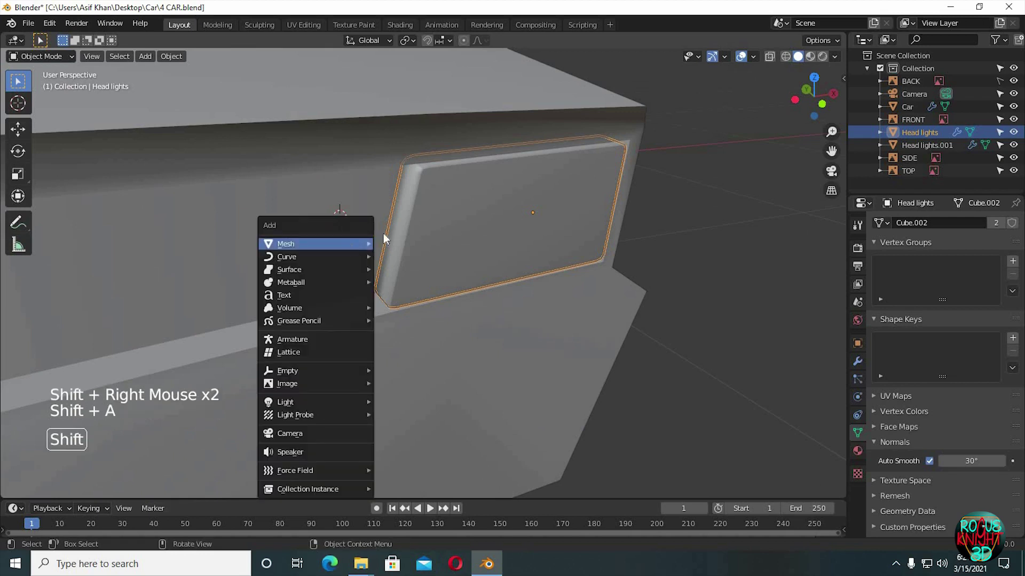
mouse_move(368, 240)
left_click(411, 257)
scroll(458, 305, "down", 15)
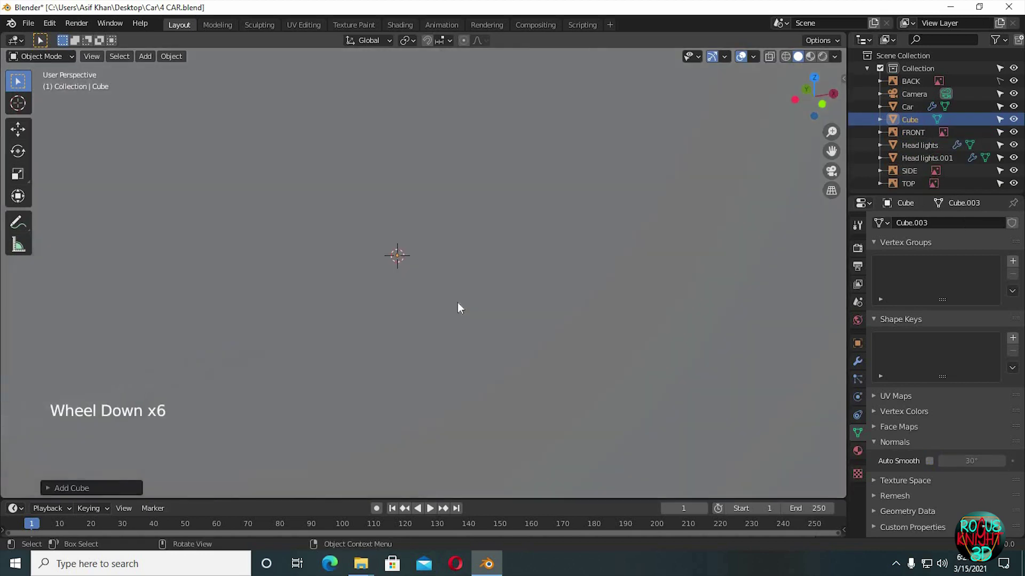
key("s")
left_click(470, 325)
scroll(469, 323, "up", 14)
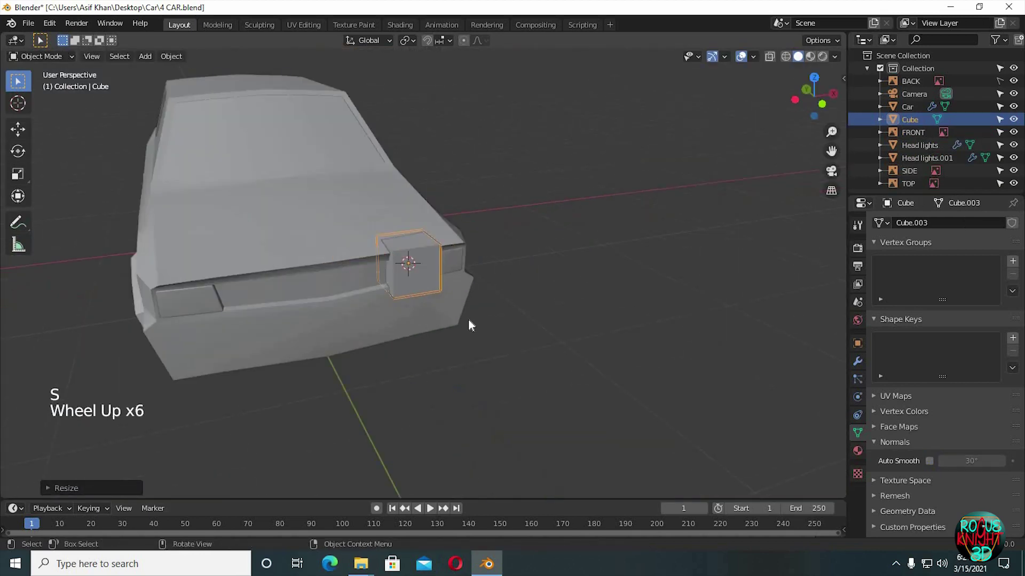
key("s")
left_click(401, 269)
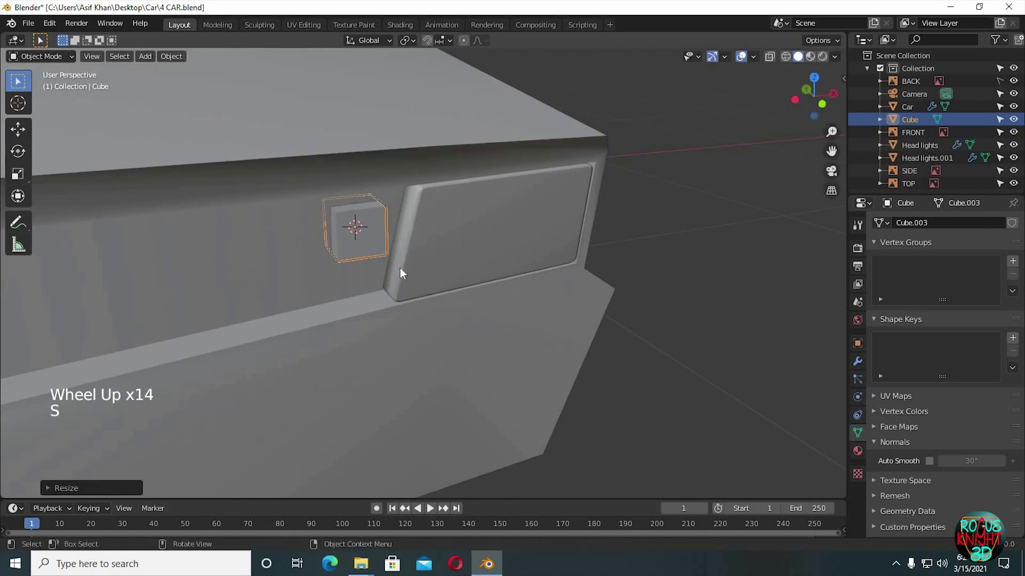
- In front view, move the cube to the headlight and tilt it to match the slanted edge
key("KP_1")
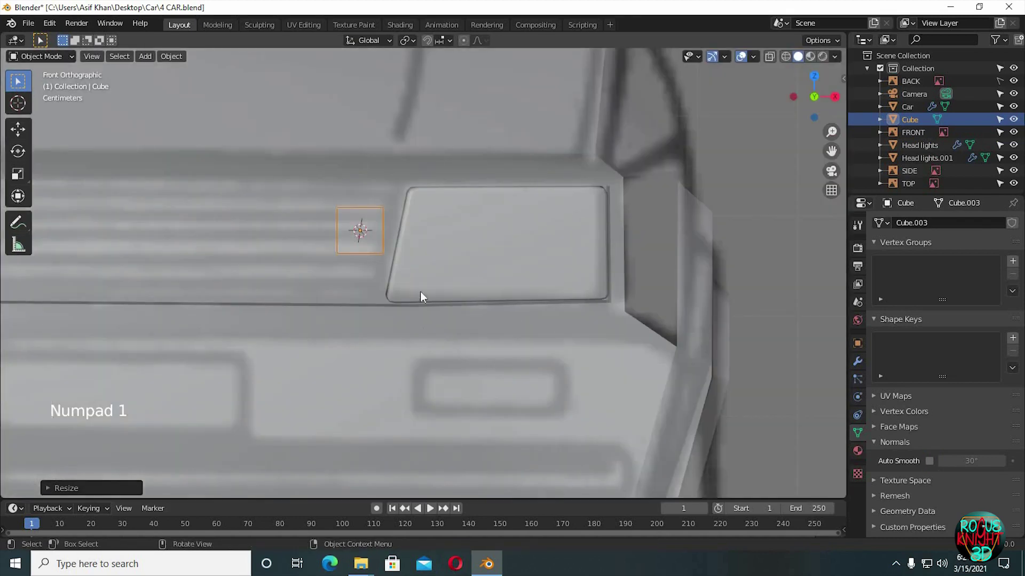
middle_click_drag(420, 294, 416, 246, "ctrl")
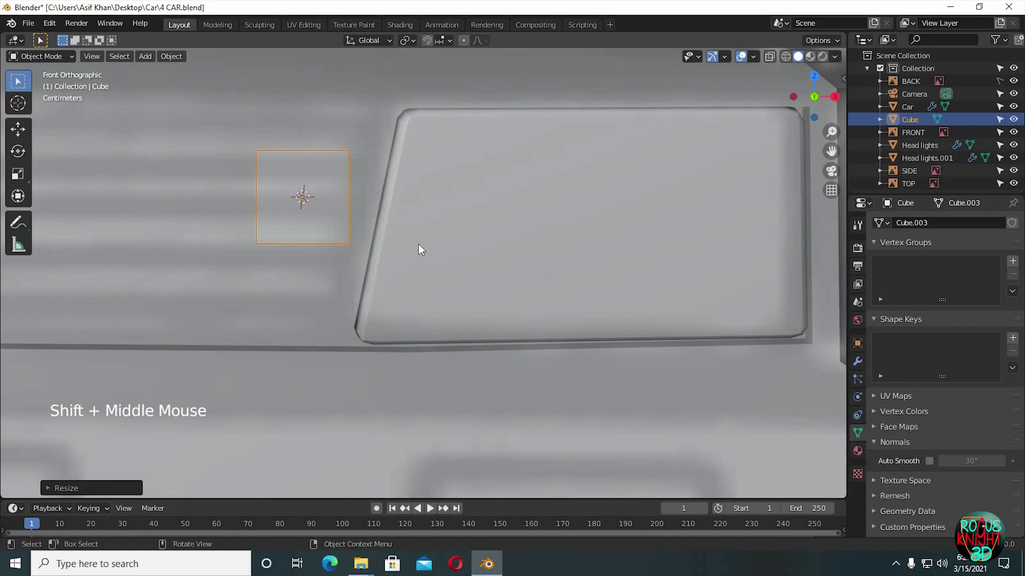
key("g")
left_click(443, 248)
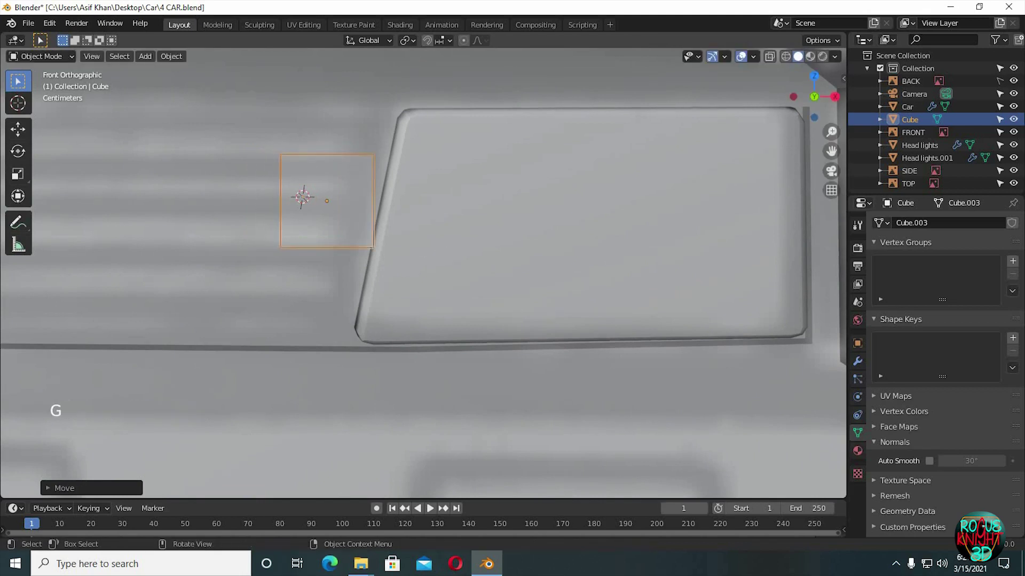
key("r")
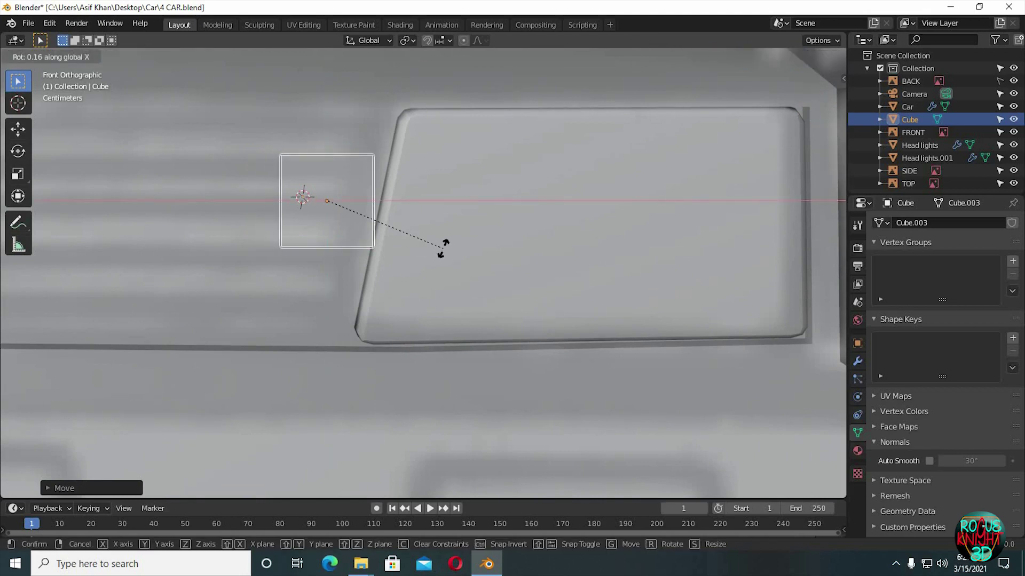
left_click(439, 273)
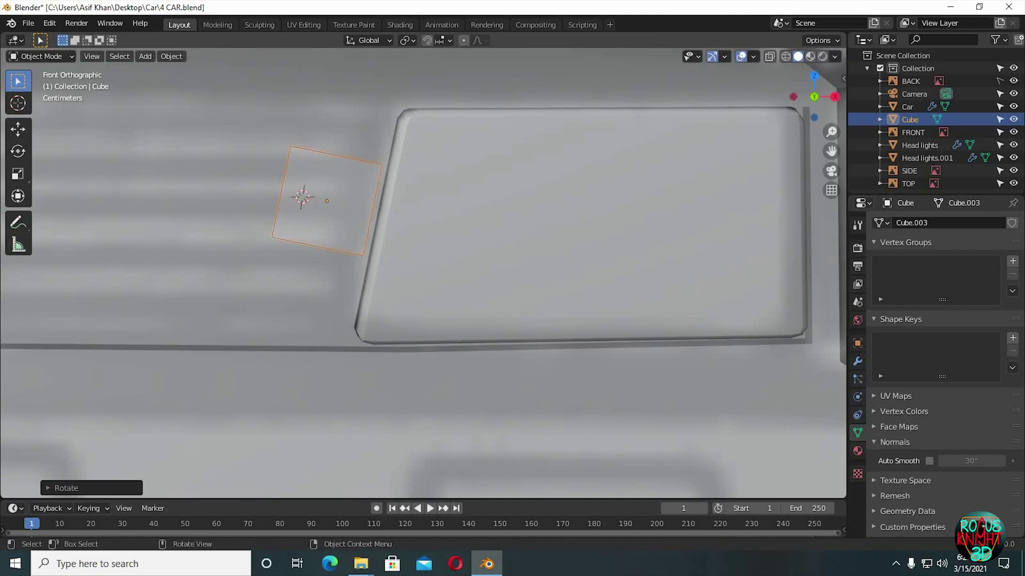
- Narrow the tilted cube along X into a thin bar and set it at the headlight's lower-left edge
key("s")
key("x")
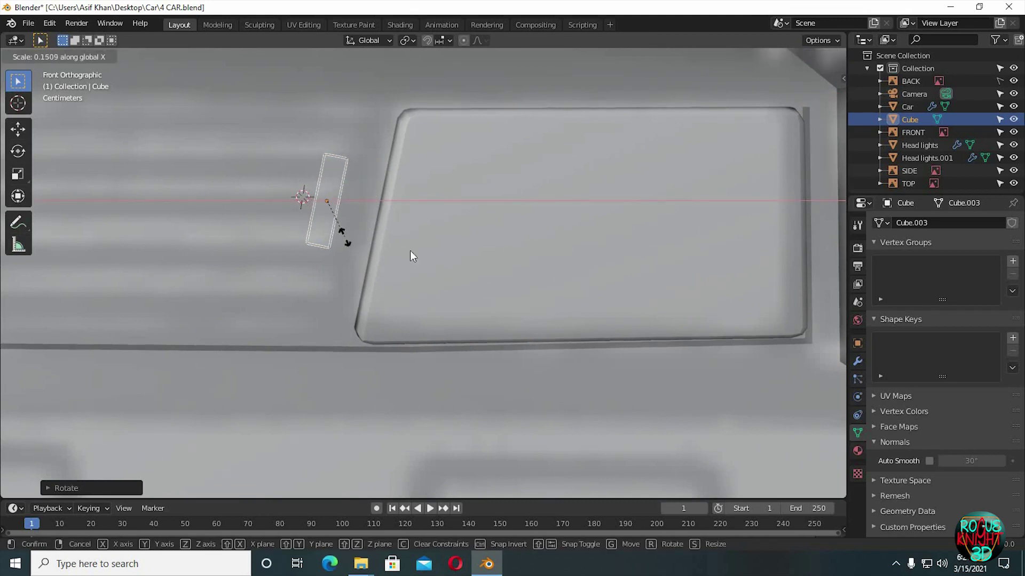
left_click(413, 253)
key("g")
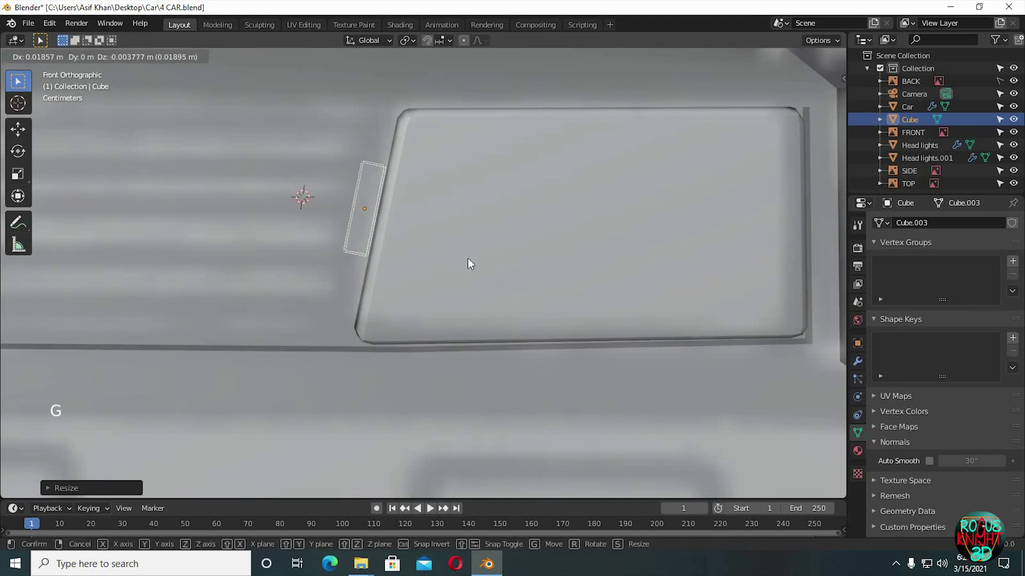
left_click(467, 259)
key("s")
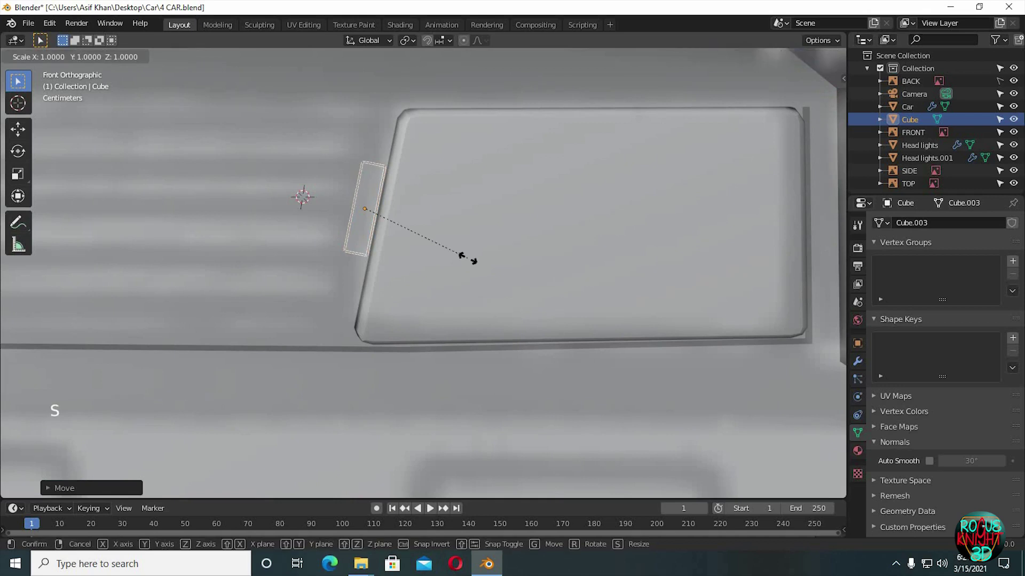
key("x")
left_click(448, 255)
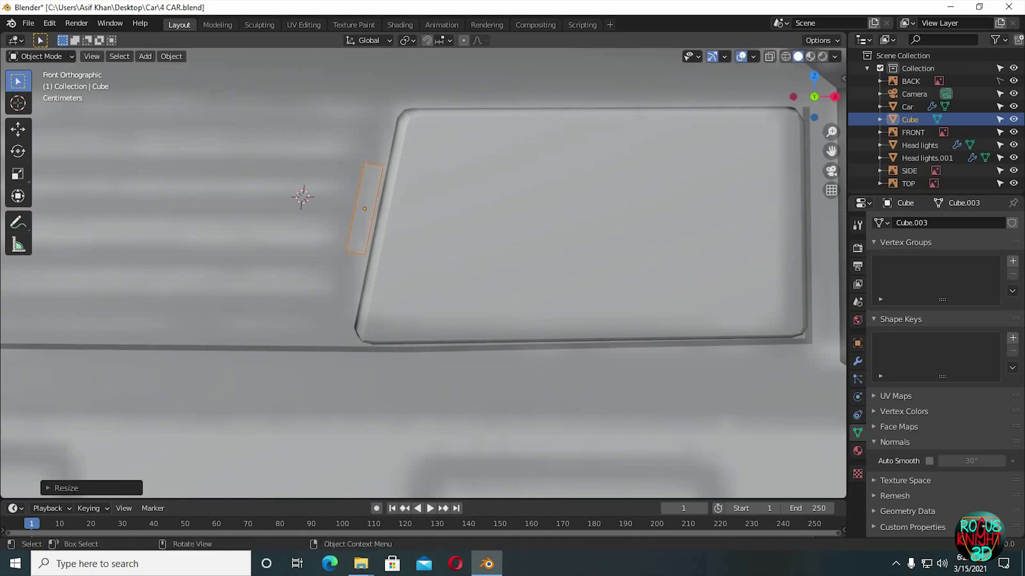
key("s")
key("x")
left_click(475, 247)
key("g")
left_click(441, 331)
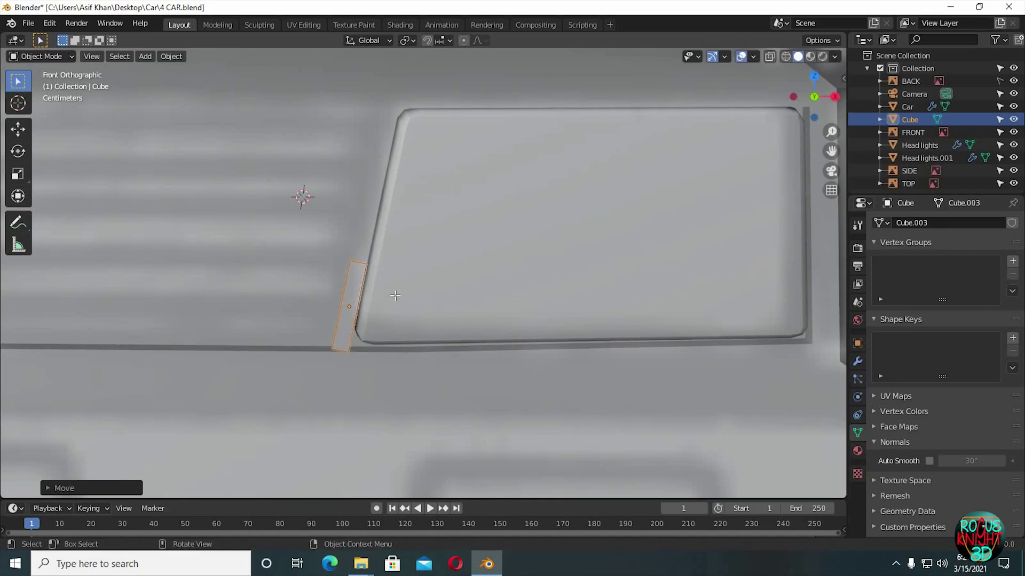
- With X-ray in Edit Mode, stretch the bar's top vertices up the headlight edge and adjust its bottom
key("Tab")
left_click(770, 56)
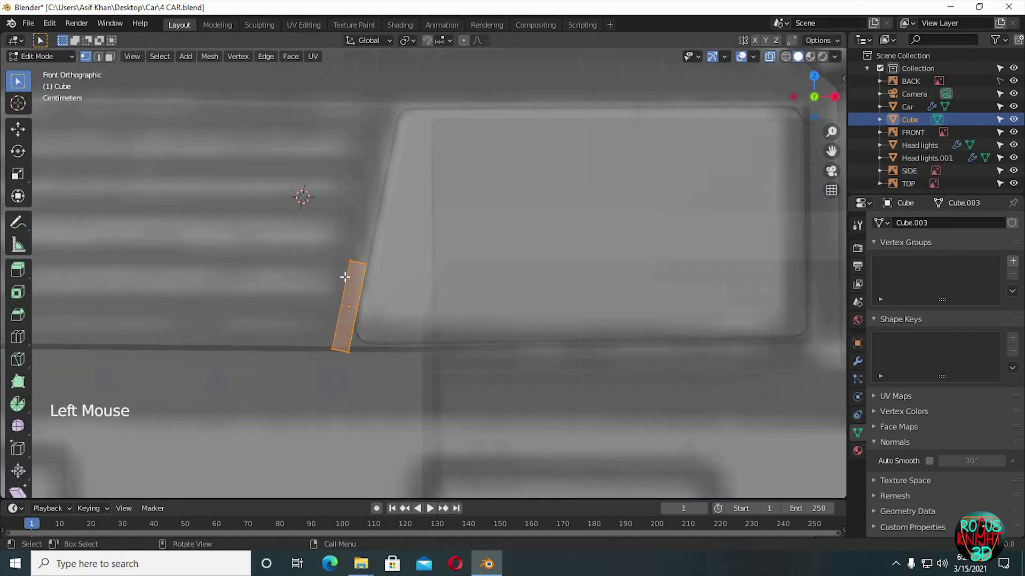
left_click_drag(305, 291, 449, 185)
key("g")
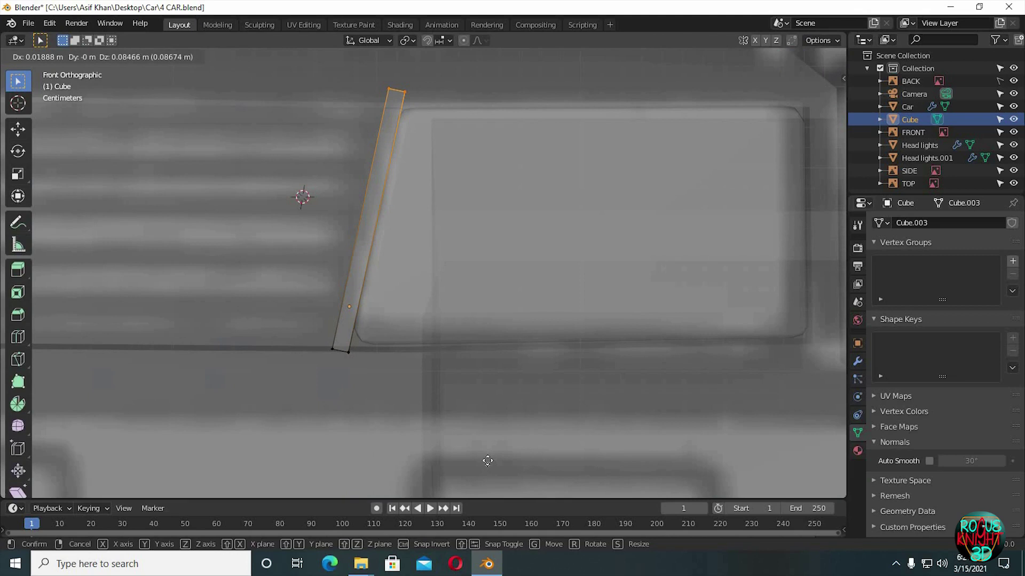
left_click(484, 463)
left_click(340, 351)
key("g")
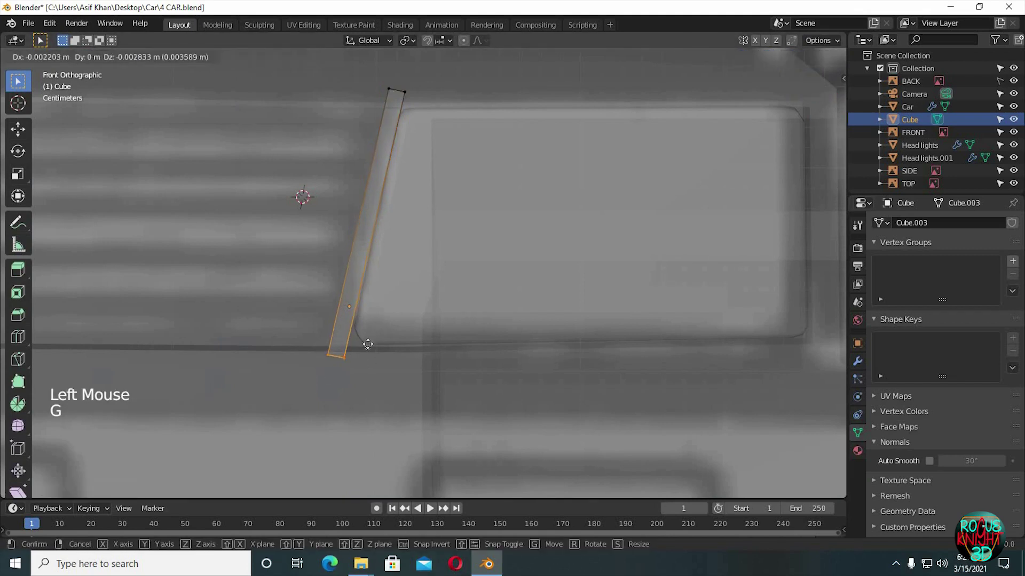
left_click(370, 345)
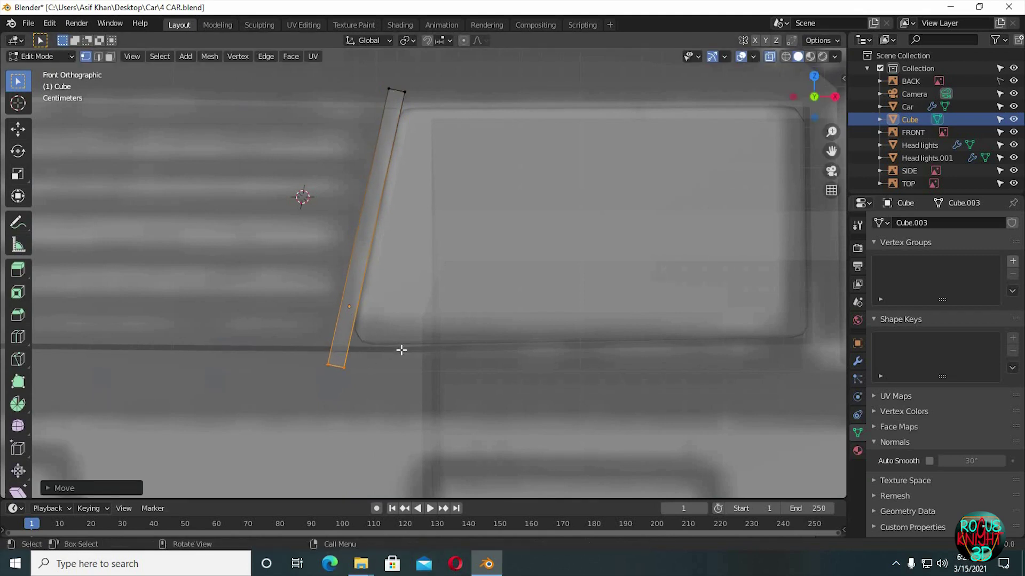
key("Tab")
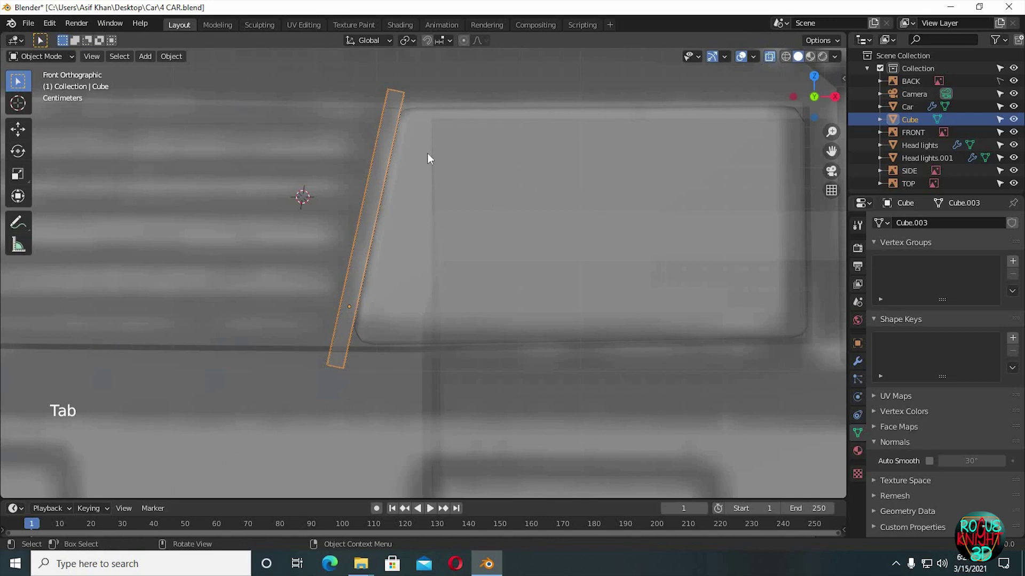
left_click(396, 208)
- Move a corner vertex of Head lights so the headlight meets the bar
middle_click(405, 261)
key("KP_1")
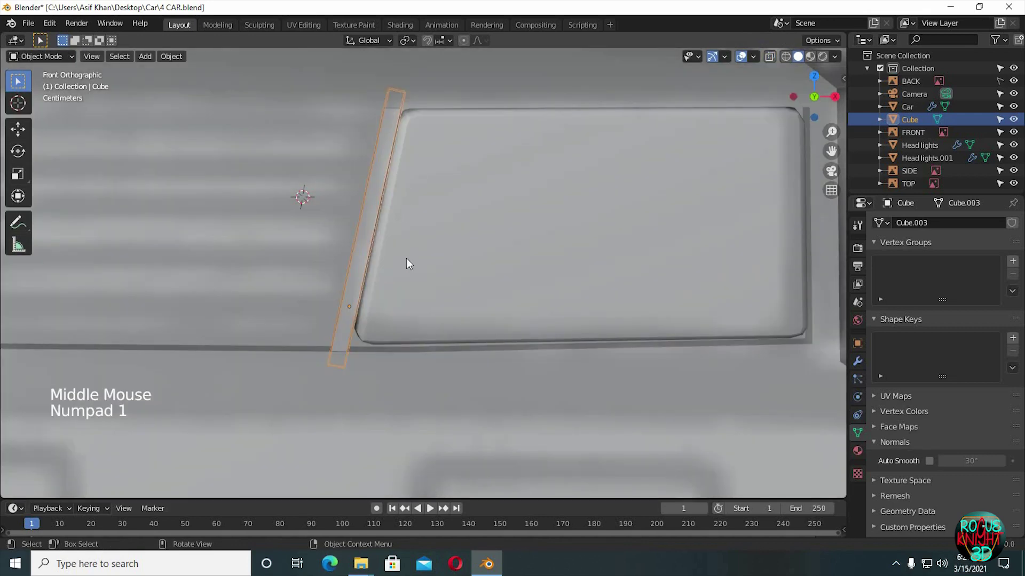
scroll(414, 269, "up", 2)
left_click(420, 278)
key("Tab")
left_click(345, 354)
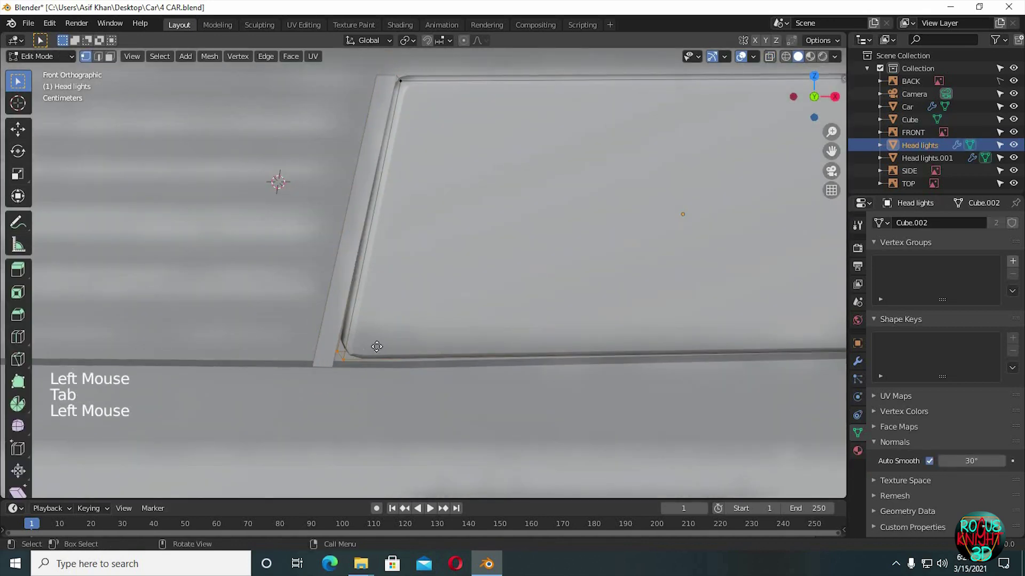
key("g")
left_click(376, 350)
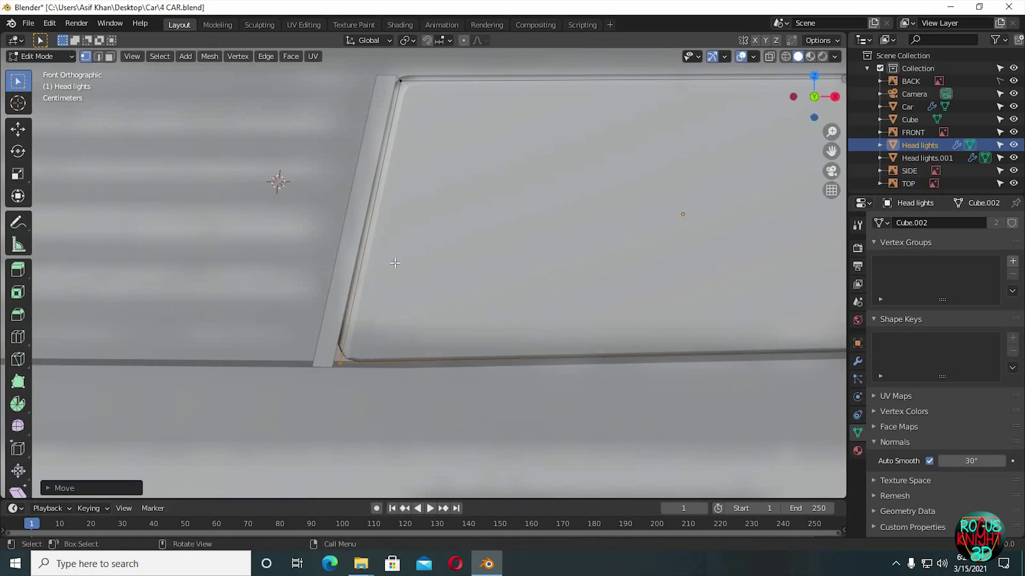
middle_click_drag(395, 262, 389, 289, "ctrl")
key("Tab")
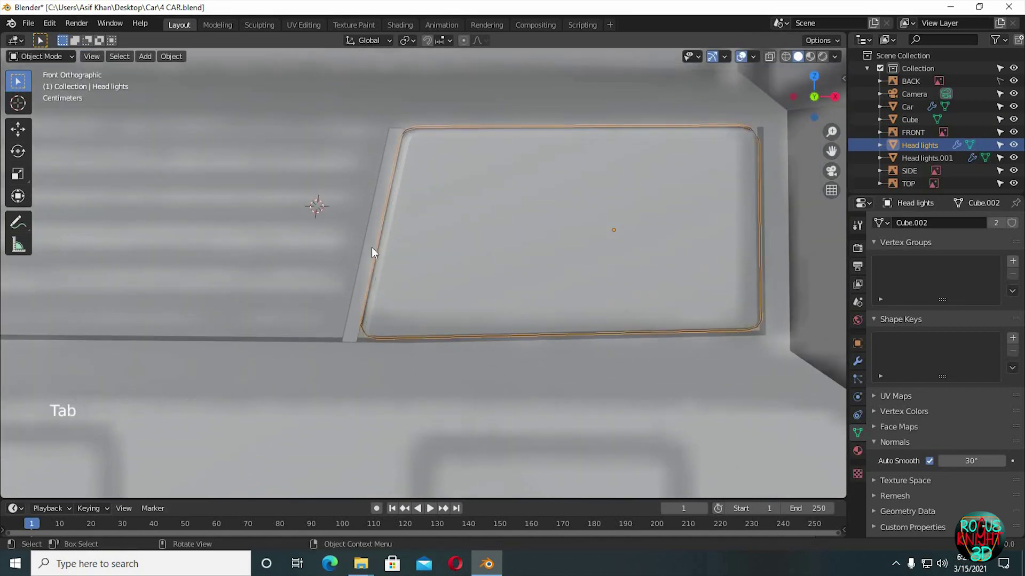
- Rename the Cube bar to 'extra' in the Outliner, undoing an accidental deletion with Ctrl+Z
left_click(371, 248)
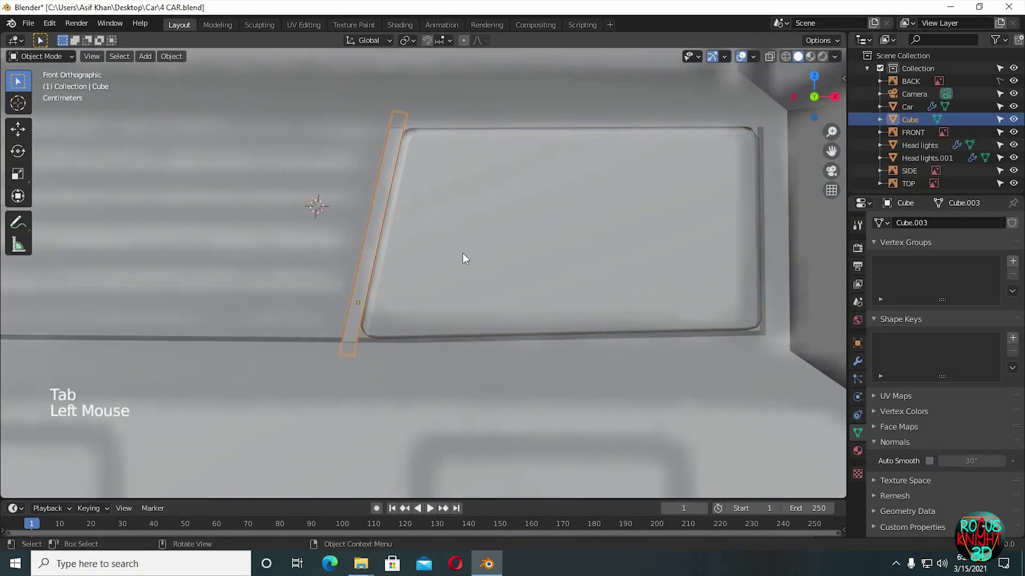
double_click(916, 122)
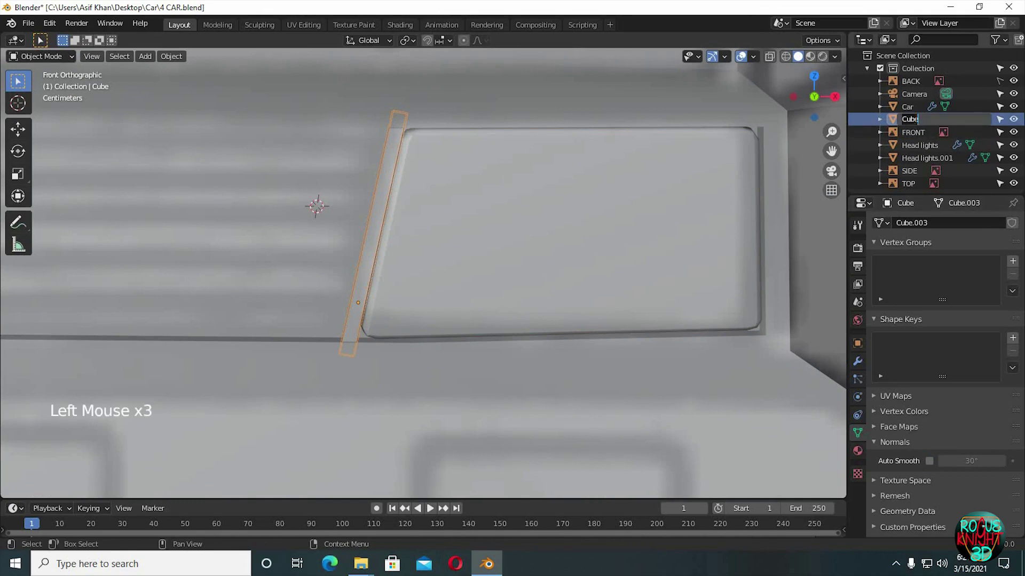
key("Return")
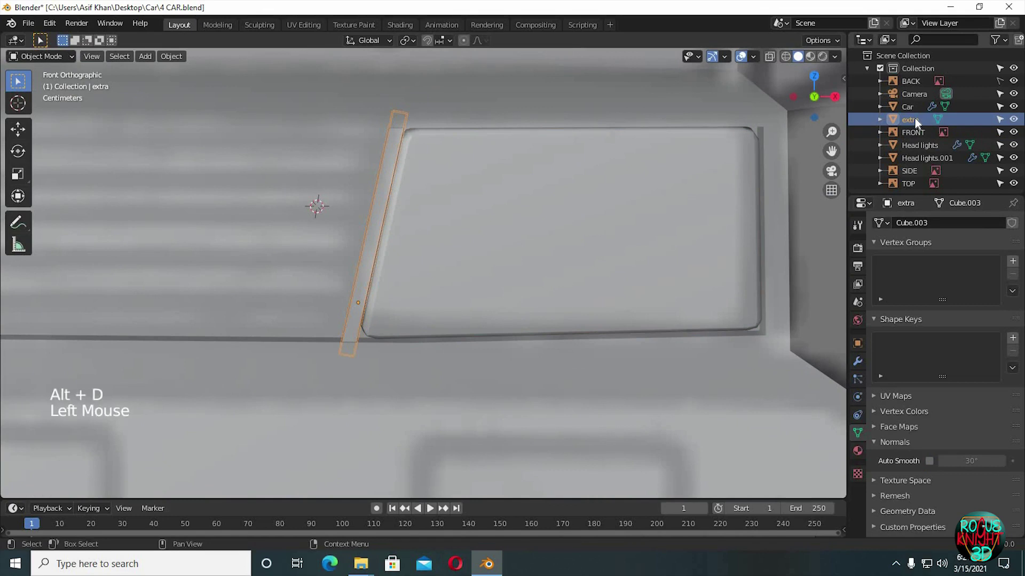
key("s")
key("x")
key("KP_Subtract")
key("KP_1")
right_click(914, 117)
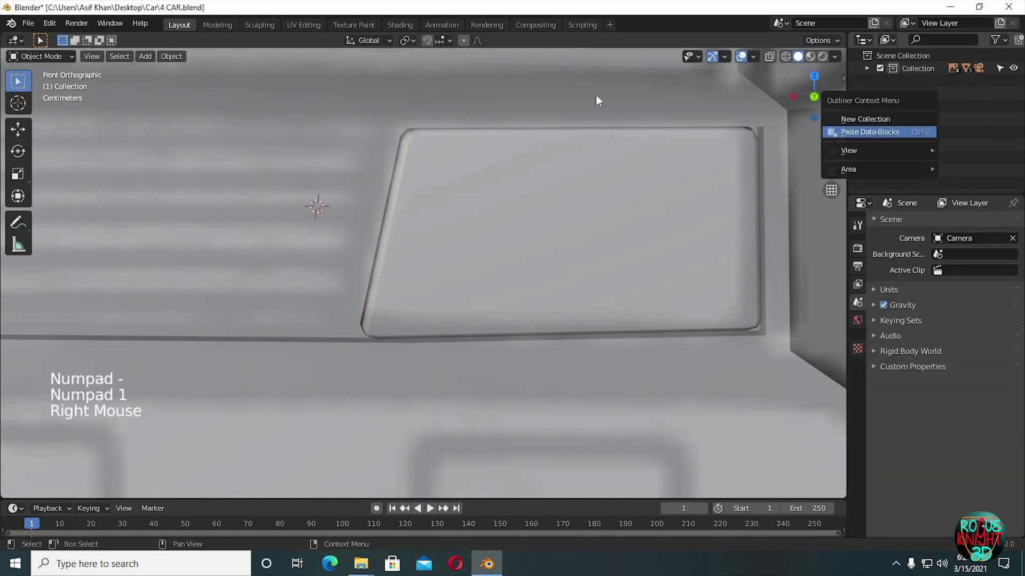
key("ctrl+z")
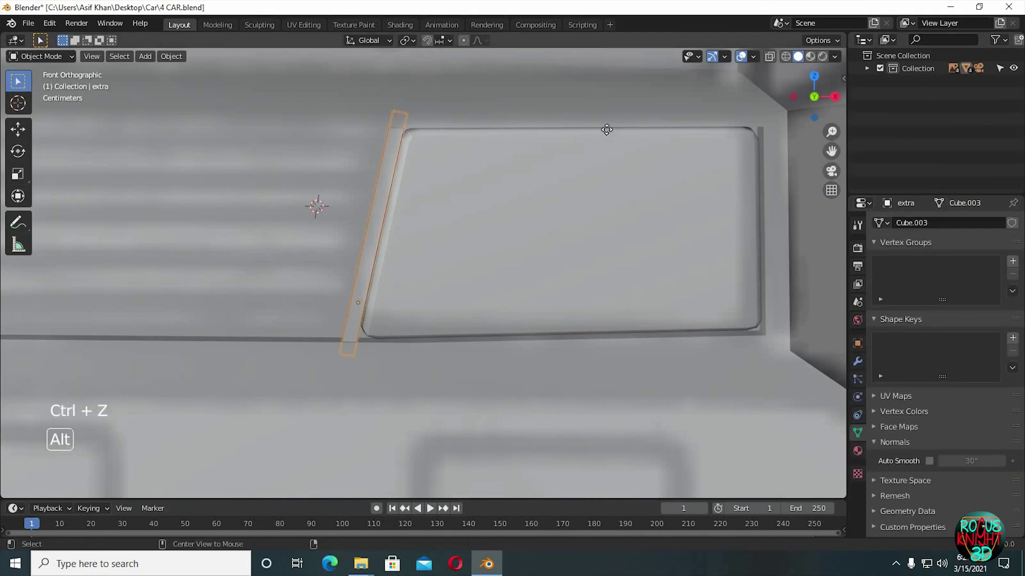
- Linked-duplicate the extra bar as extra.001 and move it over to the other headlight
key("alt+d")
key("g")
key("x")
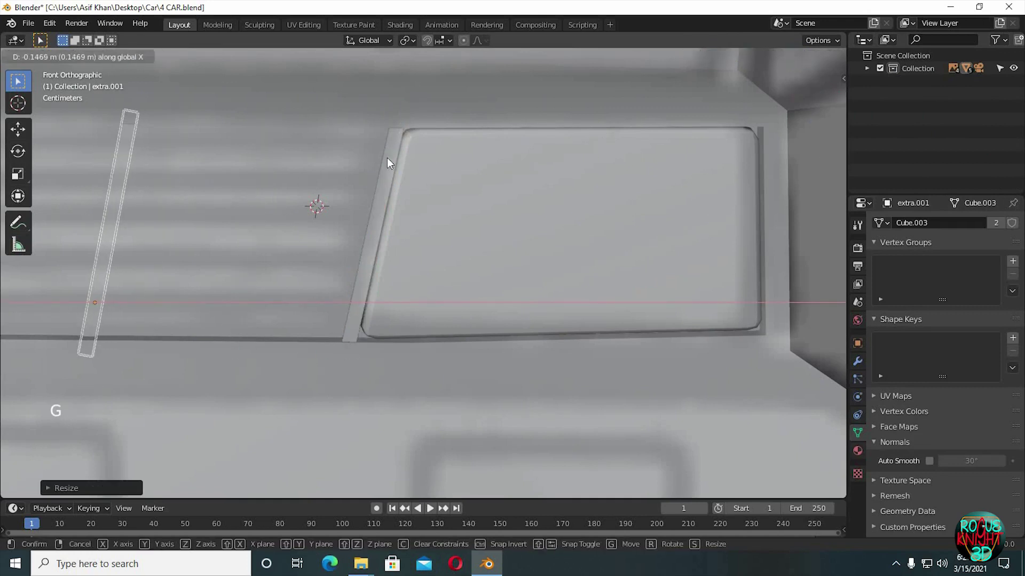
left_click(393, 159)
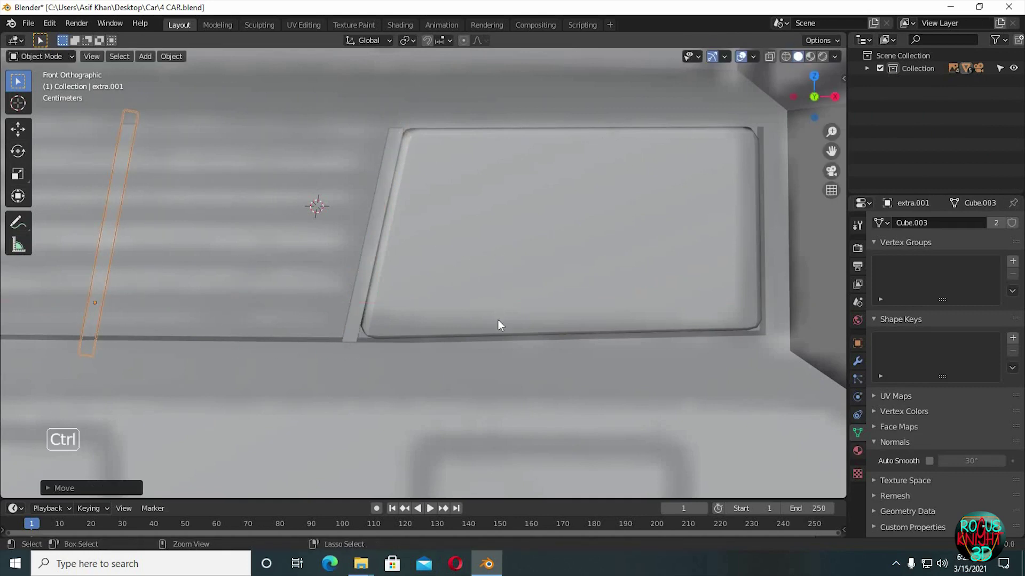
middle_click_drag(498, 324, 595, 291, "ctrl")
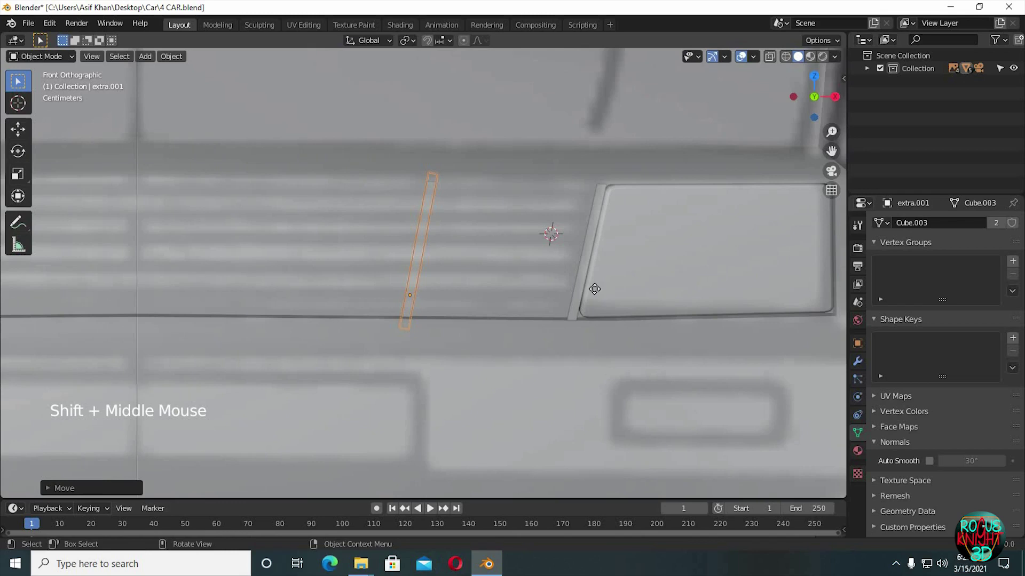
key("g")
left_click(476, 308)
middle_click_drag(476, 308, 1, 299, "shift")
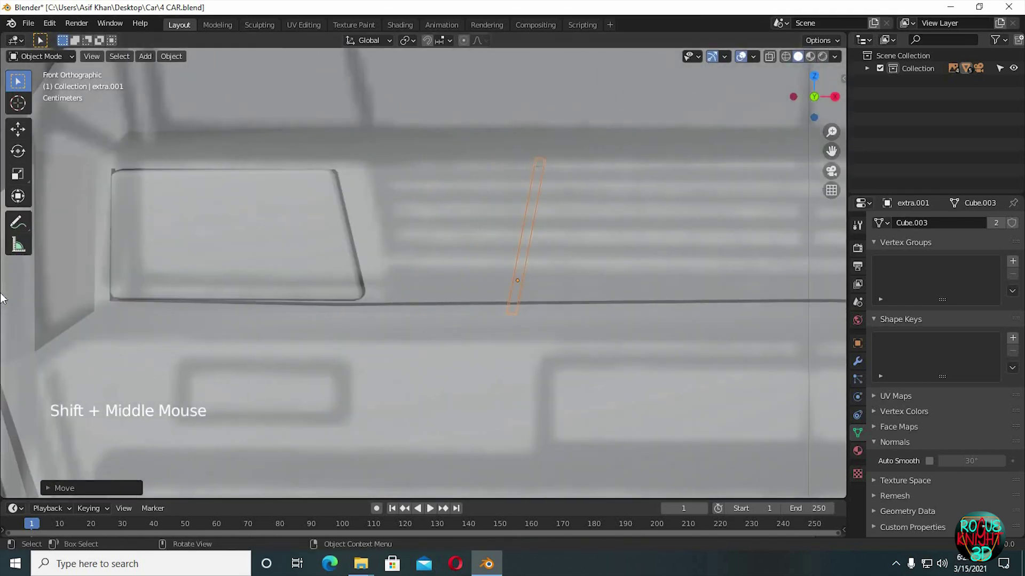
key("g")
key("Escape")
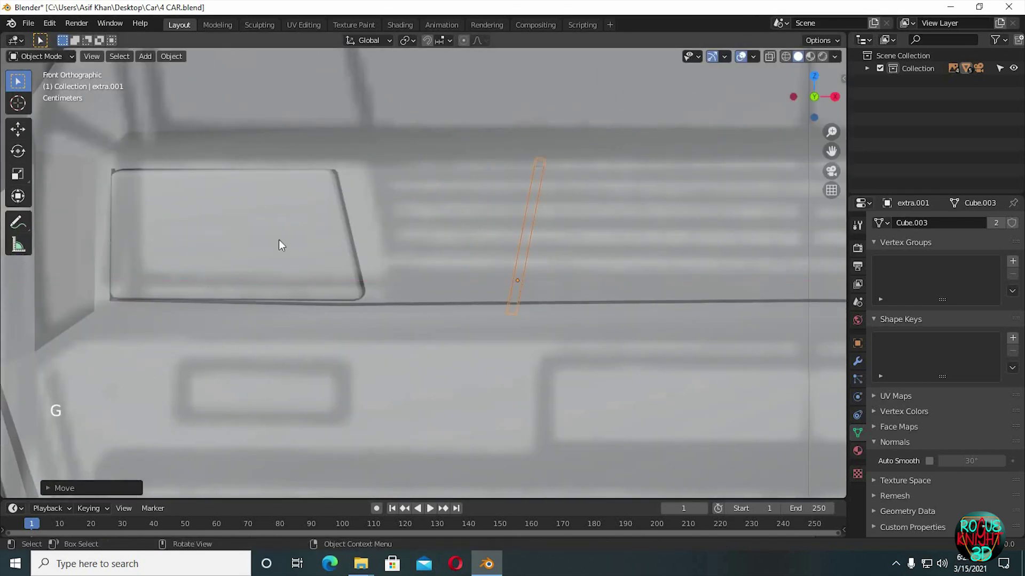
key("g")
left_click(150, 246)
- Rotate extra.001 180° about Z and slide it along X against the headlight edge
scroll(324, 314, "up", 2)
type("rz")
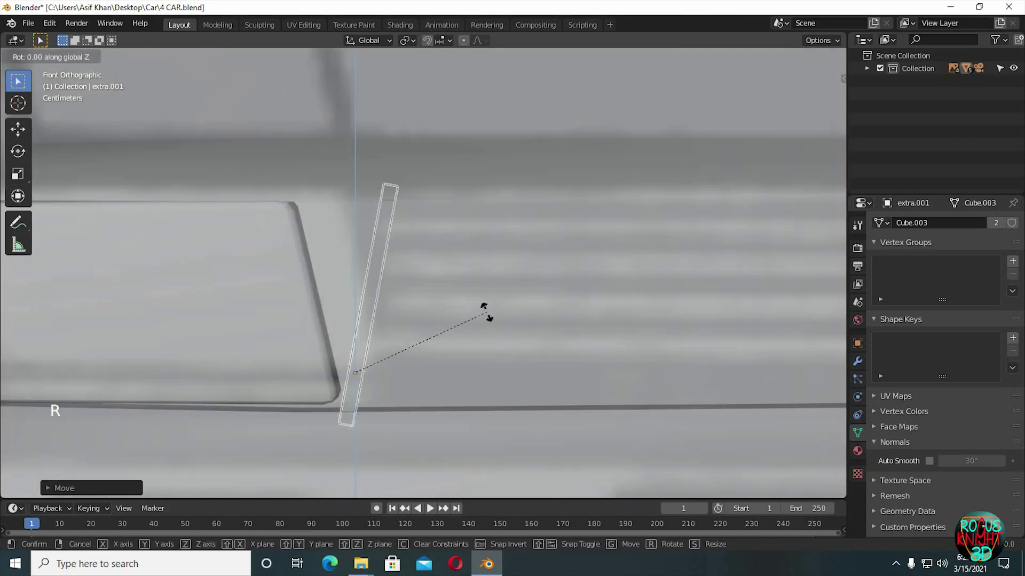
type("180")
key("Return")
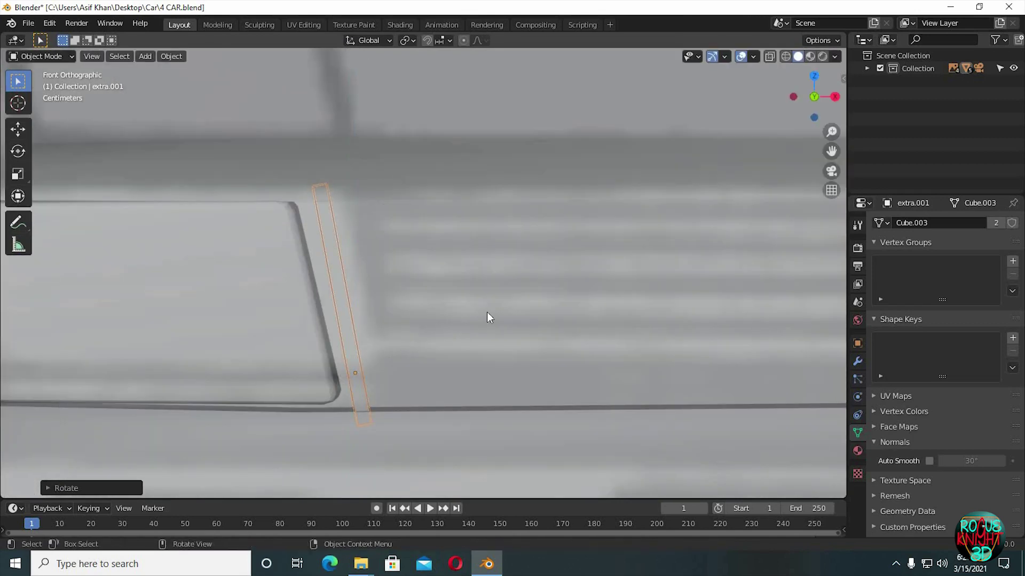
key("g")
key("x")
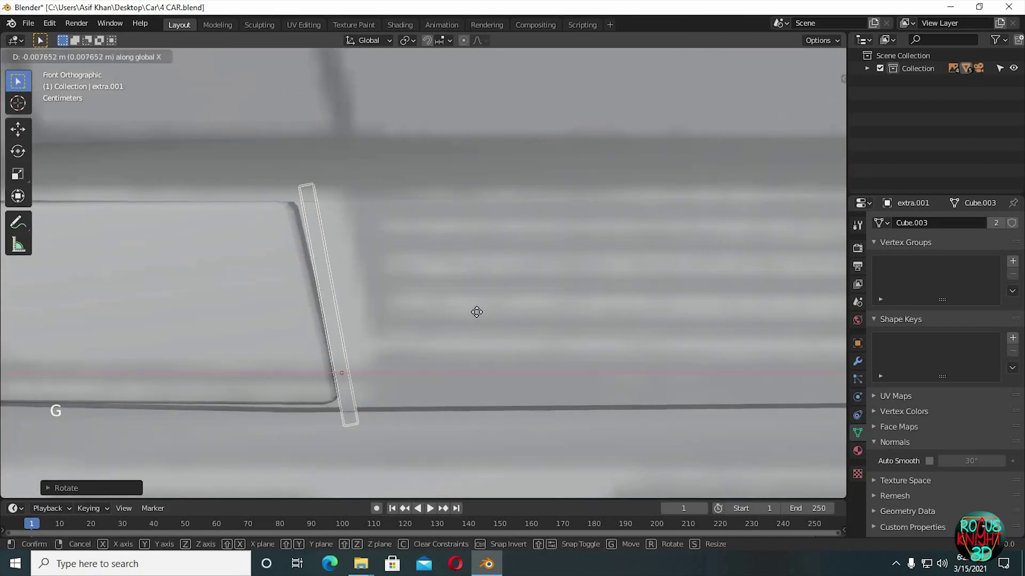
left_click(491, 331)
middle_click_drag(494, 335, 382, 344)
key("g")
left_click(486, 358)
- Select Head lights.001 and edit its mesh with X-ray turned on
left_click(384, 346)
key("Tab")
scroll(384, 347, "up", 2)
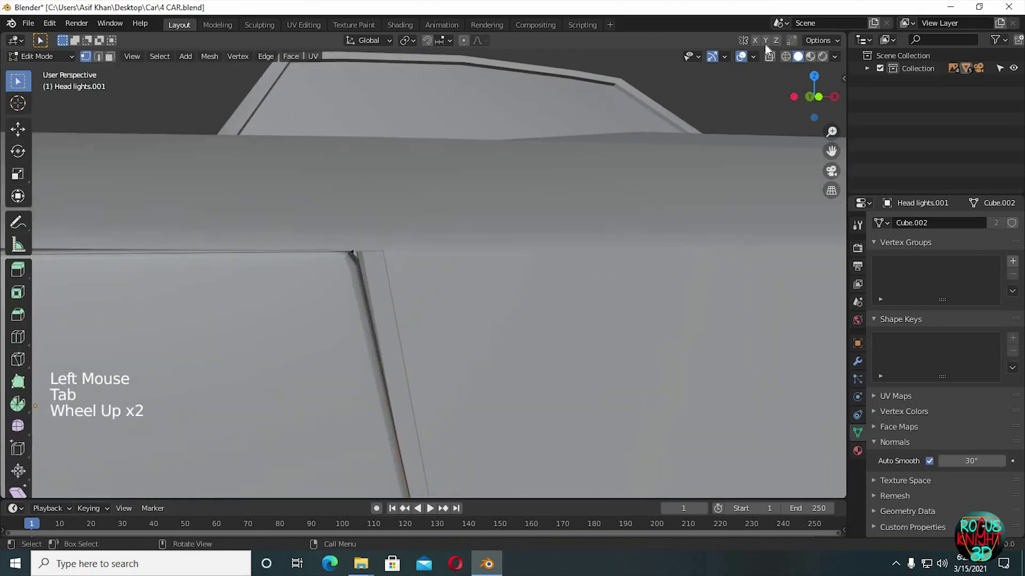
key("alt+z")
left_click(313, 276)
- Move the headlight's edge loop so it meets the neighbouring strip
left_click(395, 258, "alt")
middle_click_drag(395, 259, 389, 247)
key("g")
left_click(407, 302)
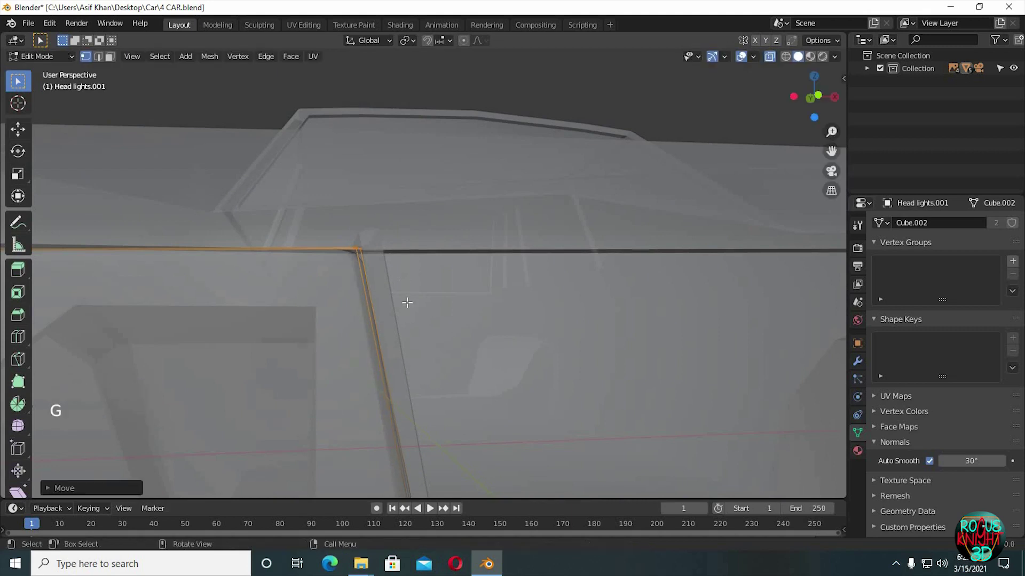
left_click(418, 336)
middle_click_drag(419, 336, 405, 304, "shift")
- Move the headlight's side and lower corner vertices flush against the strip
left_click(424, 288)
key("g")
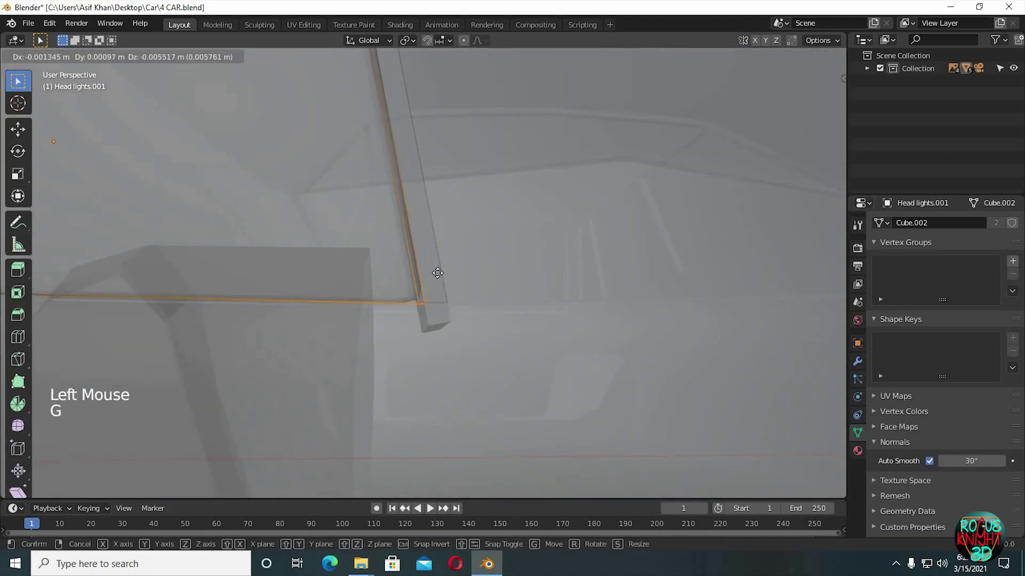
left_click(438, 274)
middle_click_drag(703, 322, 494, 334, "shift")
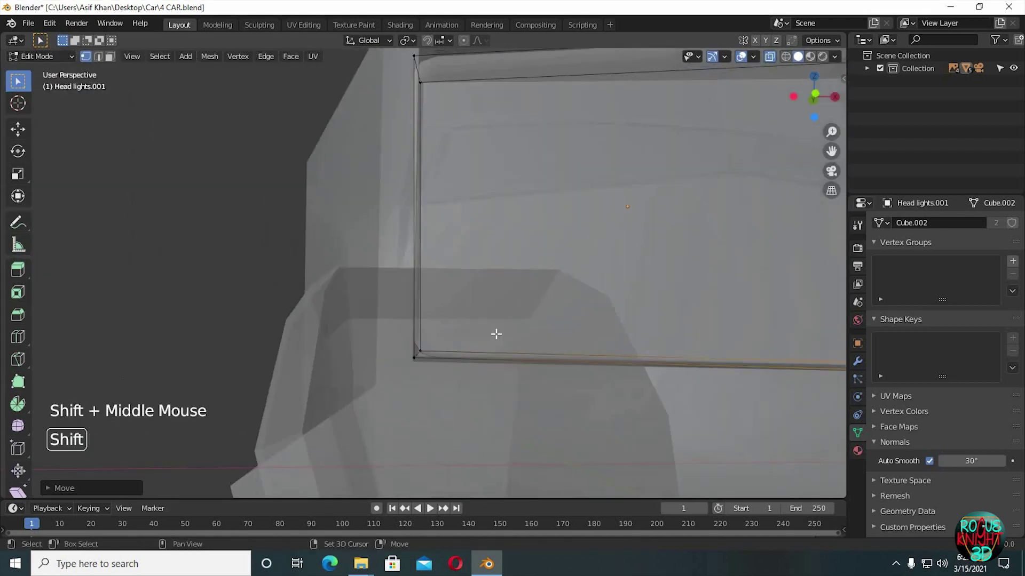
left_click(464, 316)
key("g")
left_click(451, 267)
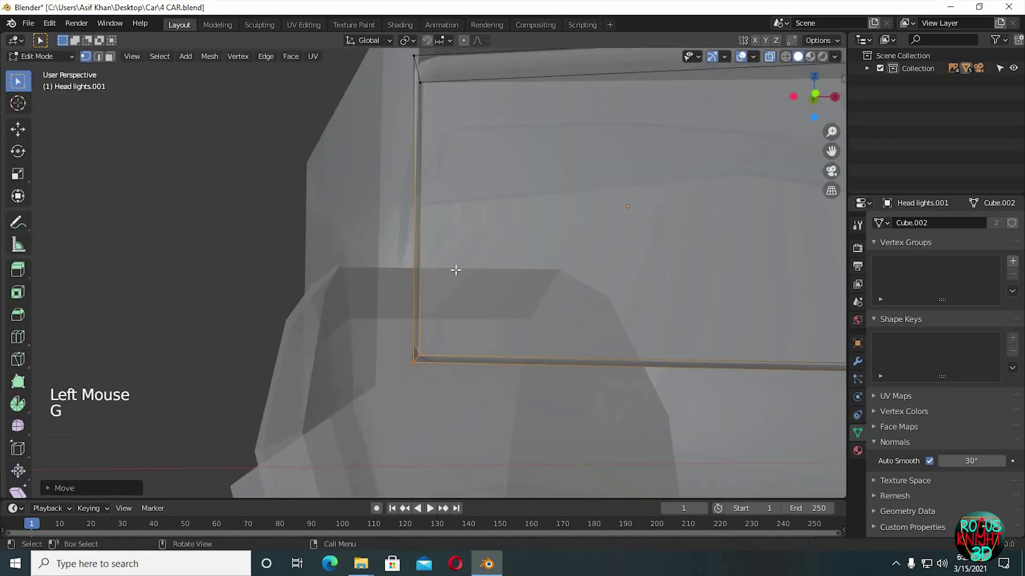
- Move the top-left corner vertex into place and return to Object Mode
middle_click_drag(451, 267, 366, 171, "shift")
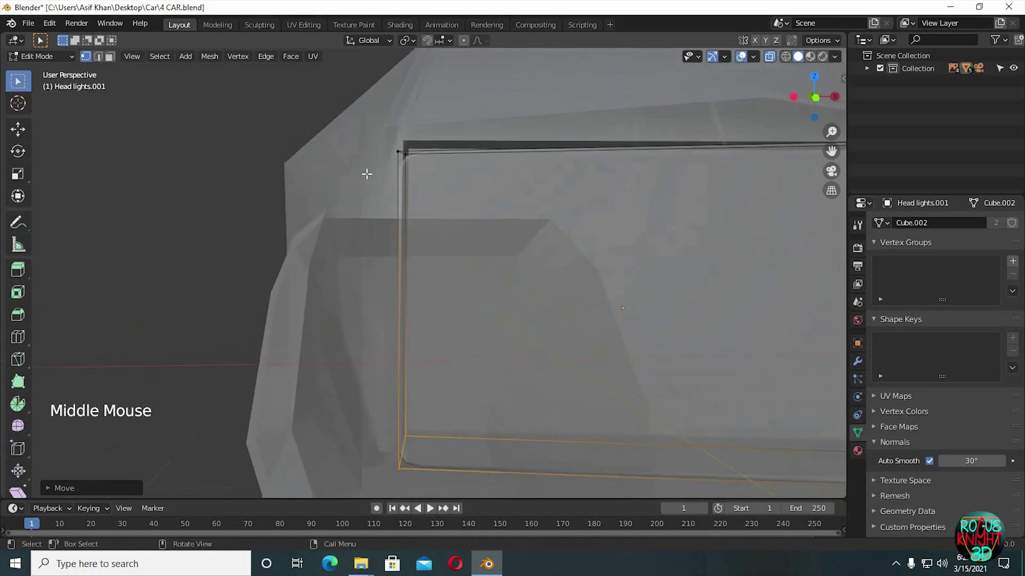
left_click_drag(366, 171, 434, 131)
key("g")
left_click(462, 200)
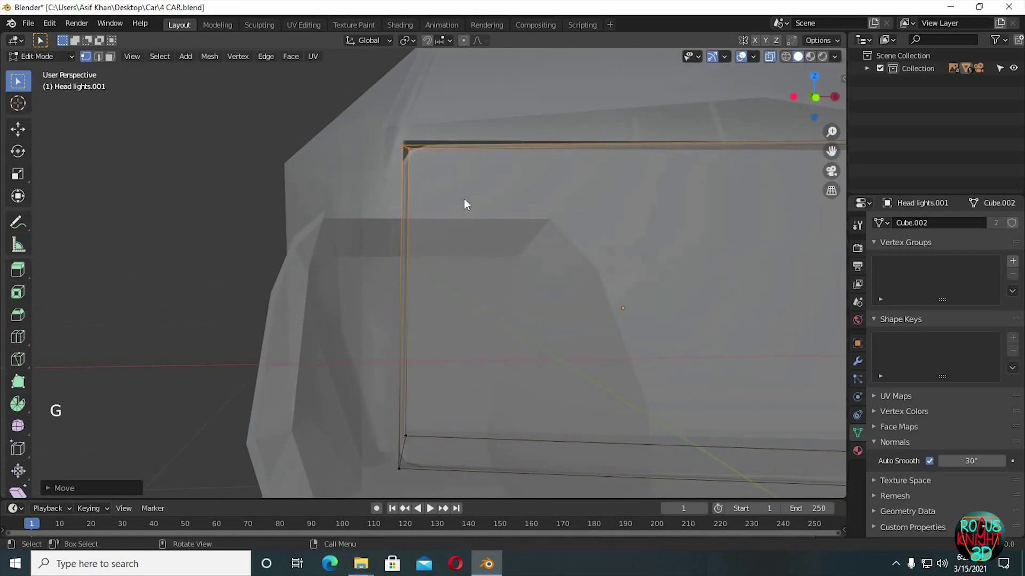
scroll(463, 198, "down", 1)
key("Tab")
scroll(470, 204, "down", 7)
middle_click_drag(402, 246, 753, 232, "shift")
key("Tab")
key("Tab")
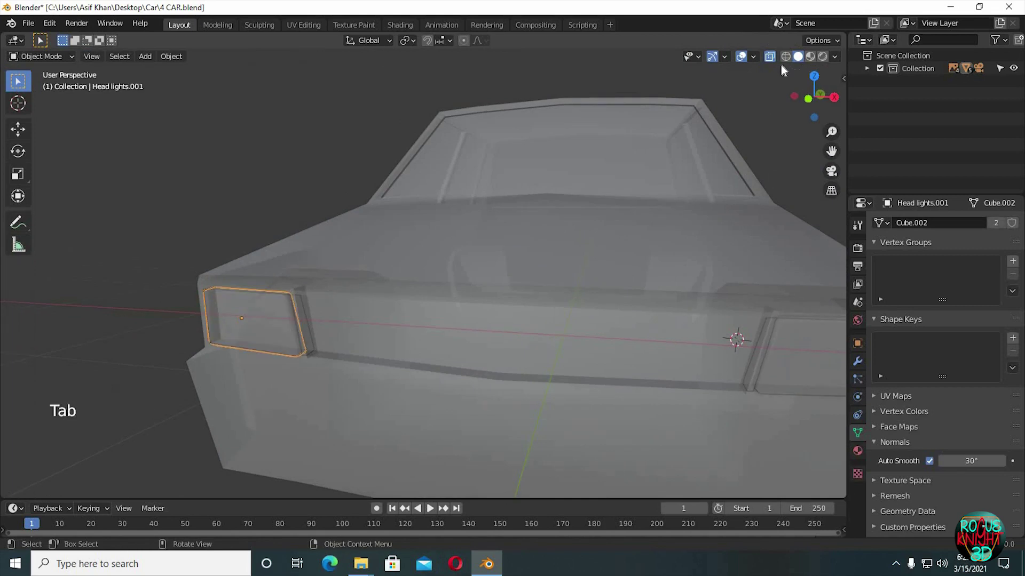
- Shade the extra strip smooth with Auto Smooth enabled
middle_click_drag(769, 170, 571, 342, "shift")
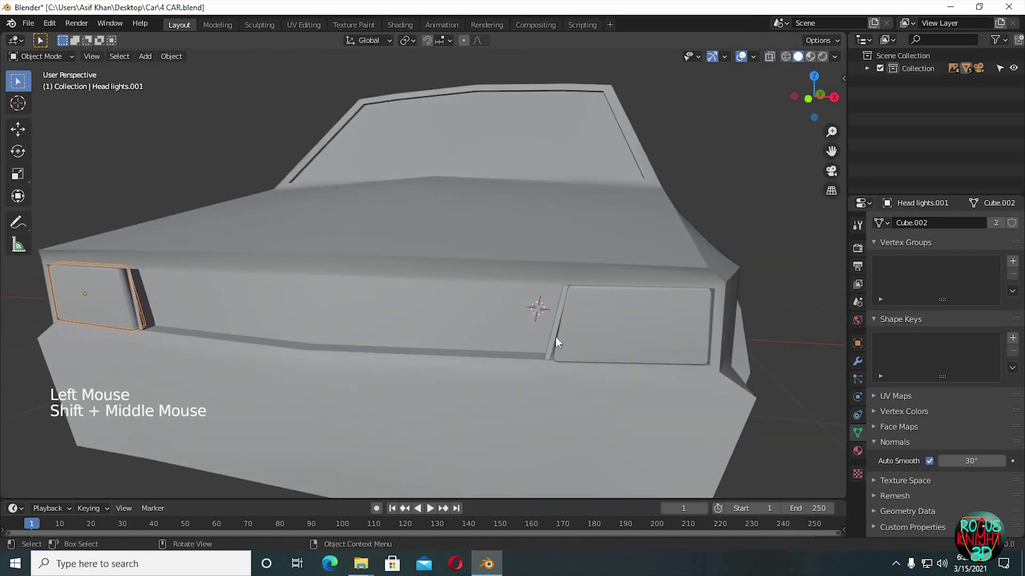
left_click(555, 337)
right_click(759, 178)
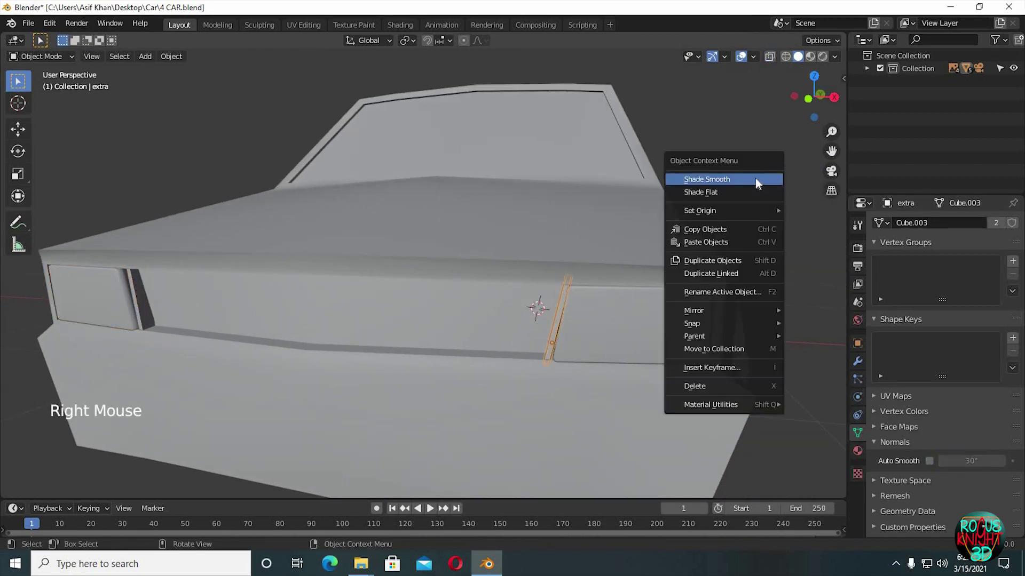
right_click(754, 178)
left_click(931, 462)
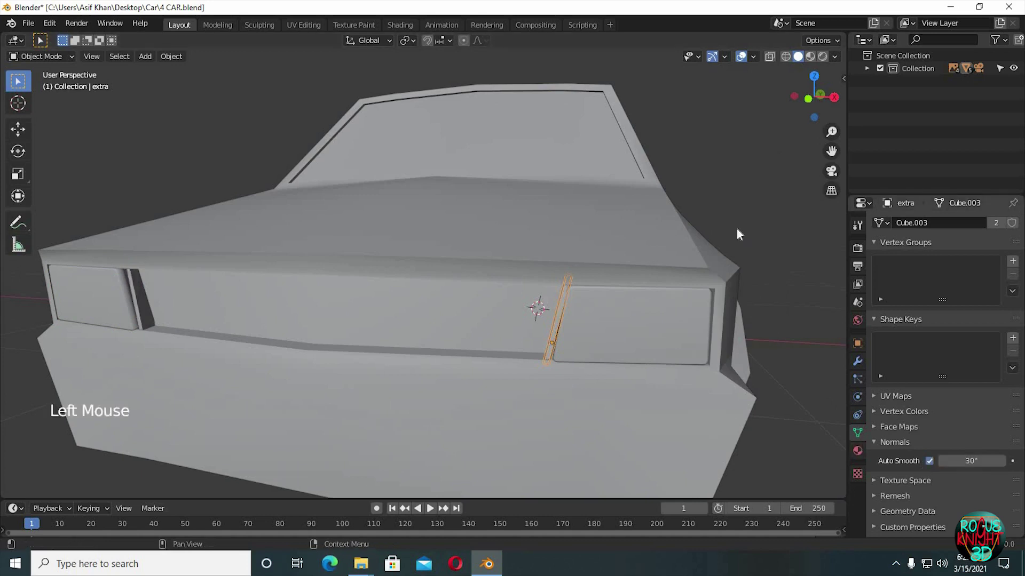
left_click(748, 306)
- Select the Car body and place the 3D cursor at its front
middle_click_drag(748, 306, 481, 350)
scroll(481, 350, "up", 2)
left_click(363, 319, "shift")
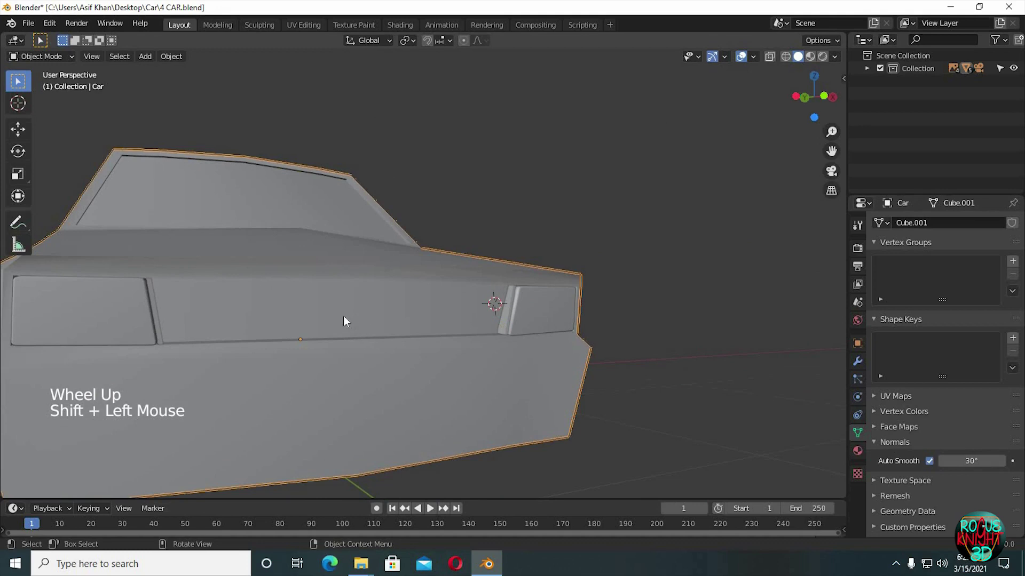
right_click(341, 313, "shift")
middle_click_drag(384, 322, 492, 255)
- Add a new cube at the 3D cursor on the car's front
key("shift+a")
mouse_move(487, 257)
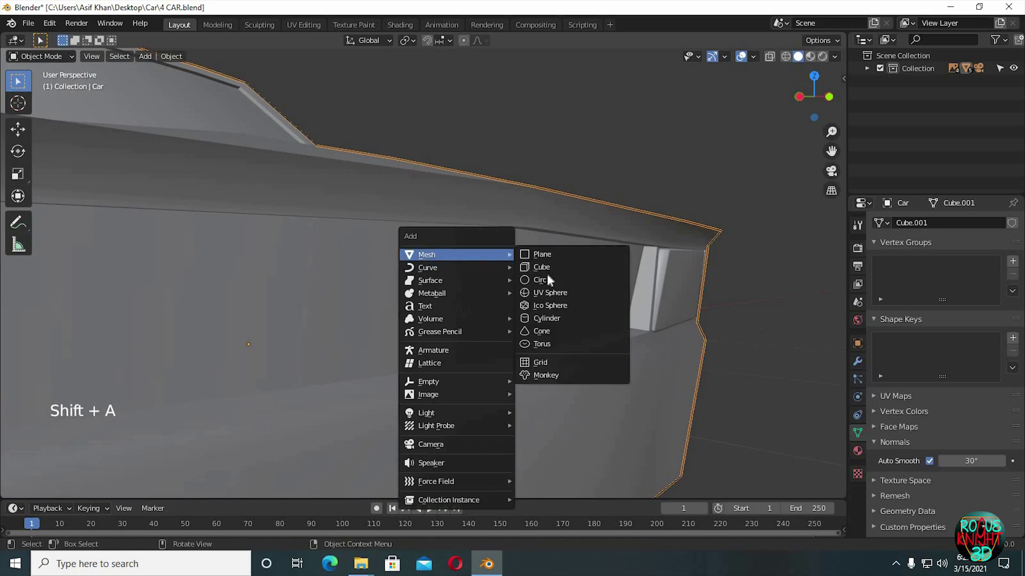
left_click(547, 268)
scroll(553, 316, "down", 16)
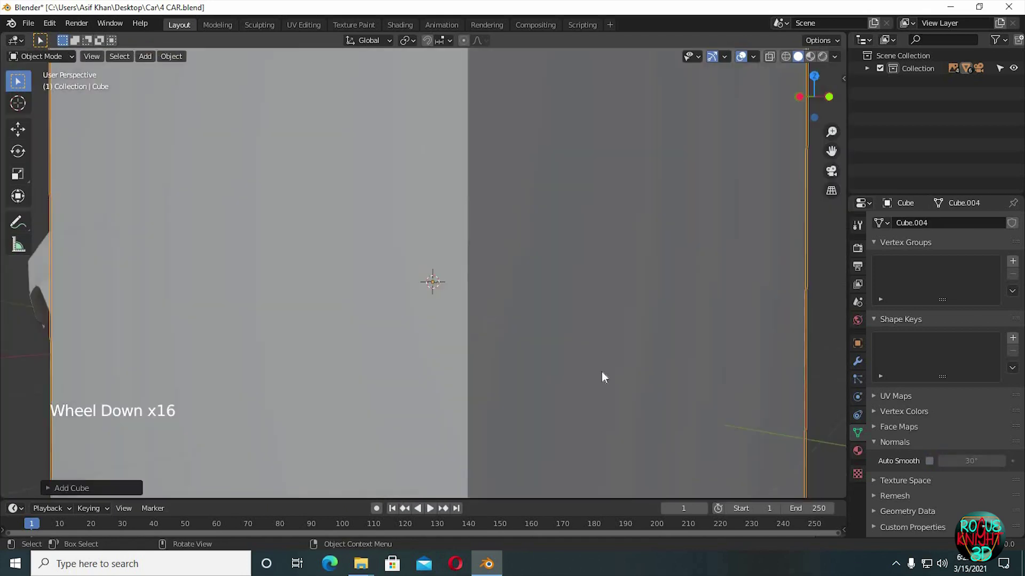
scroll(602, 375, "down", 6)
- Scale the new cube down to a small size and view it from the front
key("s")
left_click(455, 308)
scroll(455, 308, "up", 14)
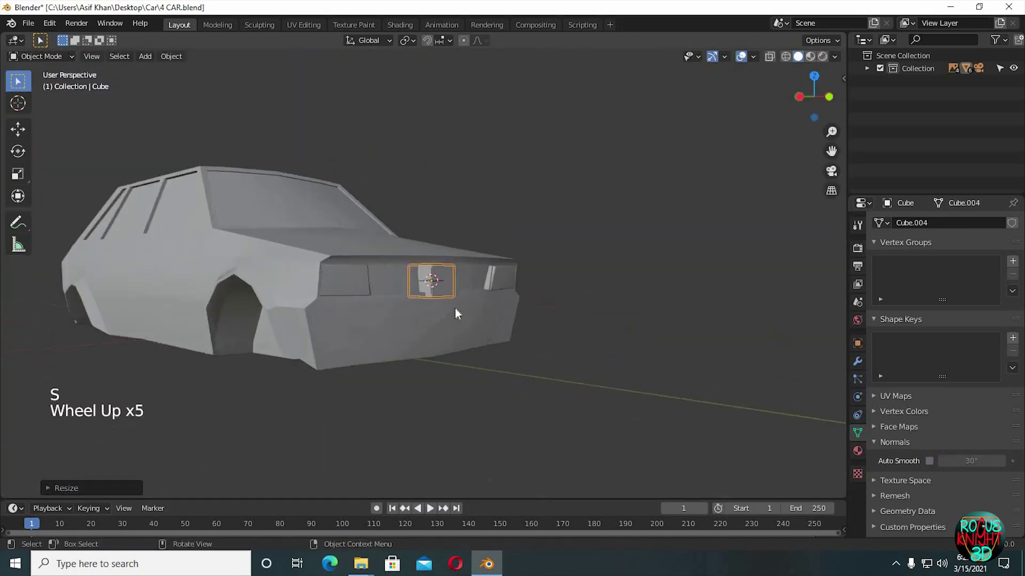
key("s")
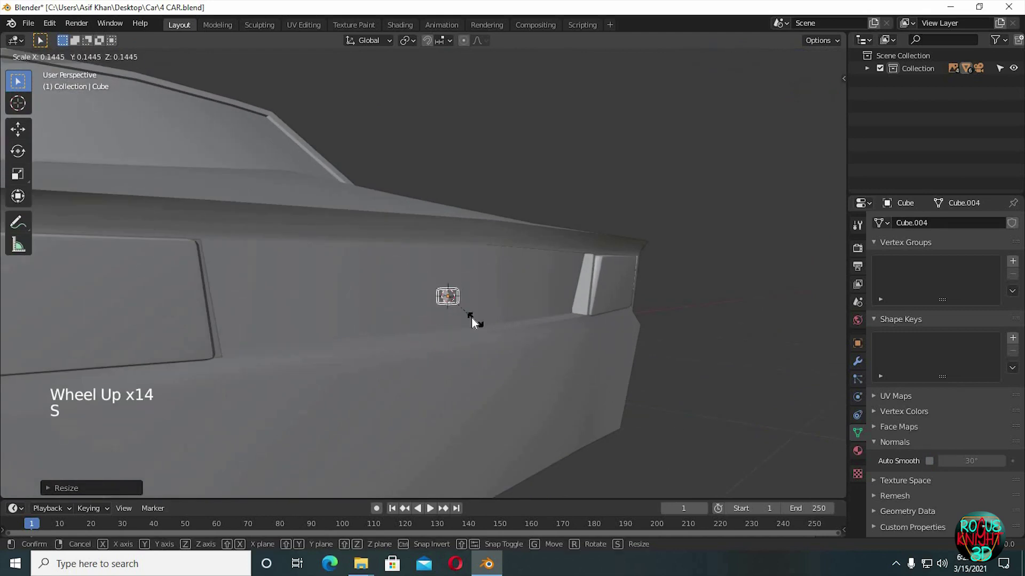
left_click(471, 318)
middle_click_drag(468, 344, 485, 351)
scroll(486, 351, "up", 2)
key("s")
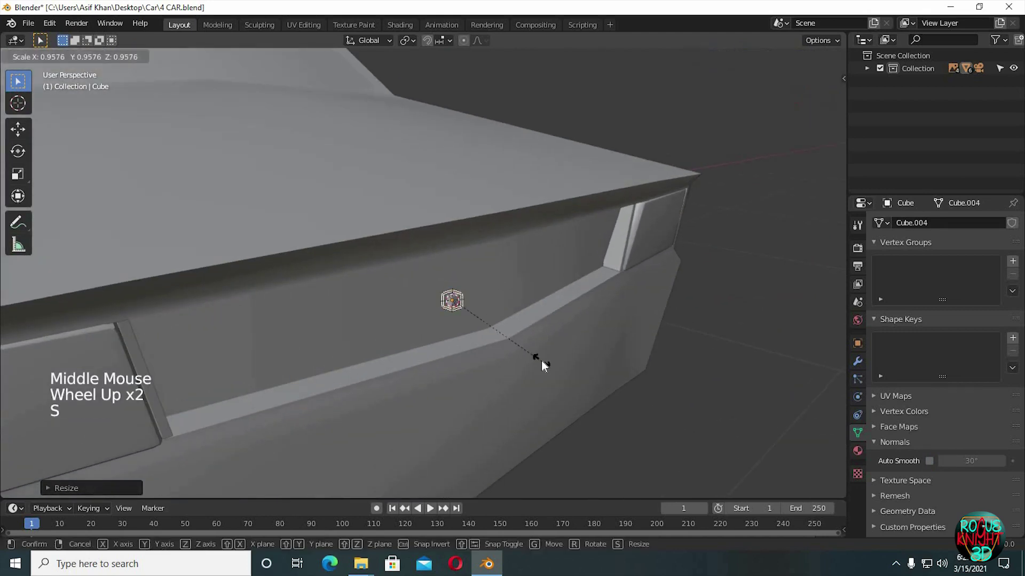
left_click(541, 360)
key("KP_1")
scroll(542, 366, "down", 4)
scroll(542, 366, "up", 2)
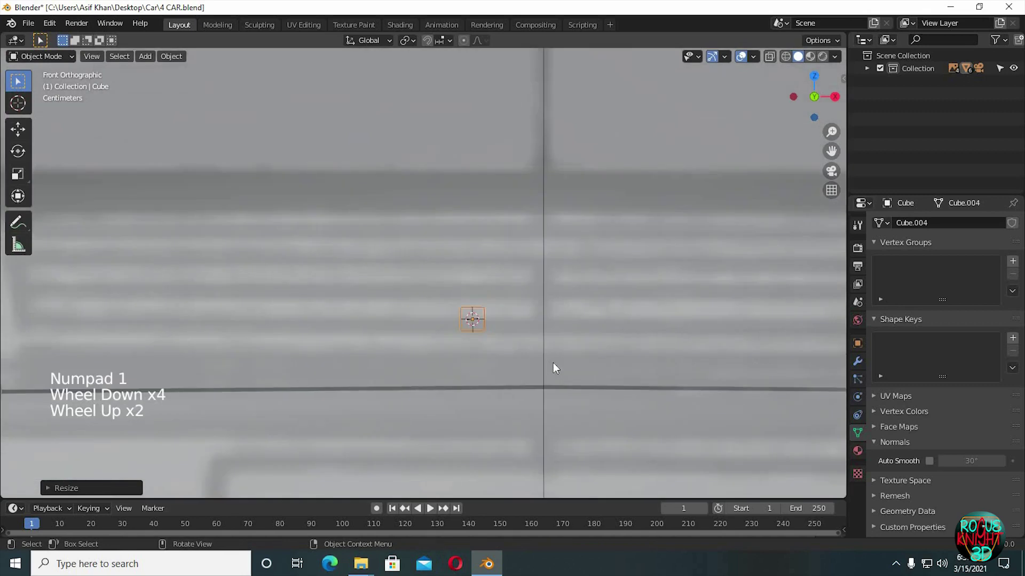
- Raise the cube along Z and thin its depth along Y
key("g")
key("z")
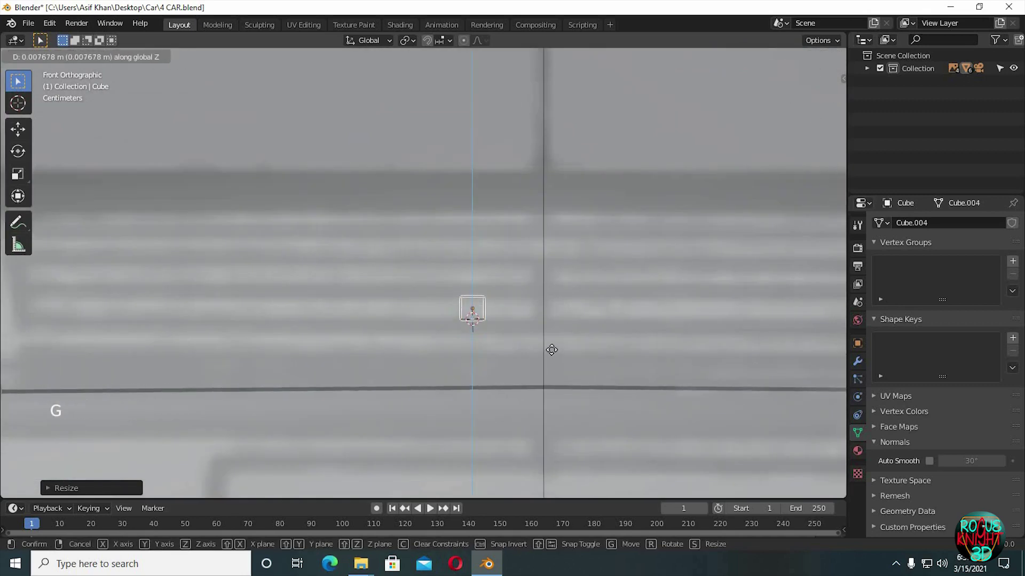
left_click(551, 353)
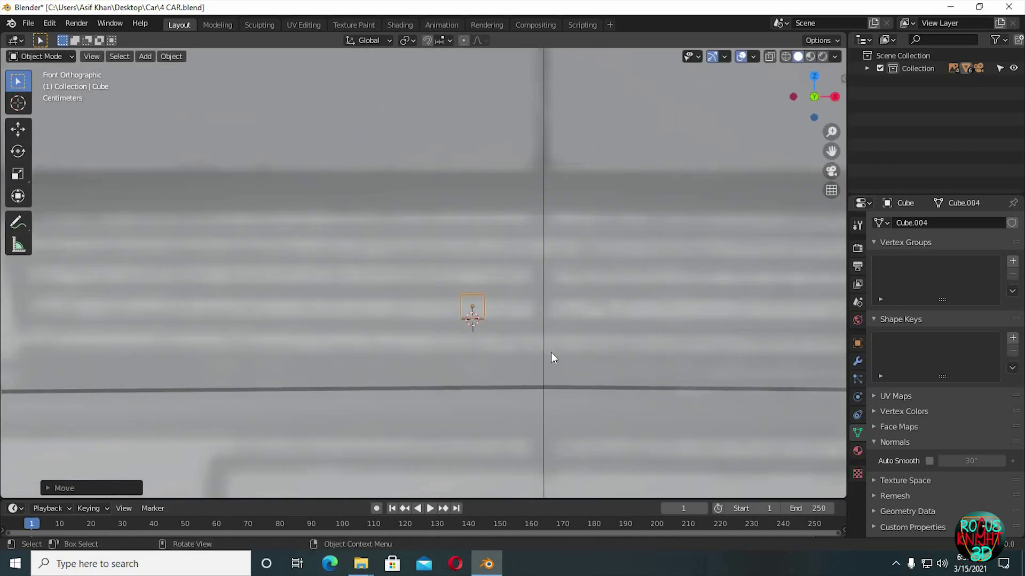
middle_click_drag(552, 352, 613, 368)
scroll(612, 368, "up", 2)
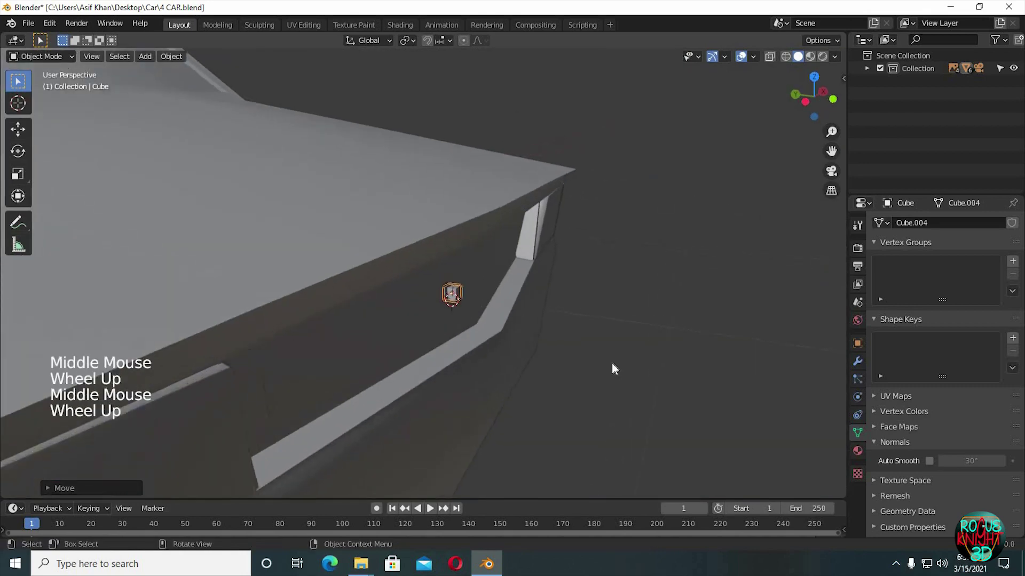
scroll(613, 368, "up", 10)
key("s")
key("y")
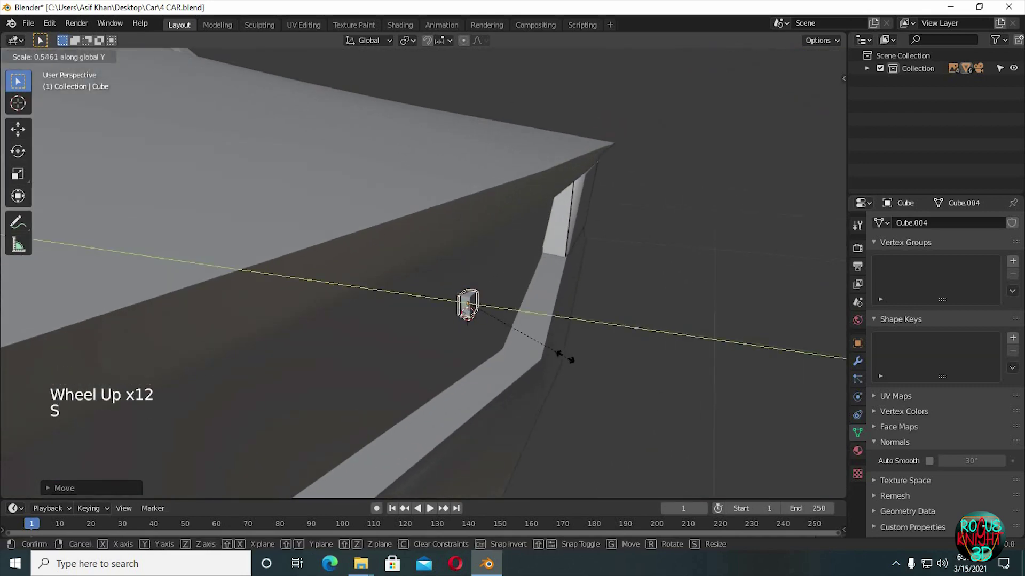
left_click(563, 363)
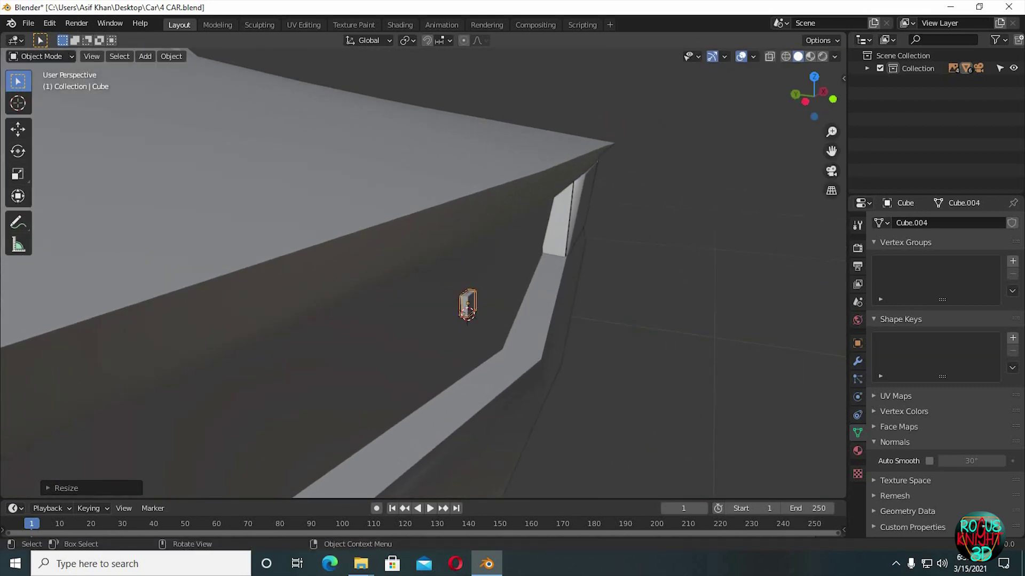
- Tilt the cube by rotating it around the X axis
key("r")
key("x")
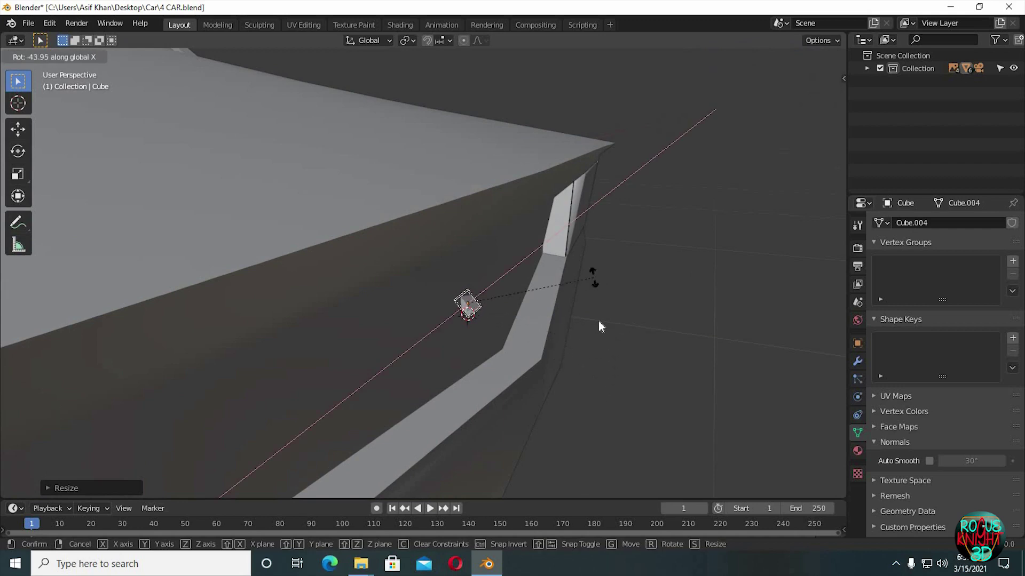
left_click(599, 325)
mouse_move(598, 324)
middle_mouse_down()
mouse_move(462, 327)
mouse_move(579, 283)
mouse_move(597, 308)
middle_mouse_up()
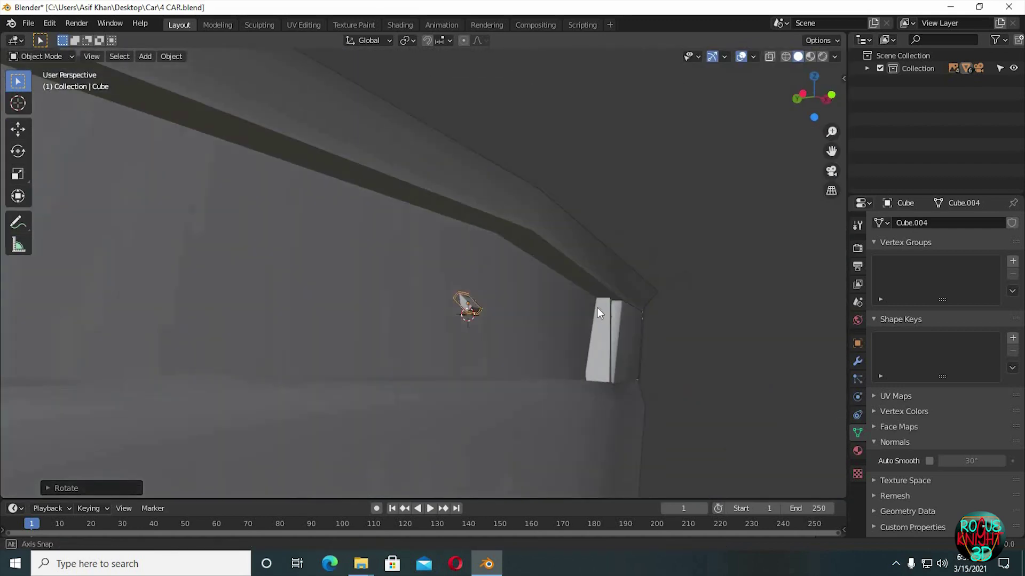
- Flatten the cube along Z into a low bar
key("s")
key("x")
right_click(554, 314)
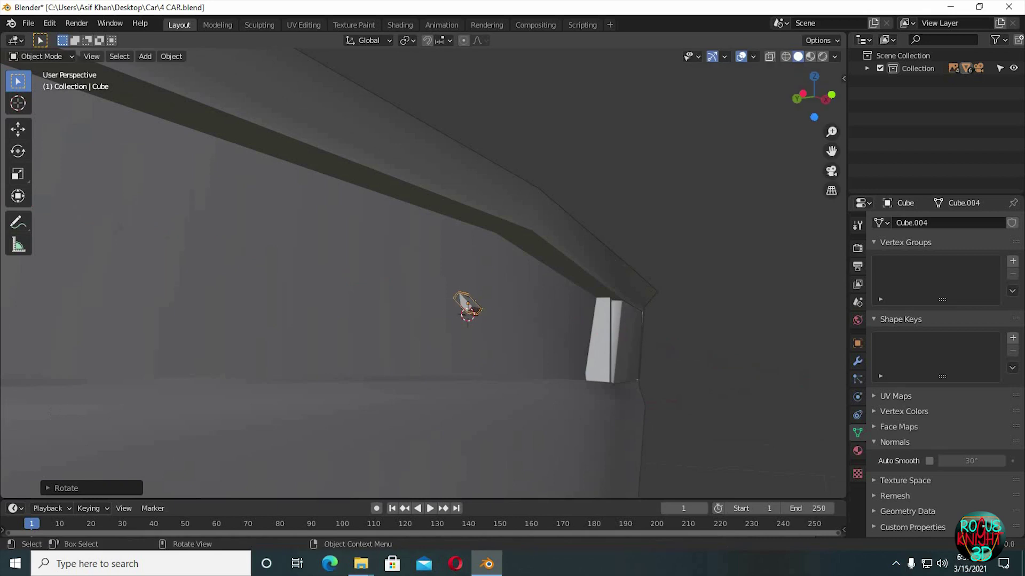
key("s")
key("y")
right_click(564, 344)
middle_click_drag(570, 337, 550, 176, "ctrl")
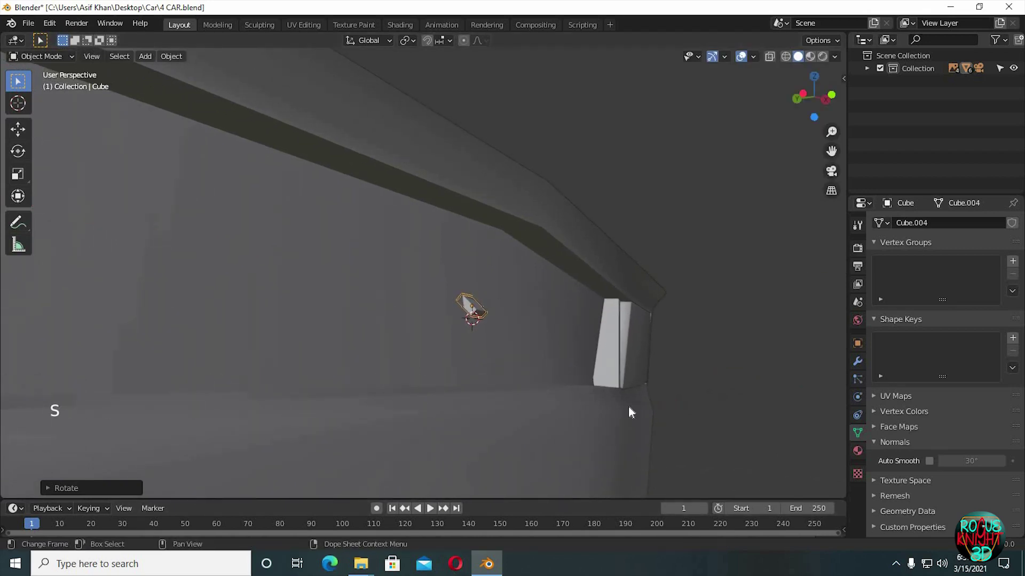
key("s")
key("z")
left_click(549, 398)
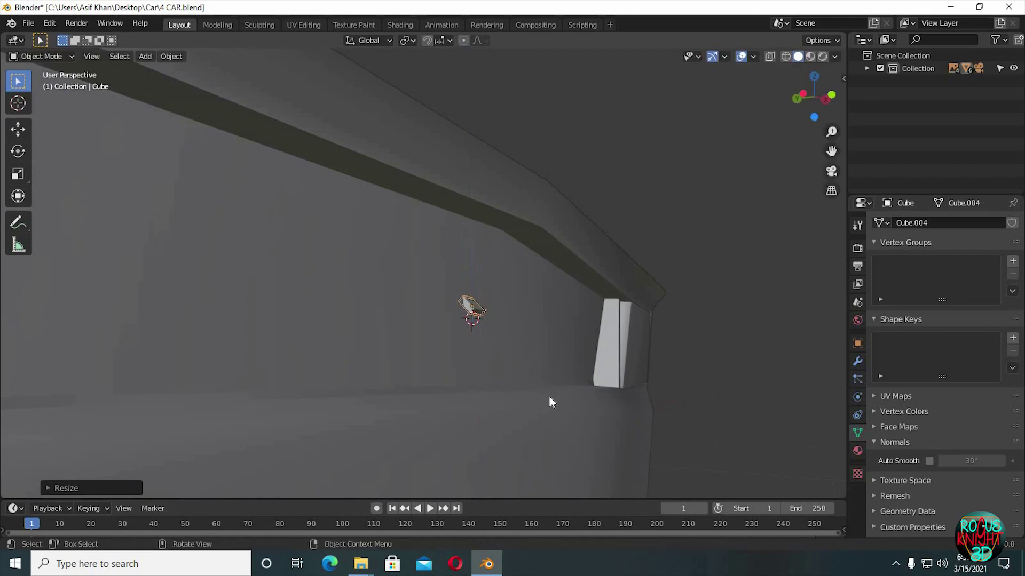
middle_click_drag(550, 398, 483, 409)
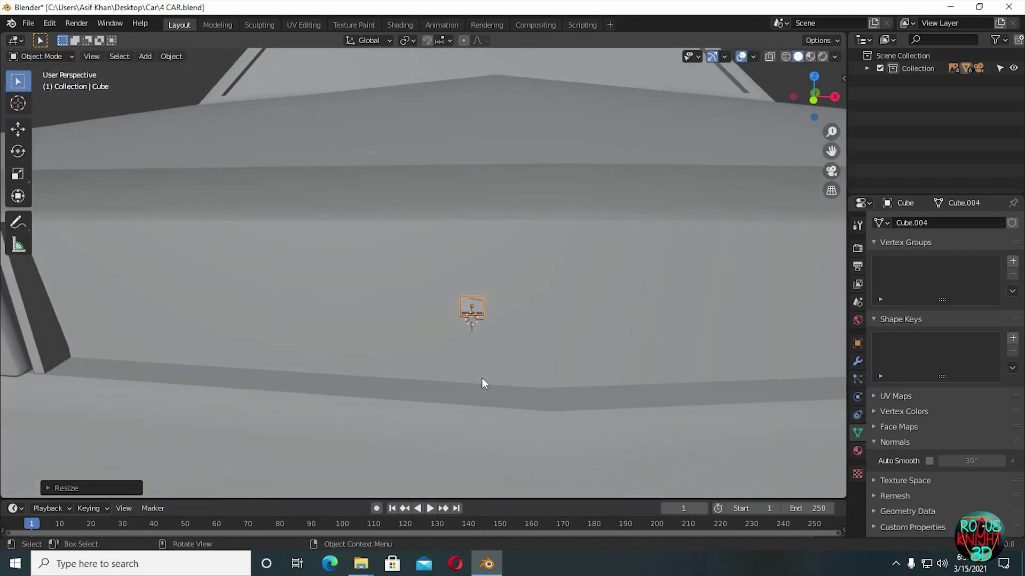
- Stretch the bar lengthwise along one axis into a long strip
key("s")
key("y")
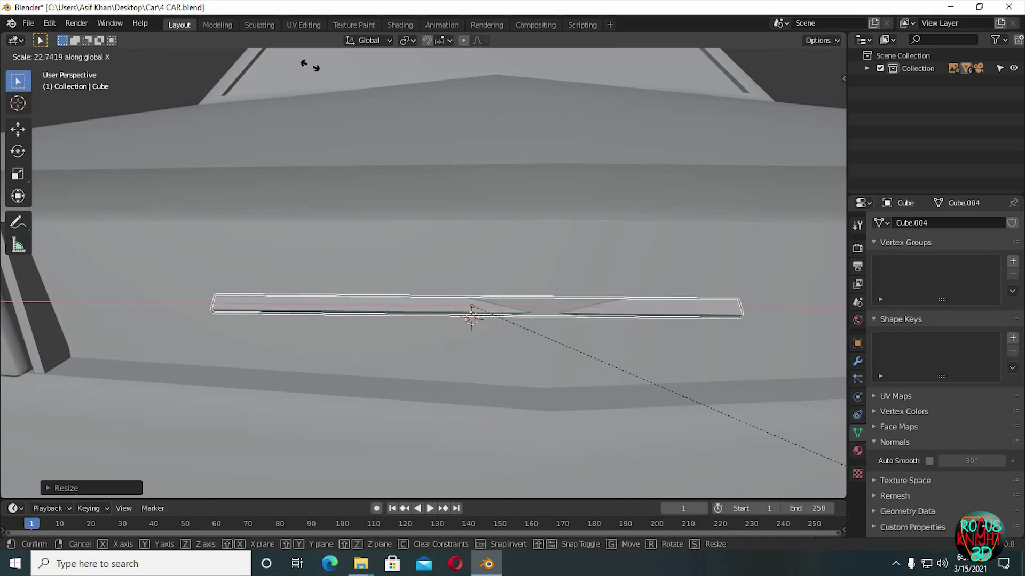
left_click(126, 309)
scroll(309, 373, "down", 8)
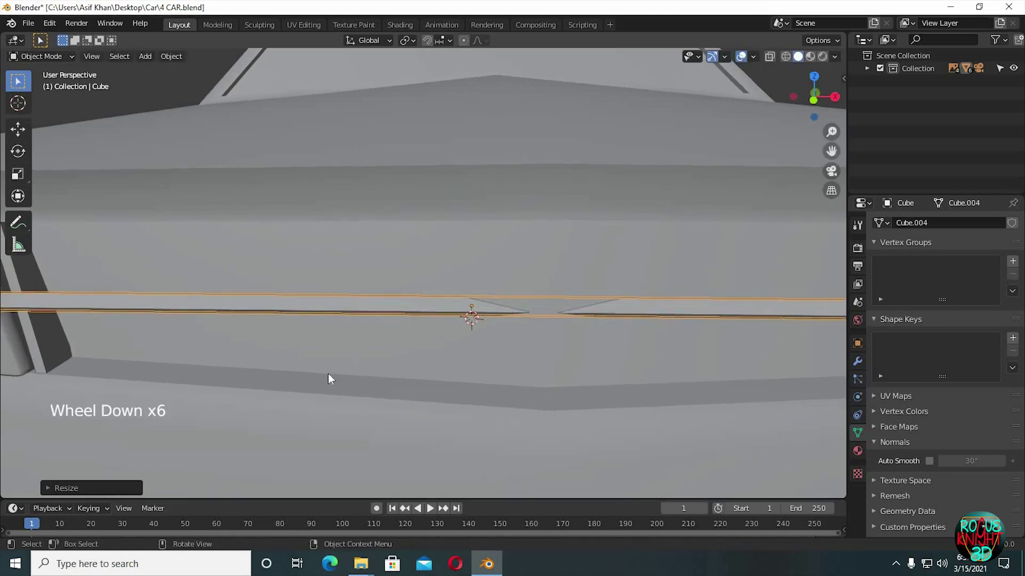
left_click(332, 374)
scroll(331, 374, "down", 2)
scroll(331, 372, "down", 20)
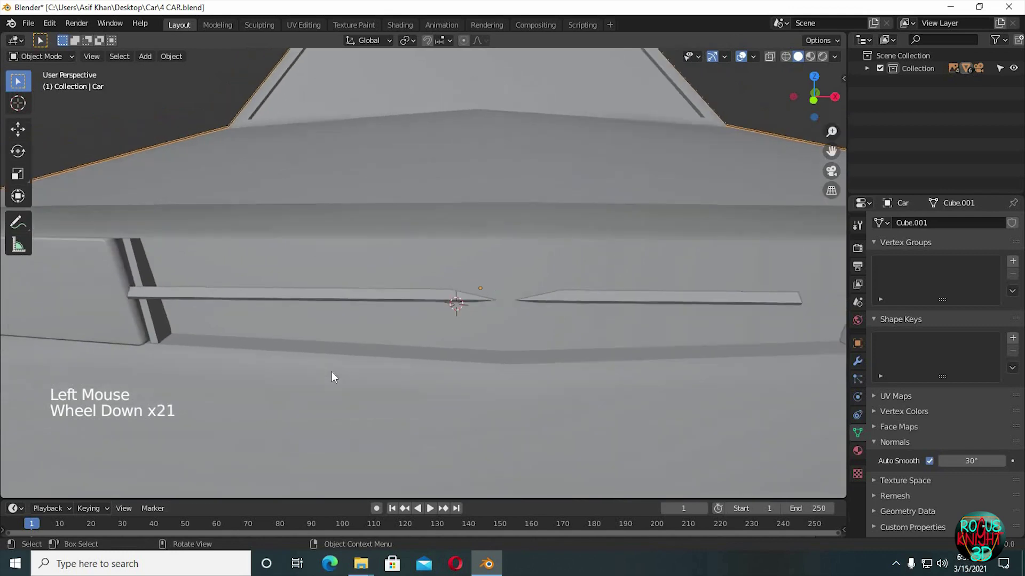
scroll(445, 376, "up", 3)
- Frame the car's front in Numpad 1 front view, cancelling an accidental car move
middle_click_drag(445, 376, 569, 401)
key("KP_1")
scroll(571, 401, "down", 9)
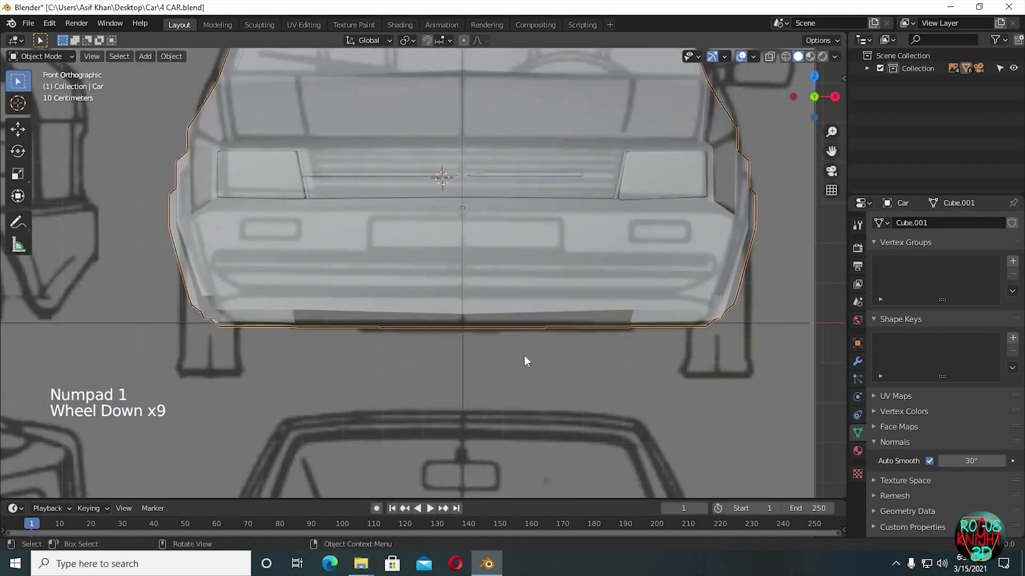
middle_click_drag(524, 355, 517, 168, "shift")
scroll(440, 201, "up", 6)
scroll(514, 185, "down", 3, "ctrl")
scroll(508, 190, "down", 2)
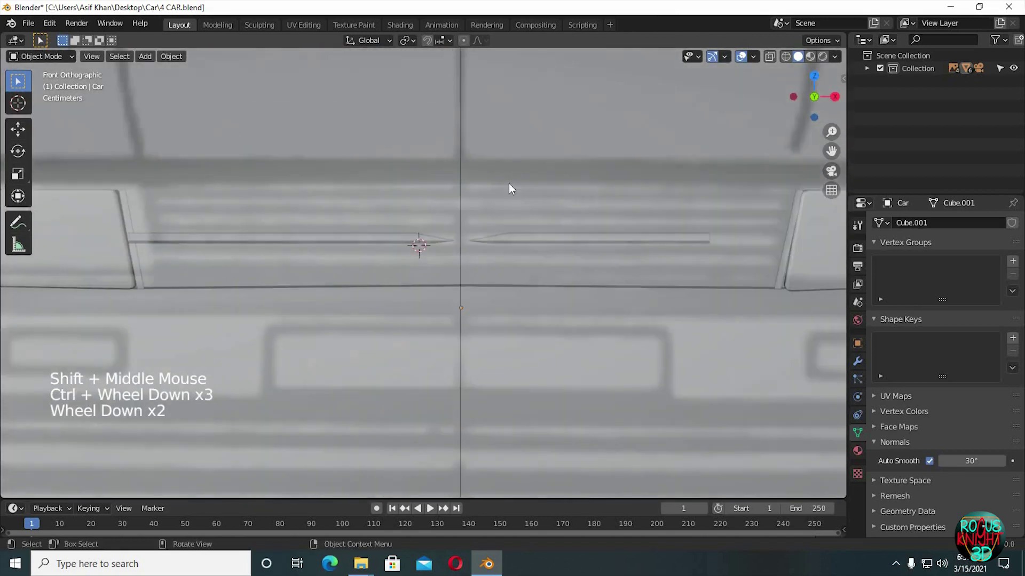
key("g")
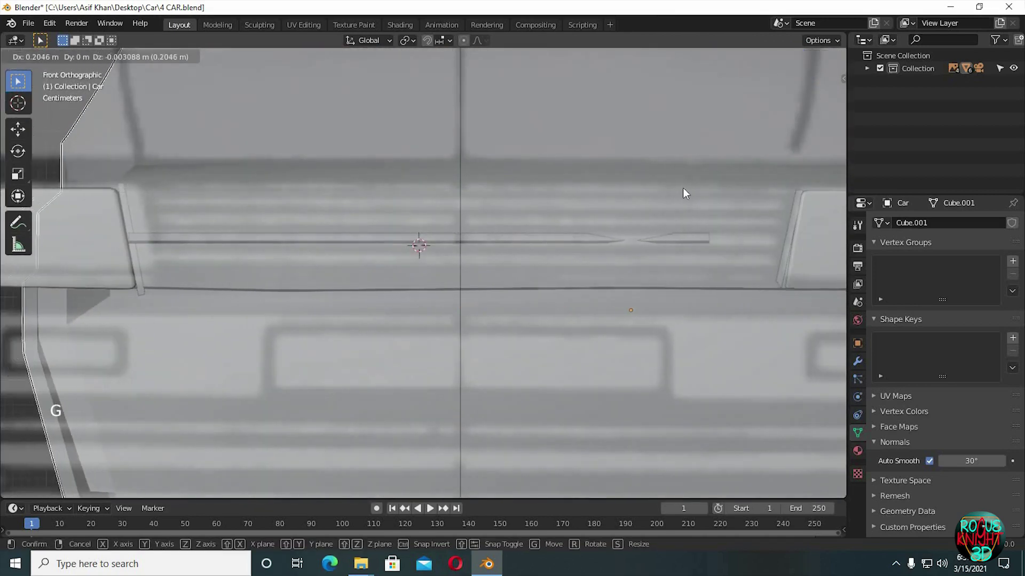
key("Escape")
- Place the bar low in the grille and widen it along X to span the headlights
left_click(539, 239)
key("g")
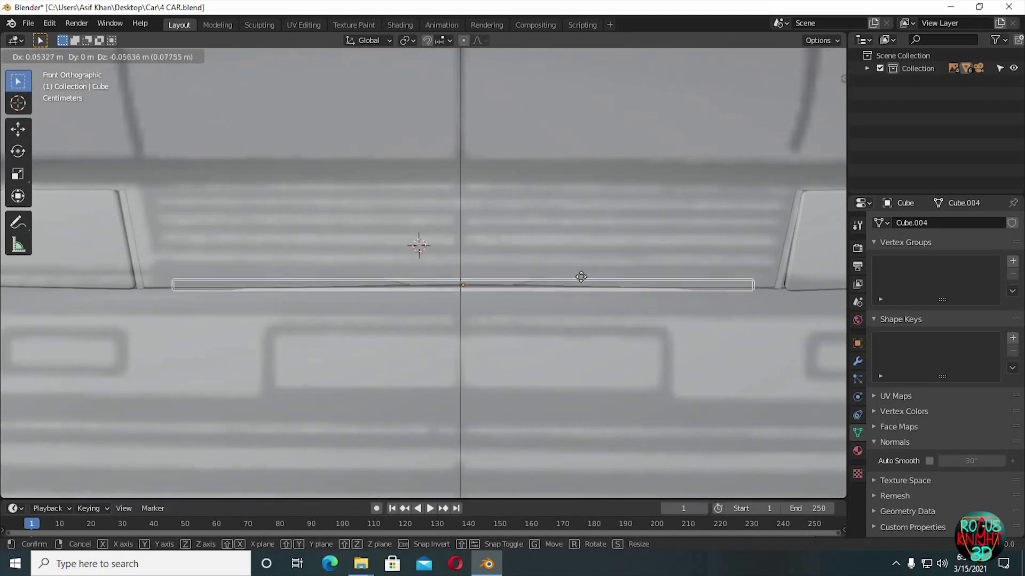
left_click(581, 277)
key("s")
key("x")
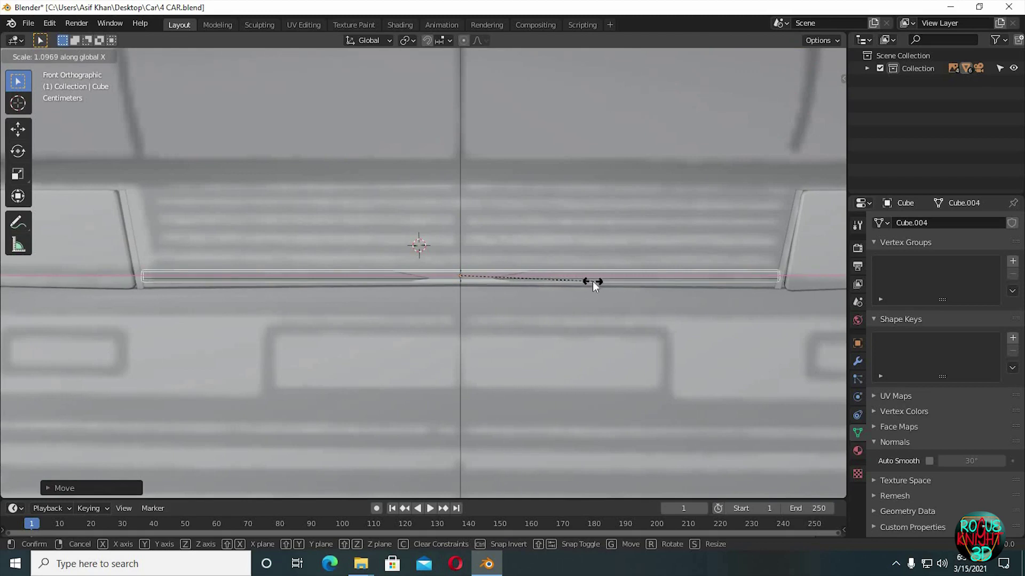
left_click(593, 280)
- Slide the bar along X to centre it in the grille opening
key("g")
key("x")
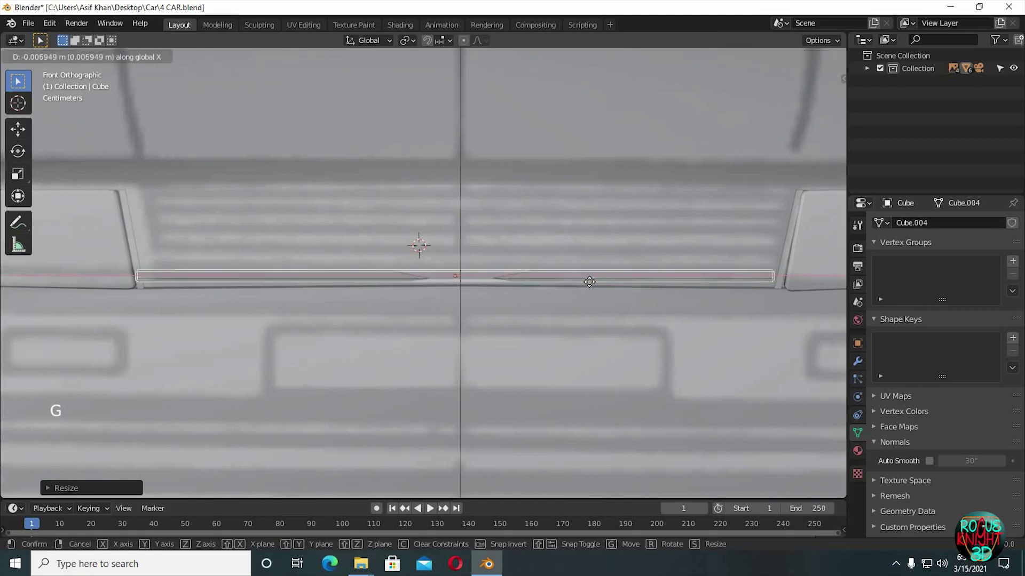
left_click(587, 281)
middle_click_drag(588, 282, 561, 238)
scroll(622, 304, "down", 3)
scroll(578, 296, "up", 10)
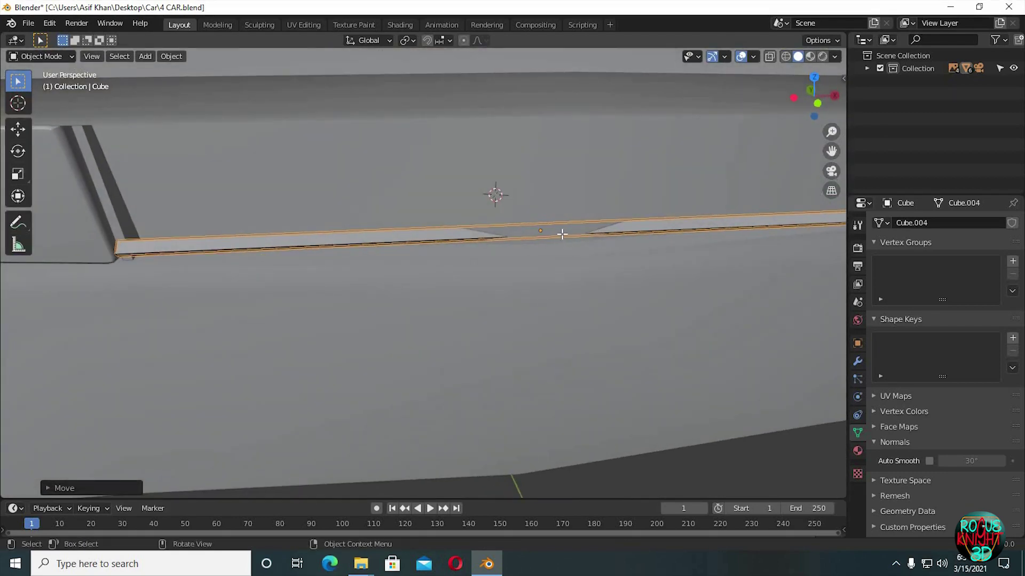
- Add a centred loop cut across the grille bar in Edit Mode
key("Tab")
key("ctrl+r")
left_click(561, 232)
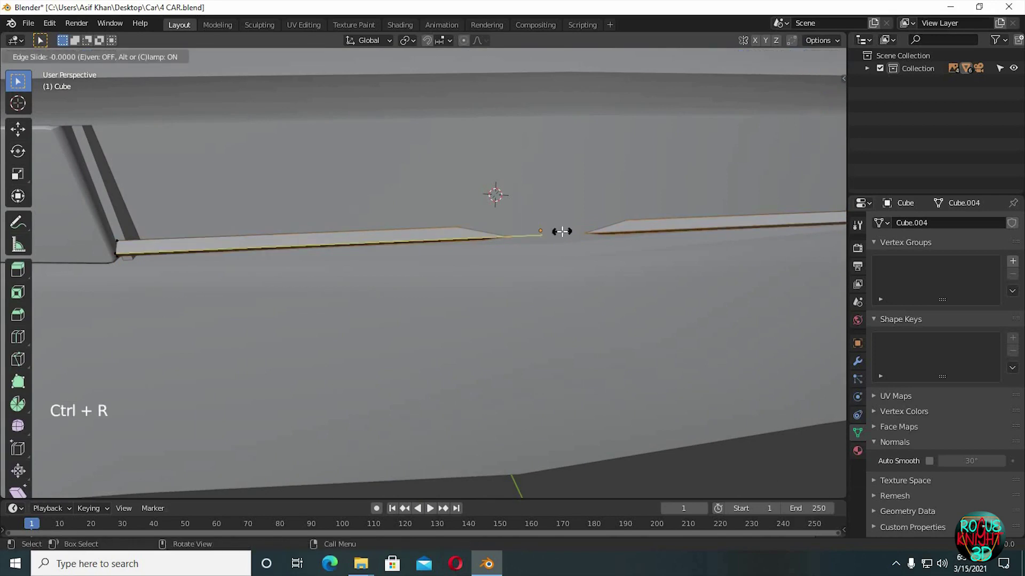
right_click(564, 243)
left_click(577, 199)
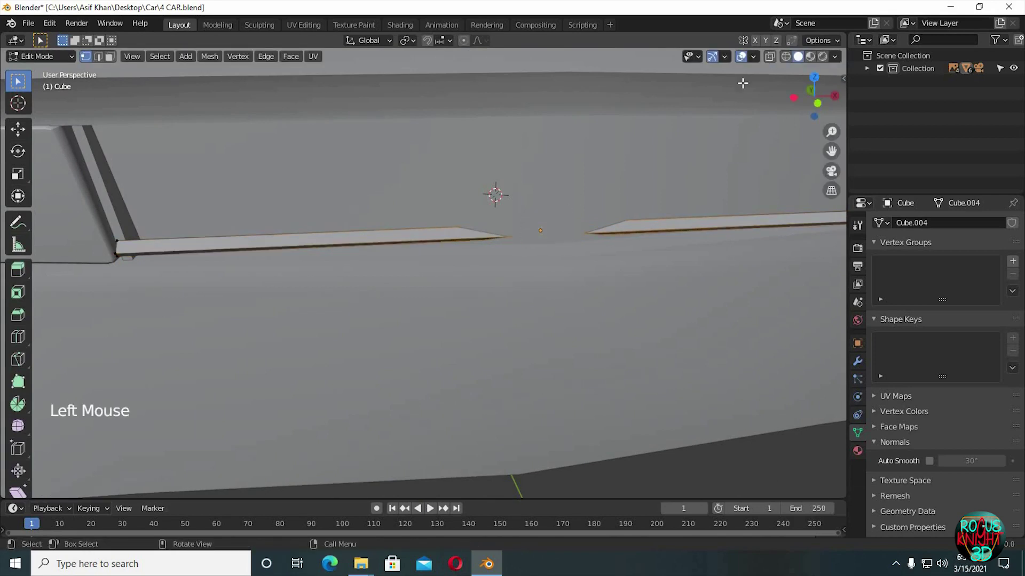
- Select the middle edge loop and push it back along Y to follow the bodywork
left_click(769, 56)
left_click_drag(532, 262, 561, 194)
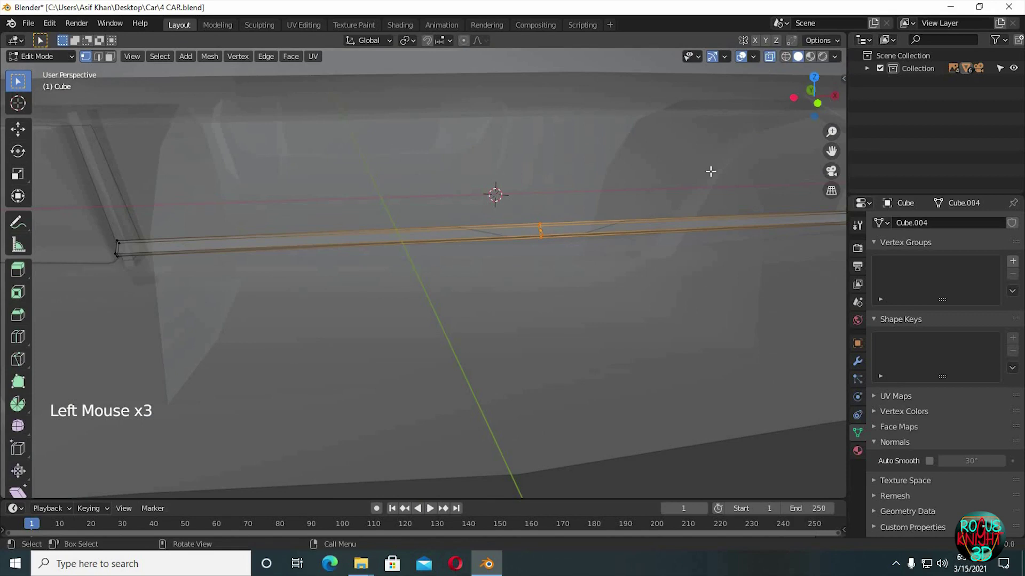
left_click(769, 56)
middle_click_drag(675, 227, 691, 242)
key("g")
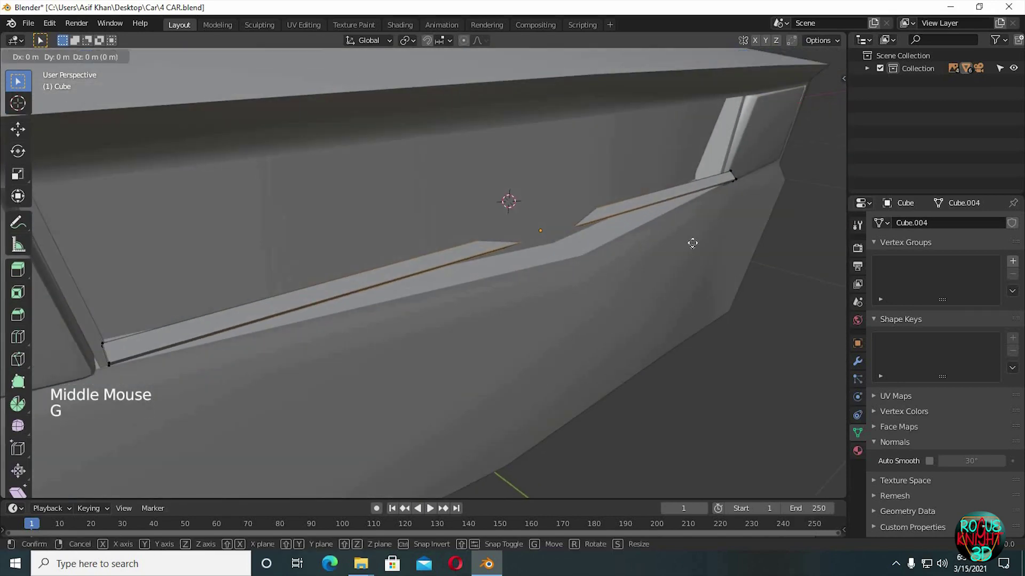
key("y")
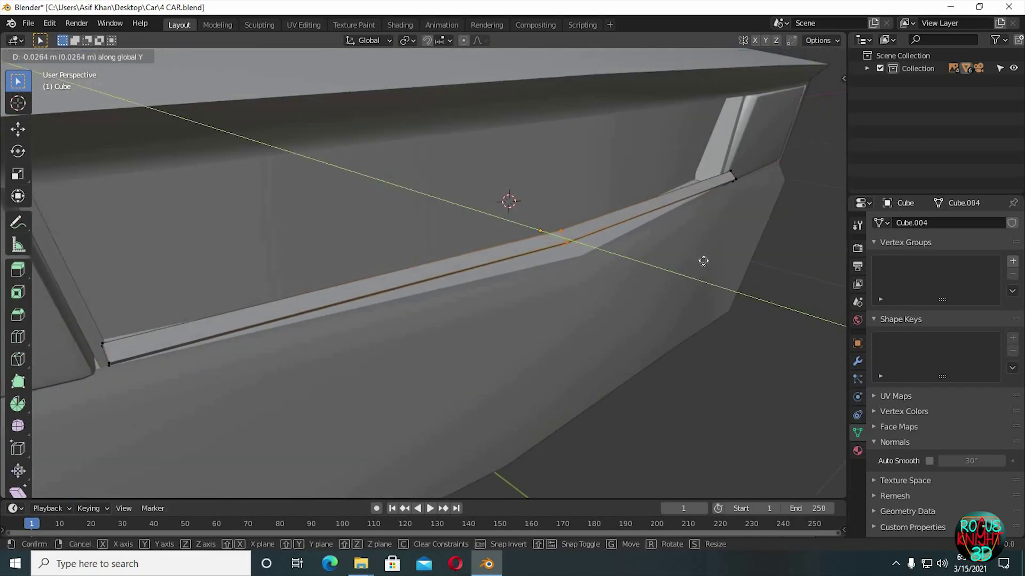
left_click(695, 277)
- Move the bar's left-end vertices back along Y to sit against the bodywork
middle_click_drag(696, 277, 325, 273)
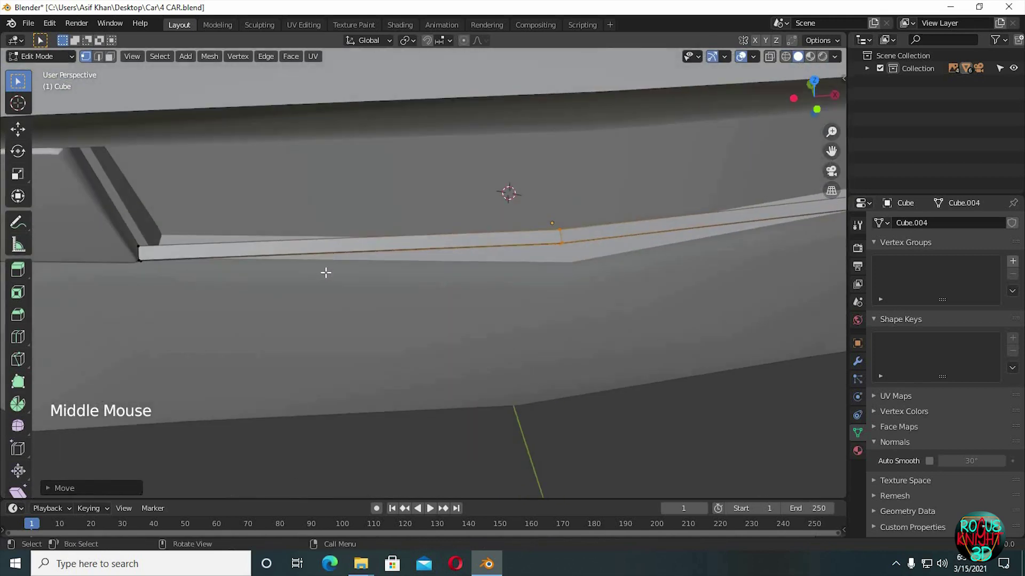
left_click_drag(117, 284, 194, 235)
key("g")
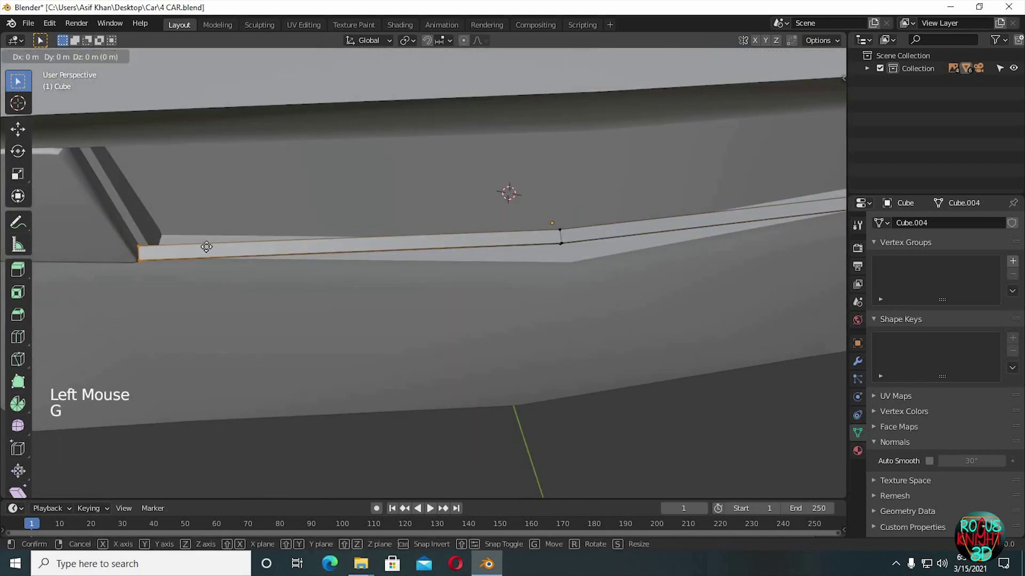
key("y")
left_click(103, 286)
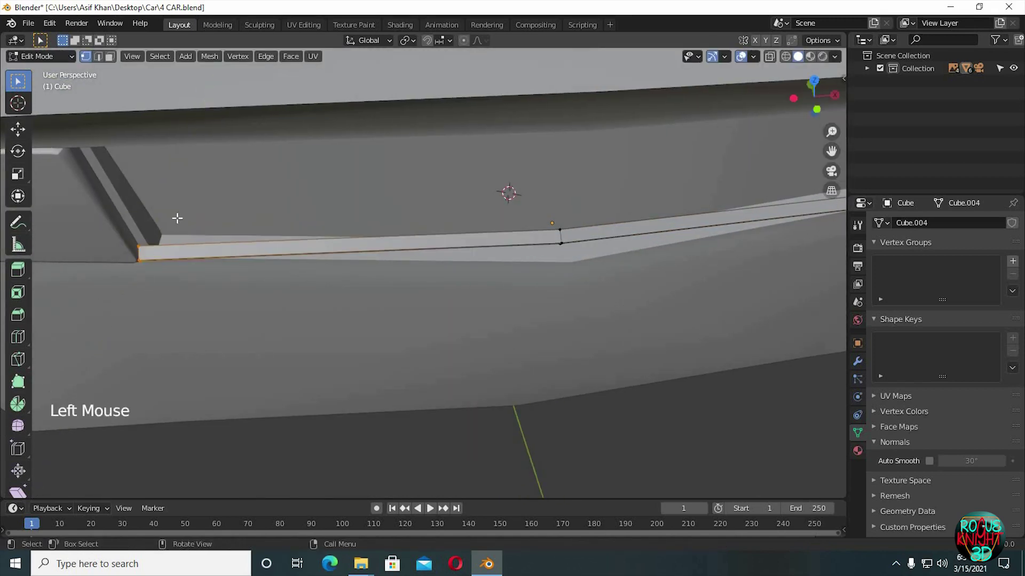
middle_click_drag(177, 218, 779, 66)
key("alt+z")
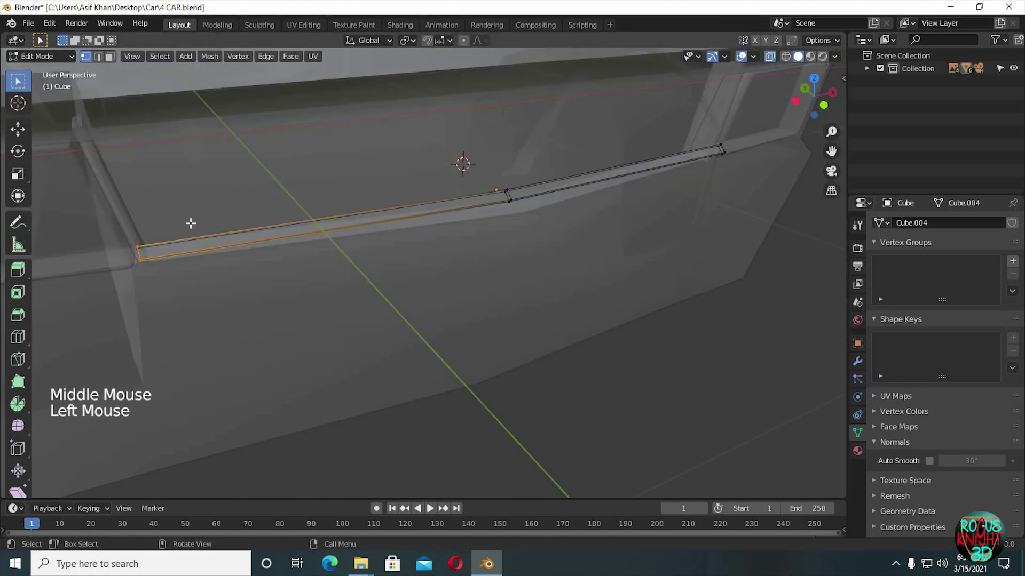
middle_click_drag(179, 250, 181, 247)
key("g")
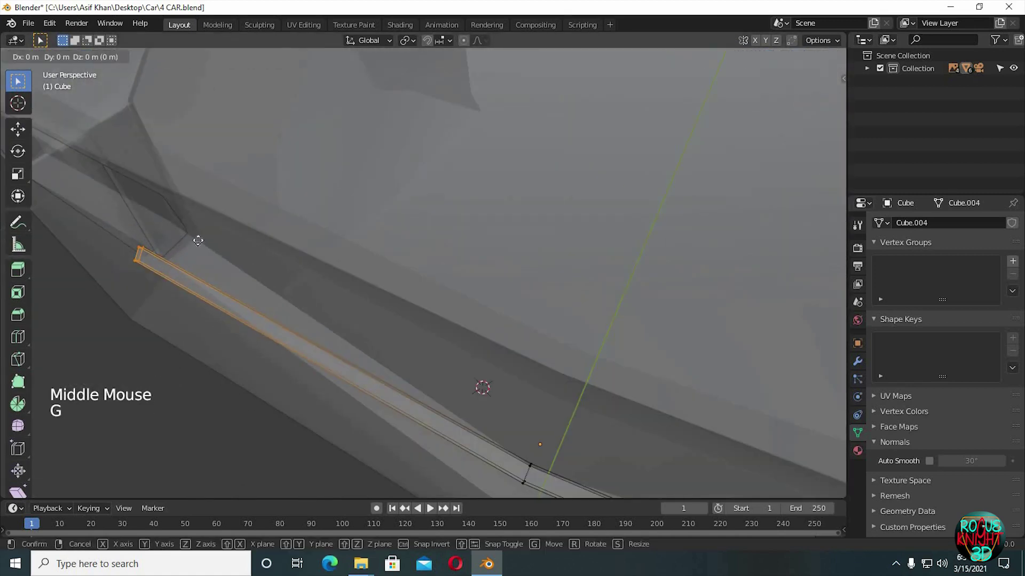
key("y")
left_click(213, 250)
- Reposition the vertices at the bar's right end
middle_click_drag(245, 228, 347, 235)
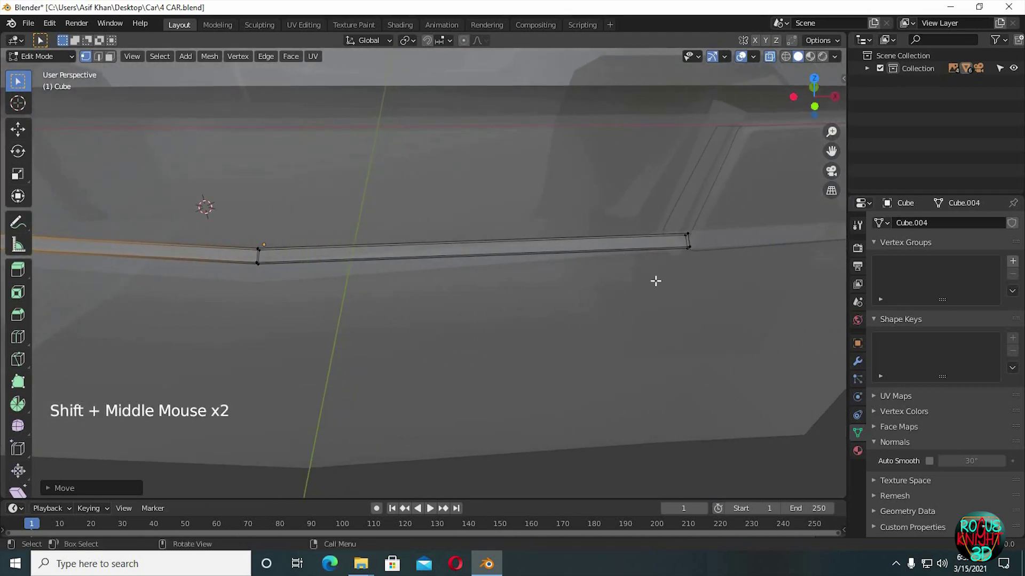
left_click_drag(655, 280, 733, 219)
key("g")
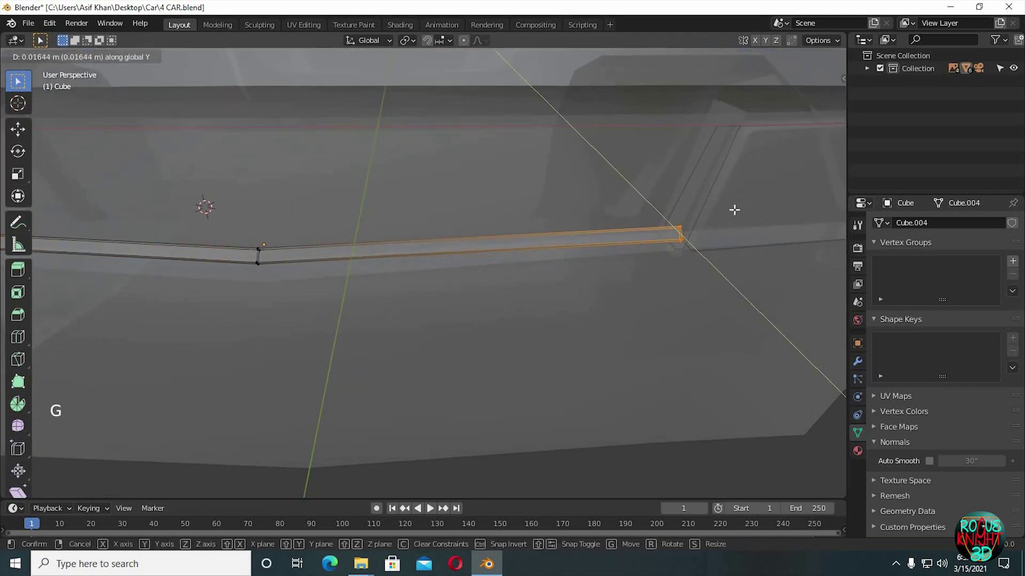
left_click(792, 251)
middle_click_drag(791, 251, 670, 267)
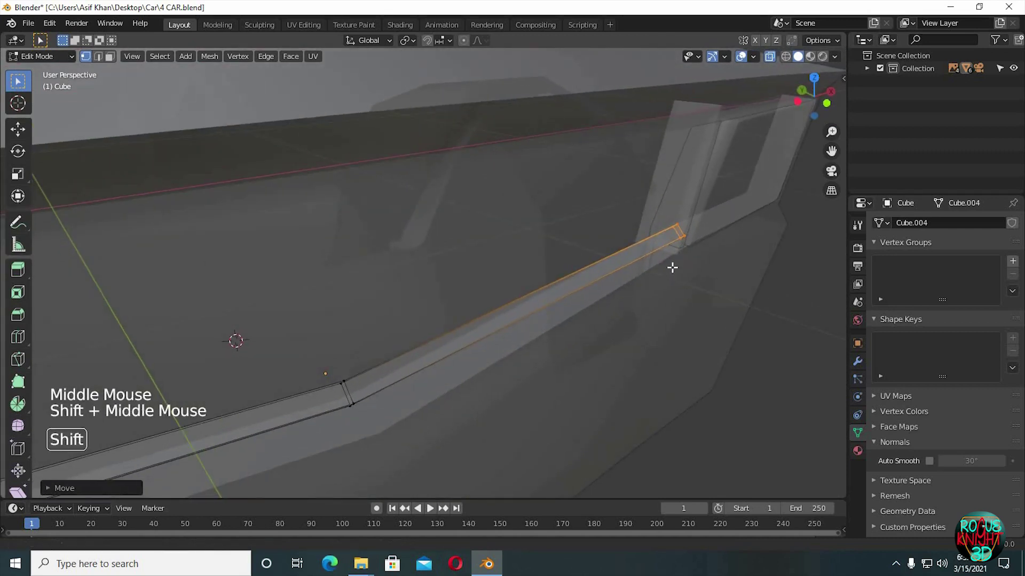
scroll(624, 286, "down", 7)
- Delete the faces of the bar's left half and show its modifier settings
key("Tab")
middle_click_drag(597, 314, 136, 341)
key("Tab")
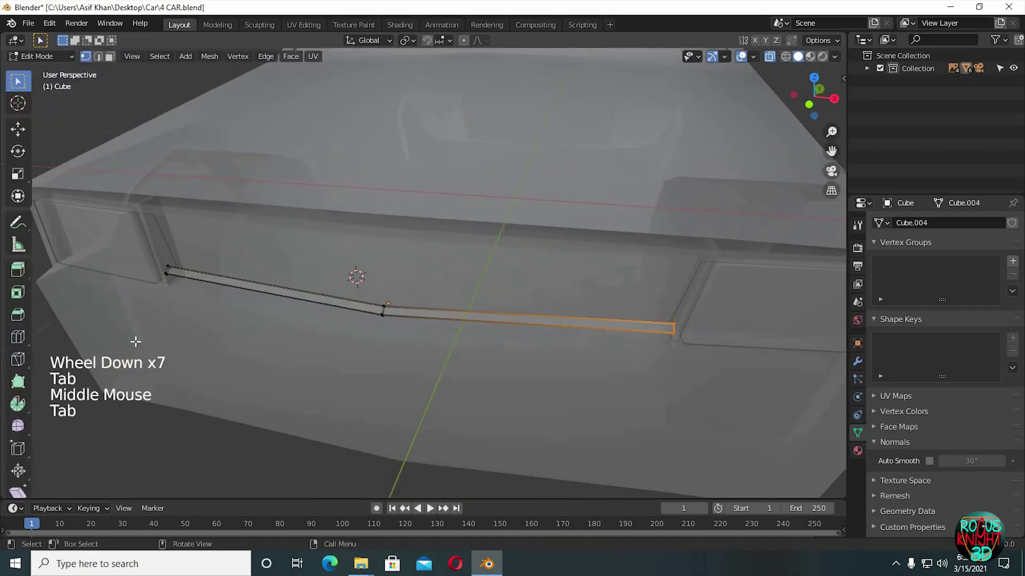
left_click(230, 199)
key("x")
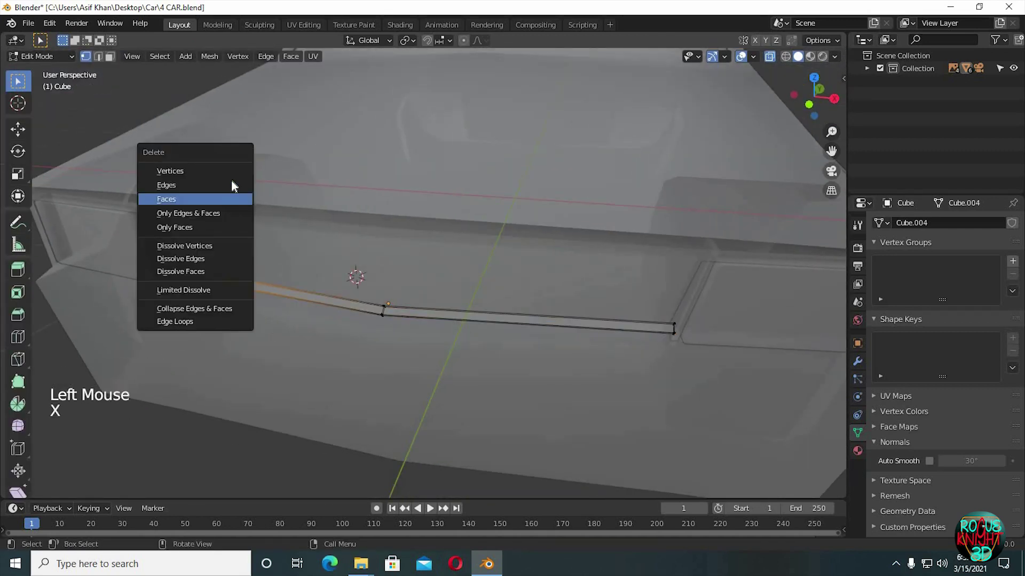
left_click(231, 172)
key("Tab")
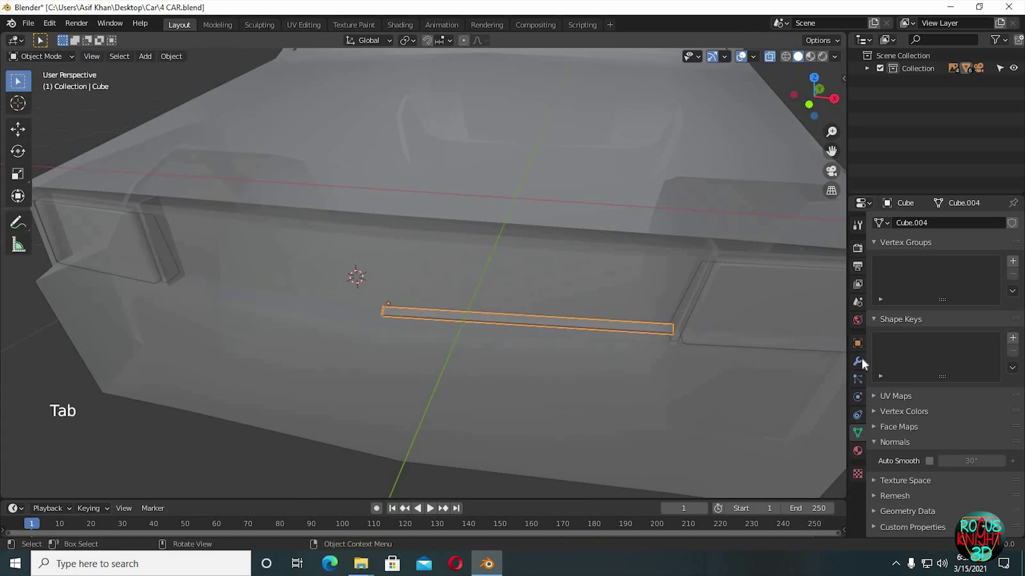
left_click(858, 361)
- Add a Mirror modifier to the grille bar
left_click(895, 224)
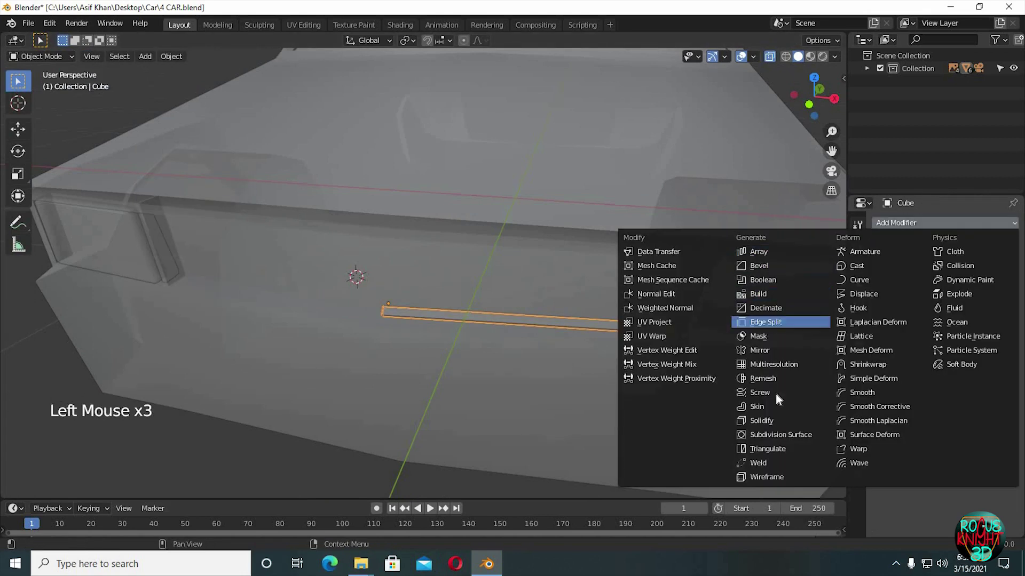
left_click(764, 351)
middle_click_drag(712, 360, 730, 322)
- Push the bar's outer end edge back along Y in Edit Mode
key("Tab")
left_click(635, 287)
key("g")
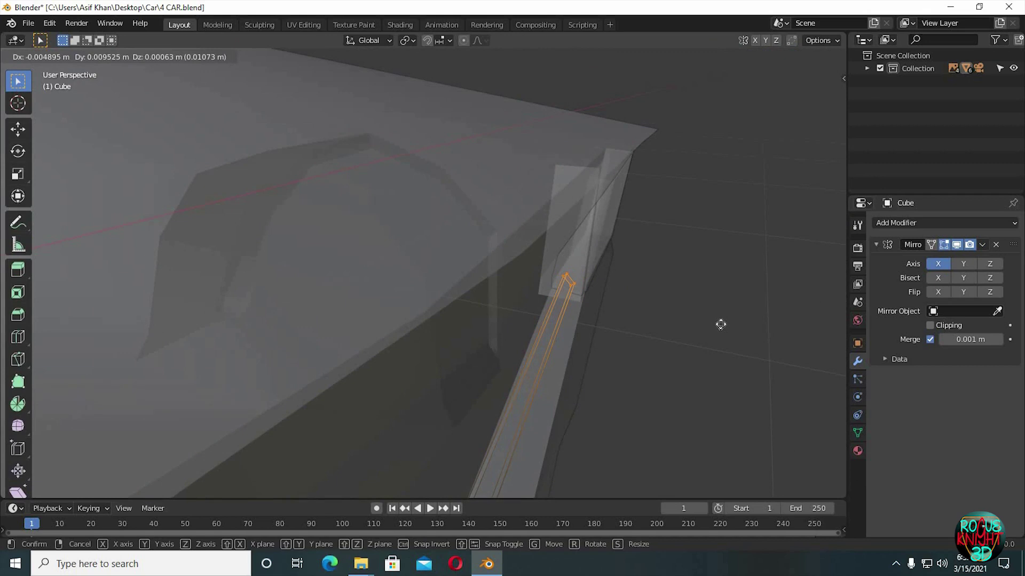
key("y")
left_click(713, 330)
middle_click_drag(712, 329, 671, 249)
- Slide the edge loop of the bar's outer section along X
left_click(762, 90)
left_click(757, 88)
left_click(569, 278, "alt")
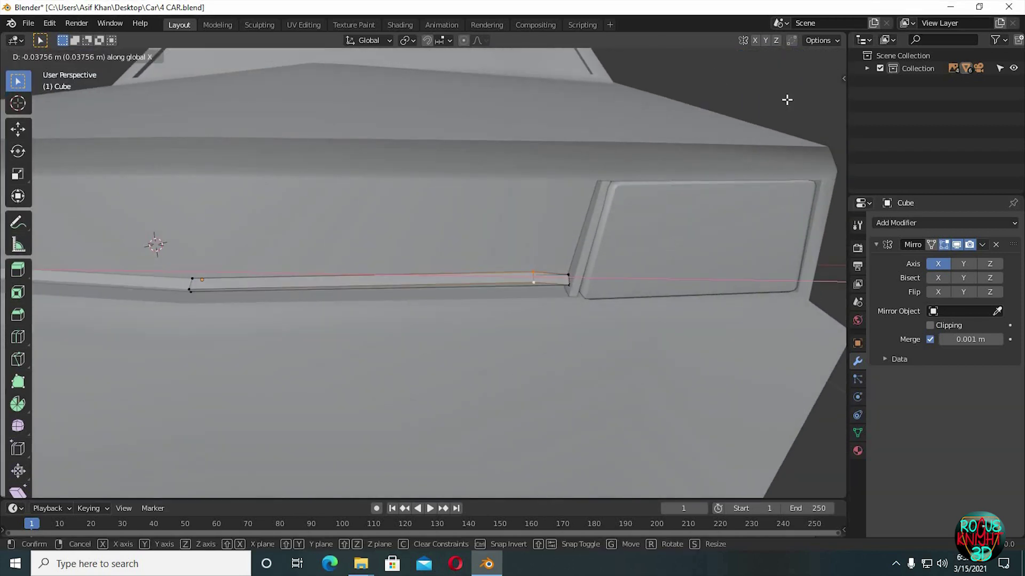
left_click(769, 56)
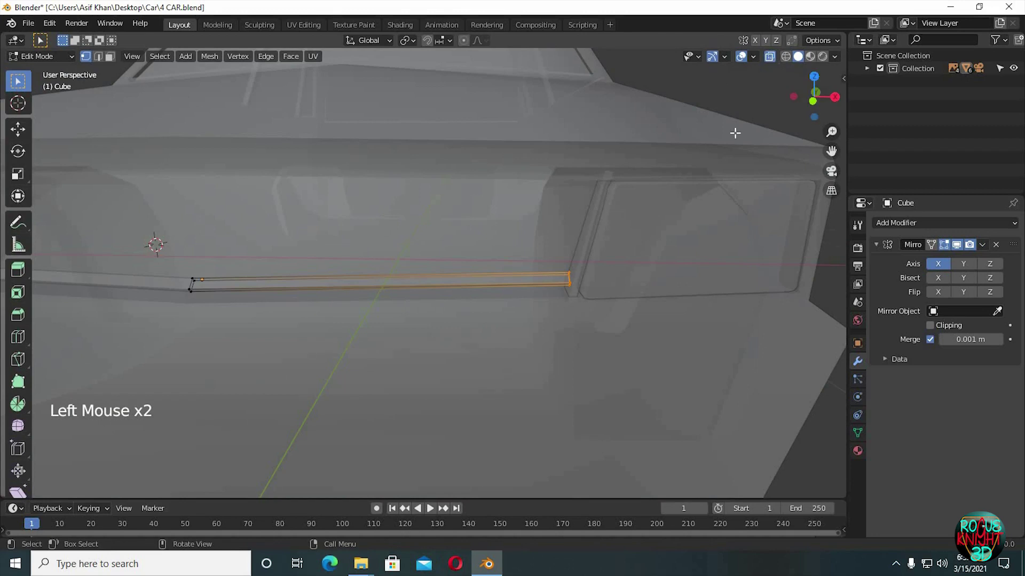
left_click(769, 56)
key("g")
key("x")
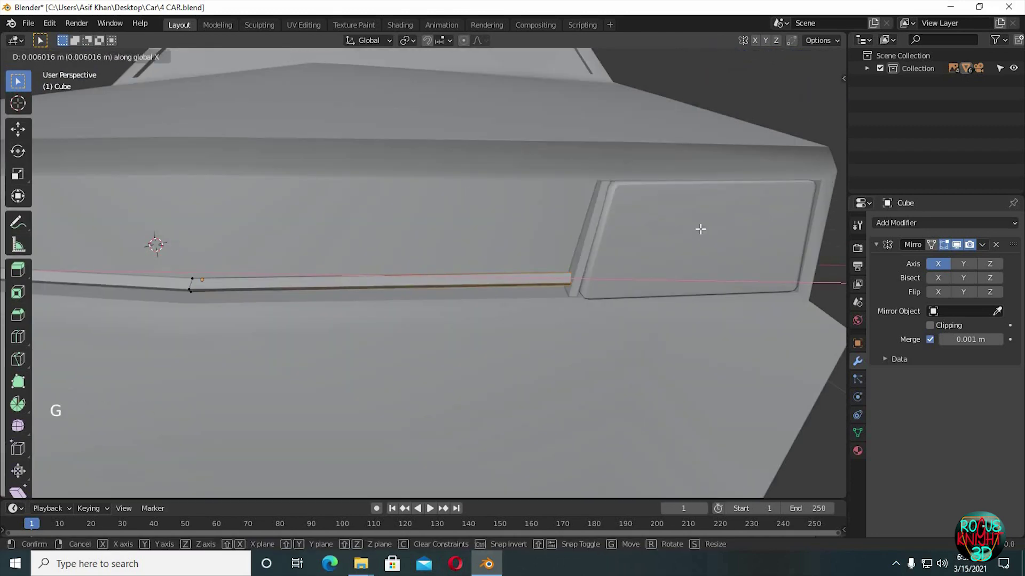
left_click(700, 229)
middle_click_drag(575, 303, 415, 373, "ctrl")
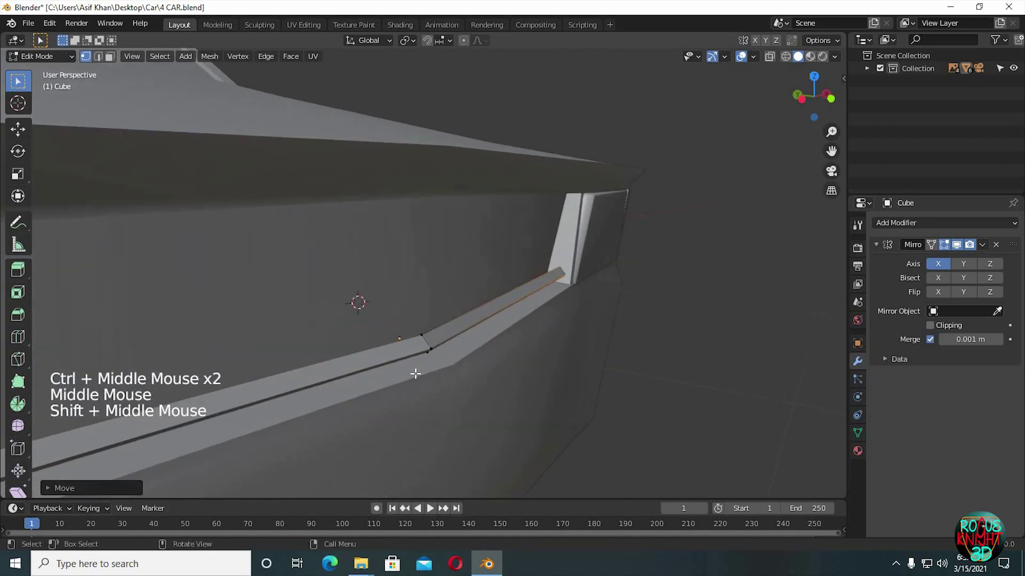
- Turn on Clipping in the Mirror modifier so the centre stays joined
left_click(457, 308)
middle_click_drag(494, 286, 535, 286)
key("g")
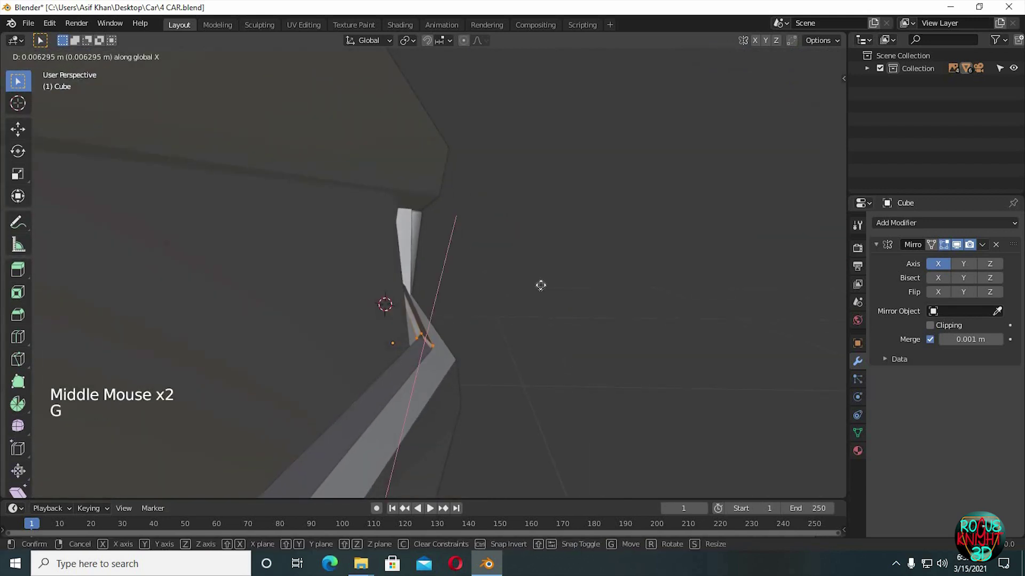
right_click(542, 288)
left_click(930, 325)
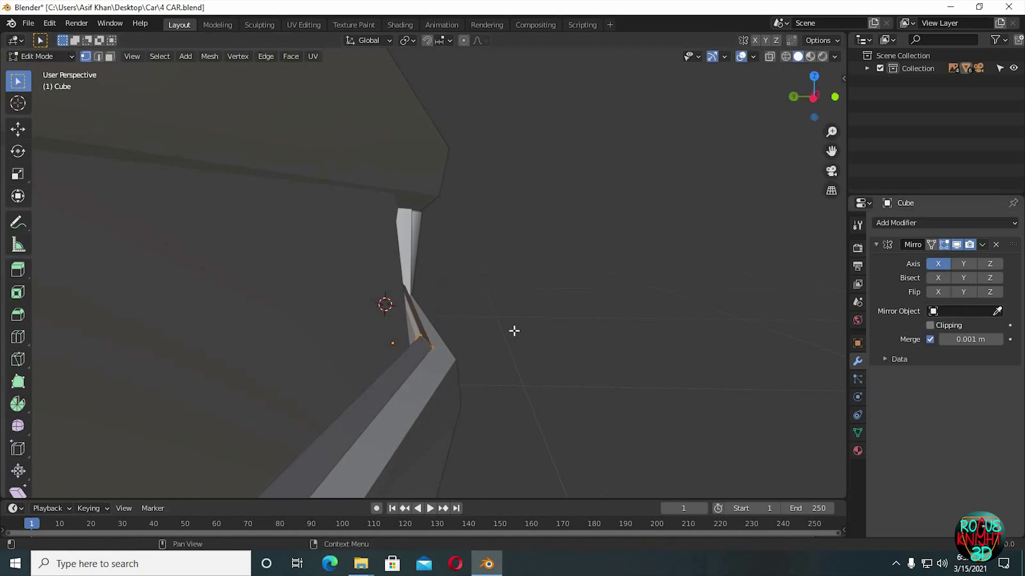
- Move the bar's end edges along Y to fit the headlight, then leave Edit Mode
left_click(368, 373)
key("g")
key("x")
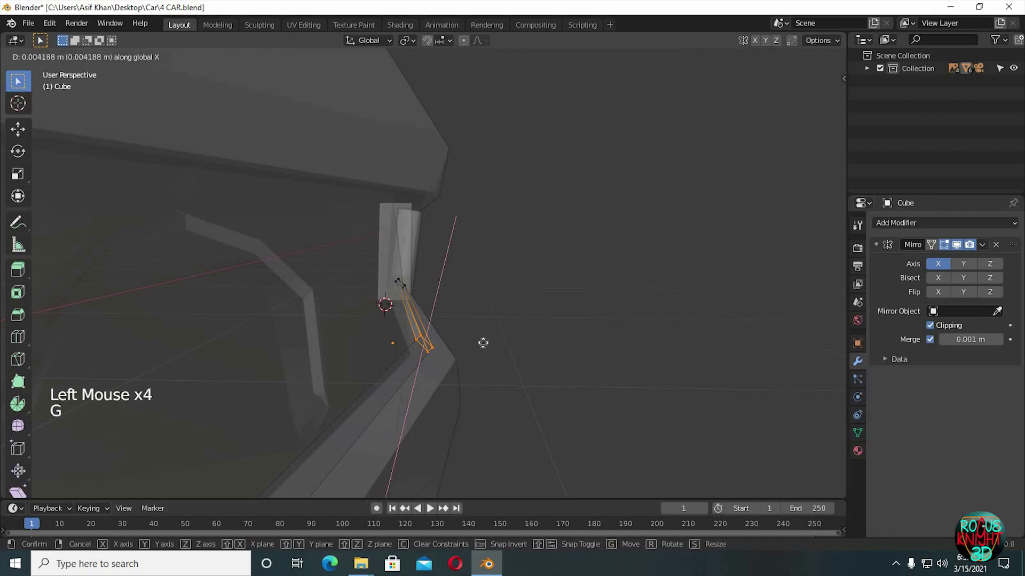
key("y")
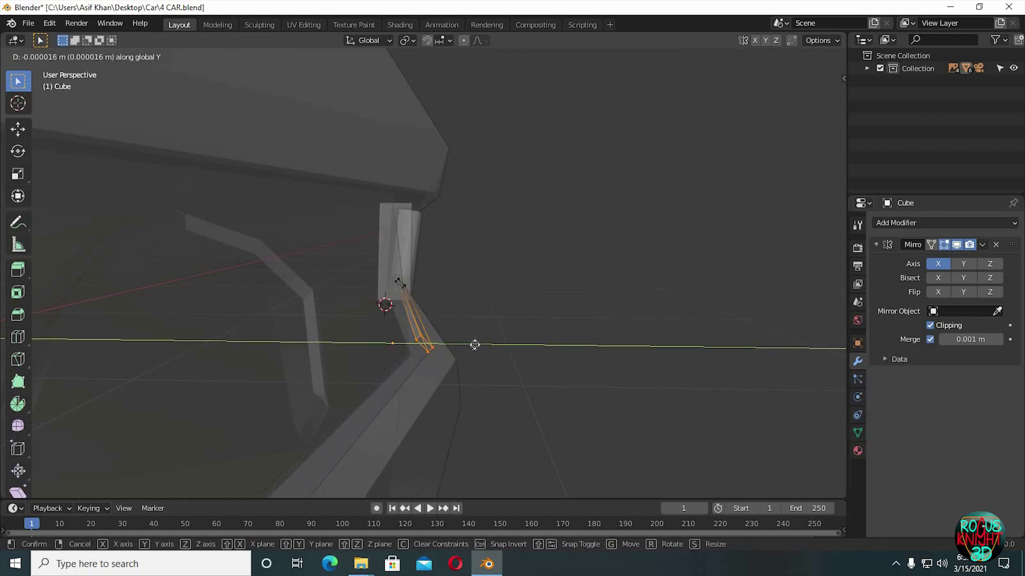
middle_click_drag(475, 346, 448, 362)
key("Tab")
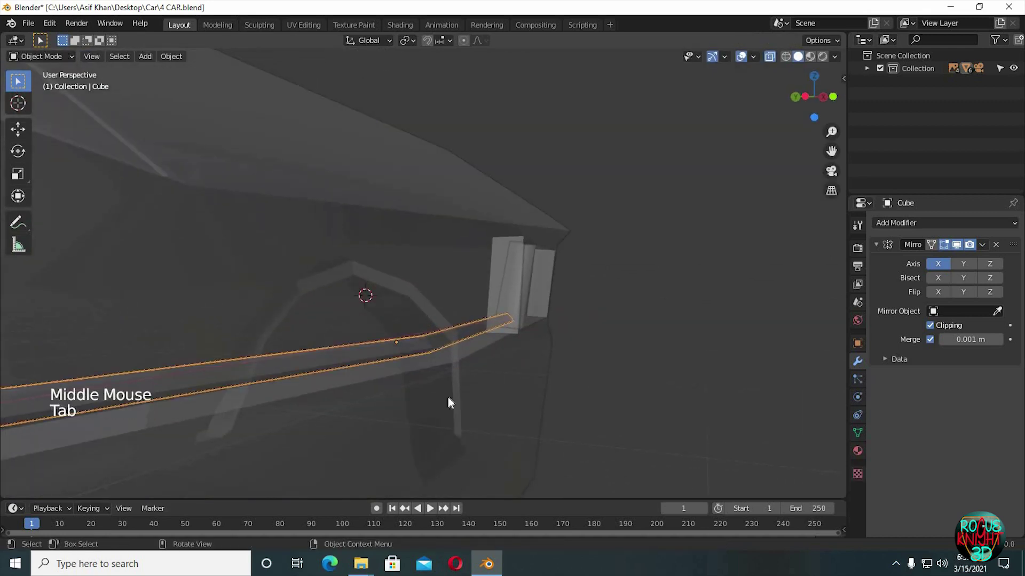
middle_click_drag(447, 397, 605, 336, "ctrl")
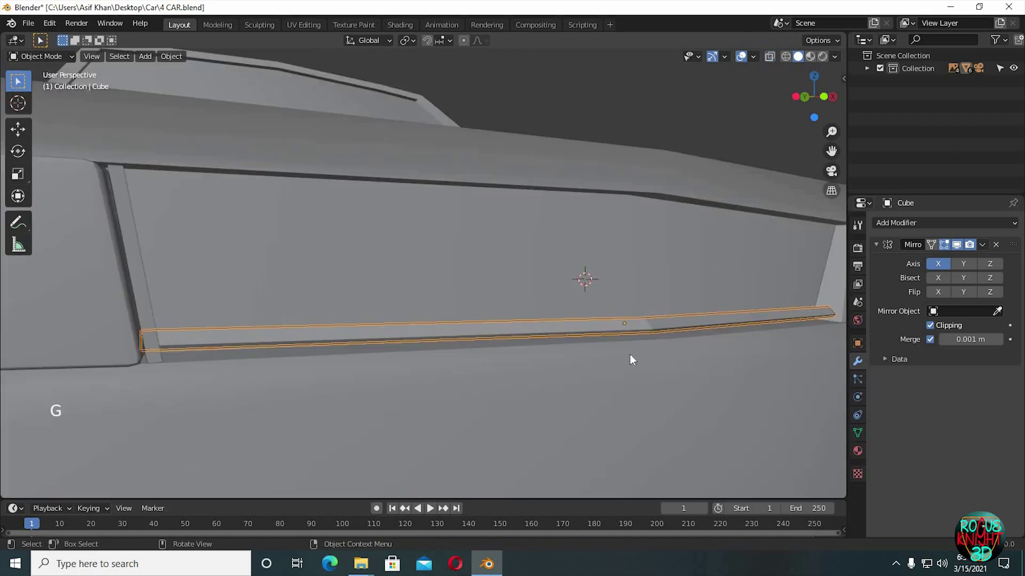
- Duplicate the bar just below it and repeat twice with Shift+R, stacking slats up to Cube.006
key("shift+d")
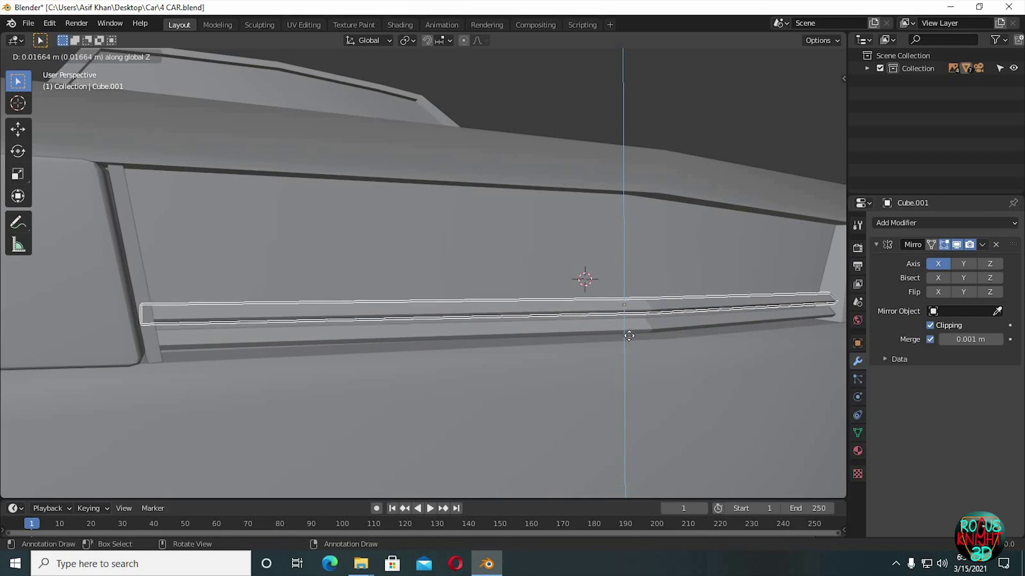
left_click(629, 342)
mouse_move(639, 367)
middle_mouse_down()
mouse_move(668, 361)
mouse_move(656, 373)
mouse_move(608, 359)
mouse_move(542, 370)
mouse_move(547, 386)
mouse_move(642, 377)
mouse_move(634, 384)
middle_mouse_up()
key("shift+r")
key("shift+r")
key("shift+r")
key("shift+r")
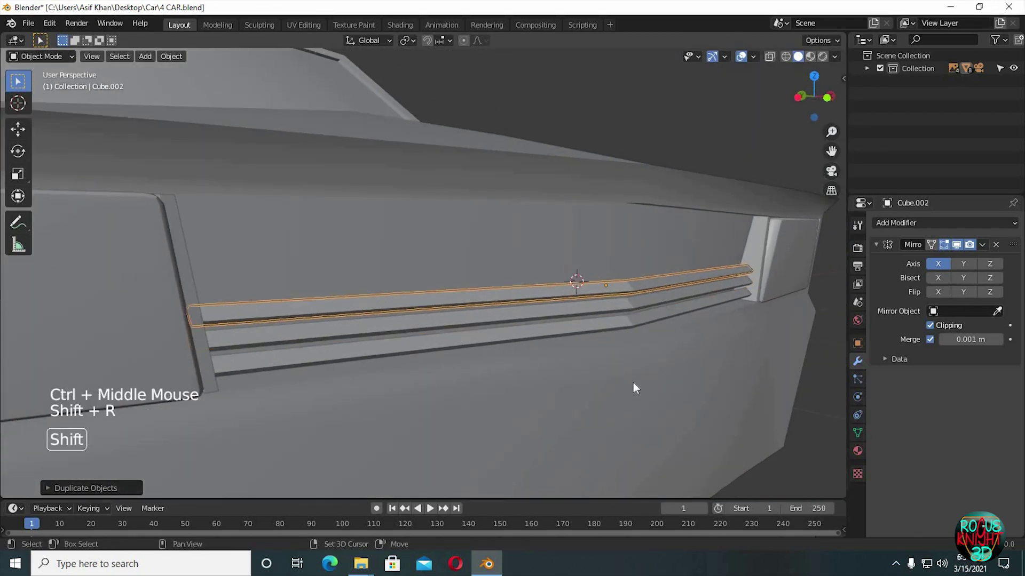
key("shift+r")
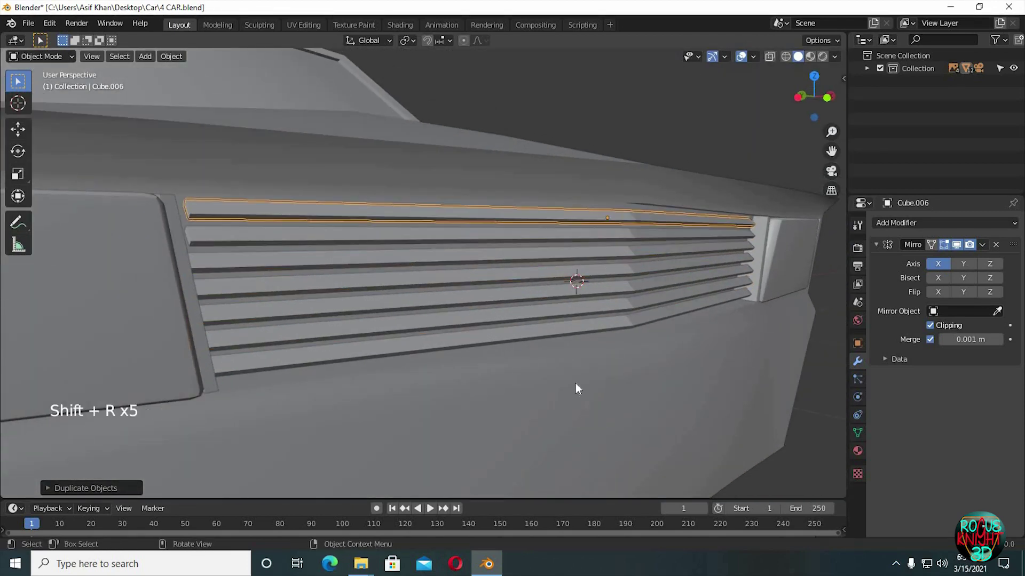
middle_click_drag(575, 383, 763, 69)
key("Tab")
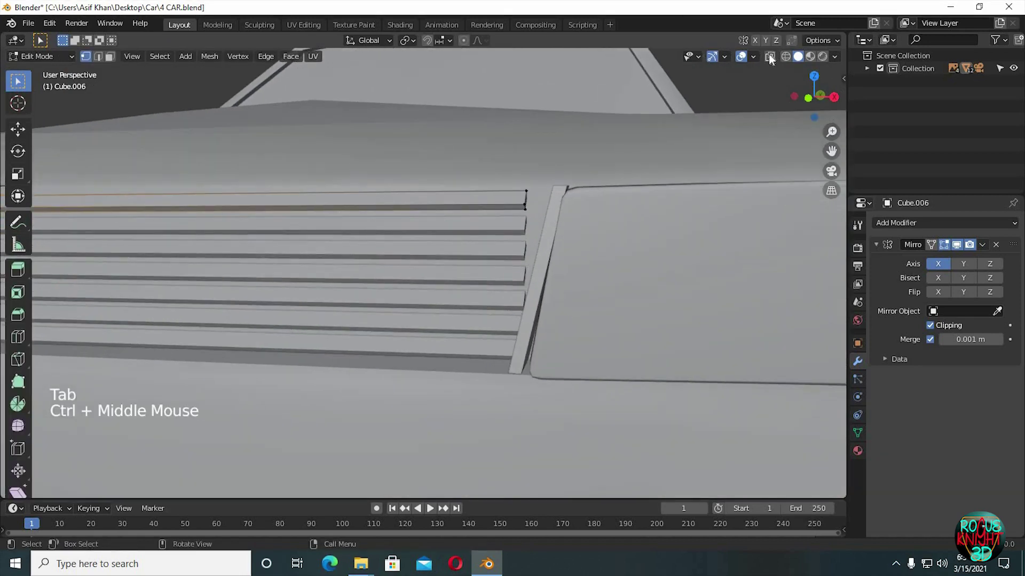
middle_click_drag(683, 204, 497, 314, "shift")
- In Front view, extend the top bar's right end along X to the headlight
key("KP_1")
scroll(498, 313, "up", 8)
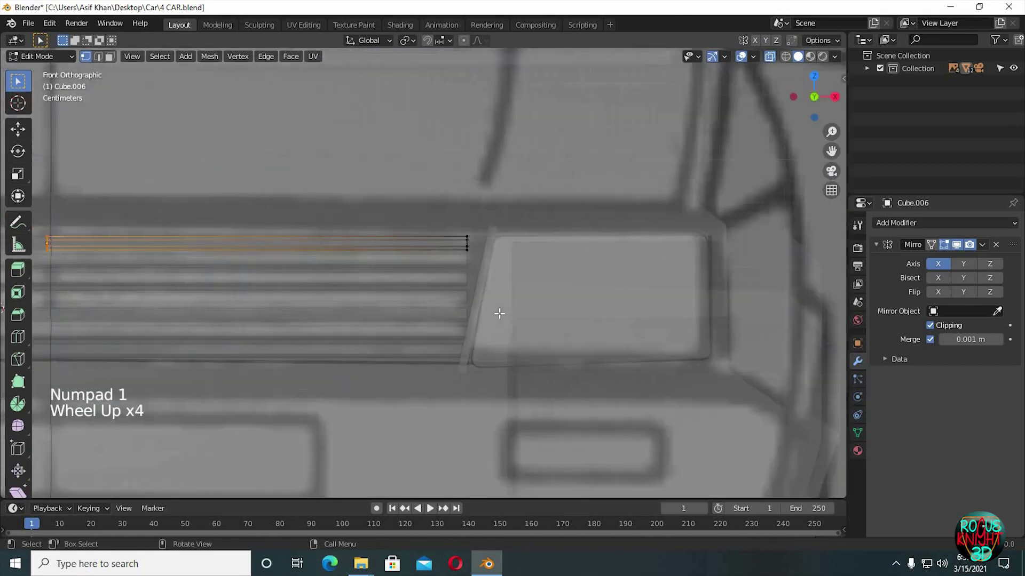
scroll(506, 263, "up", 1)
left_click_drag(598, 154, 531, 231)
key("g")
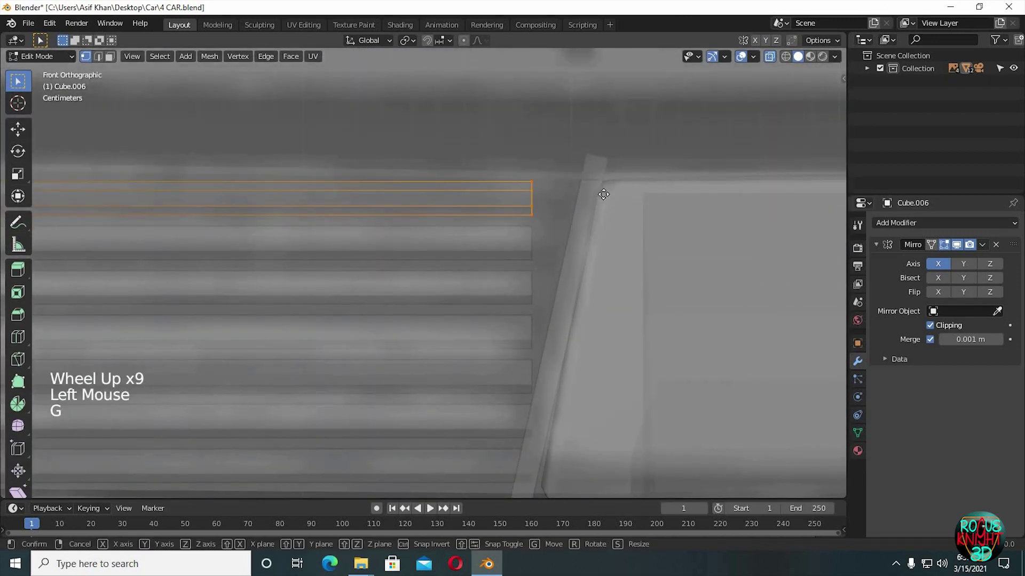
key("x")
left_click(658, 195)
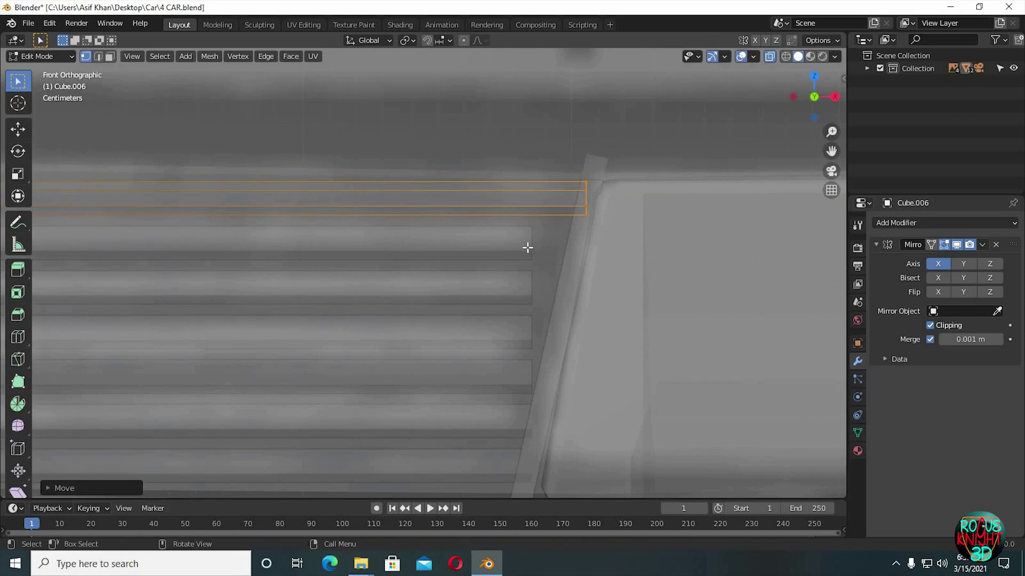
key("Tab")
- Extend Cube.005's right end along X to meet the headlight edge
left_click(516, 247)
left_click(412, 254)
left_click(412, 255)
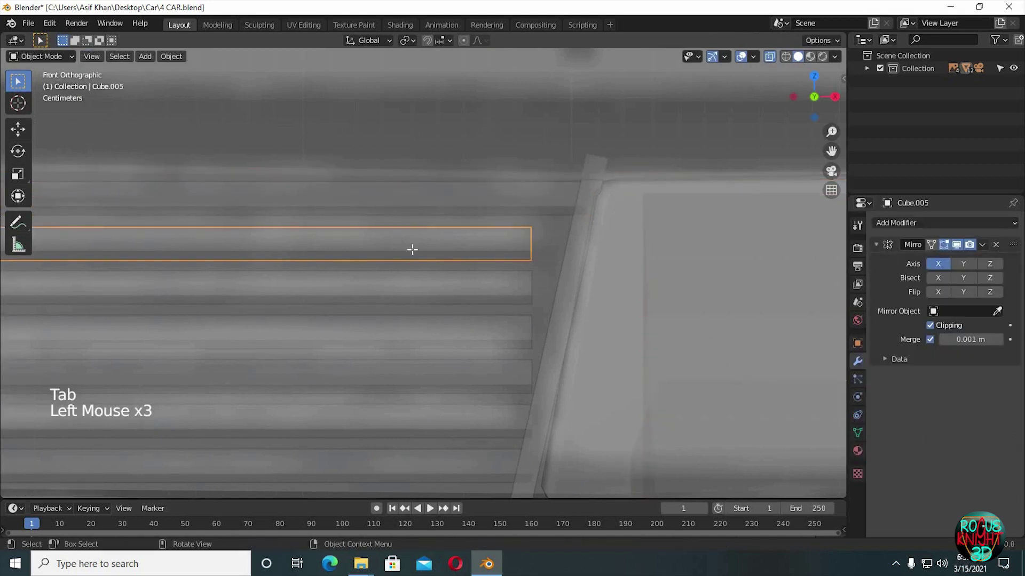
key("Tab")
left_click_drag(488, 274, 585, 202)
key("g")
key("x")
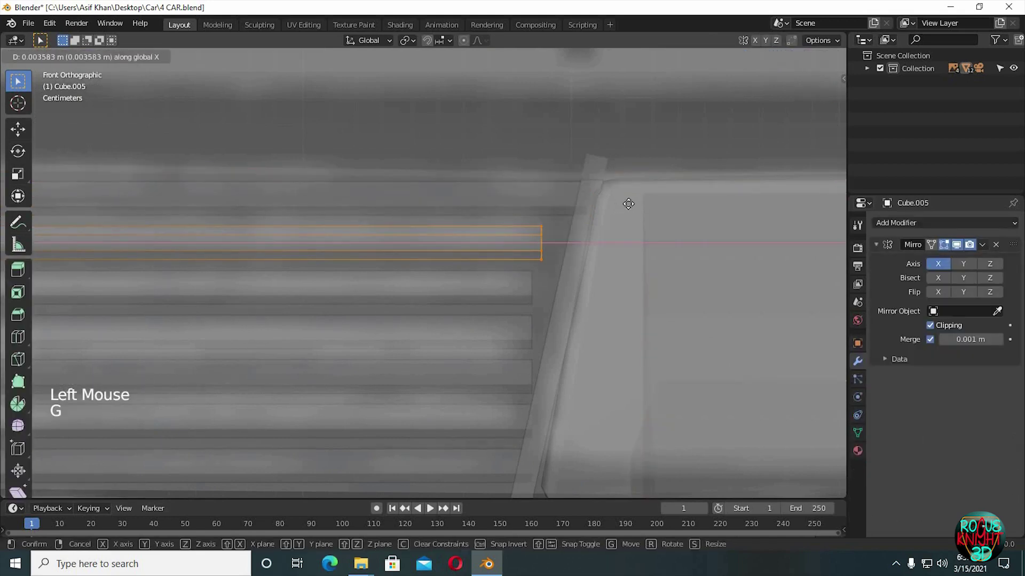
left_click(629, 205)
key("Tab")
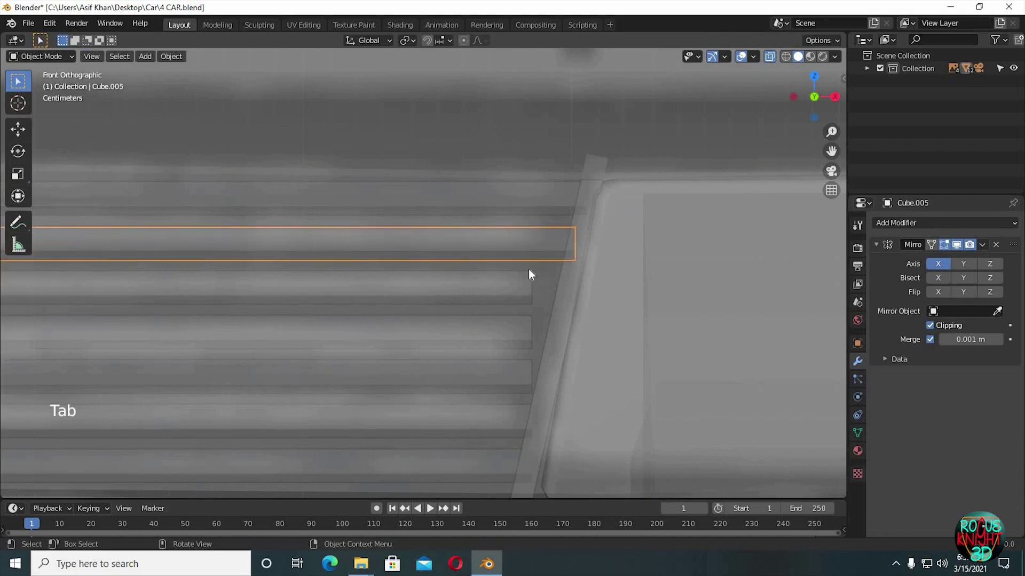
- Extend Cube.004's right end to meet the slanted headlight edge
left_click(488, 295)
left_click(488, 293)
left_click(488, 291)
key("Tab")
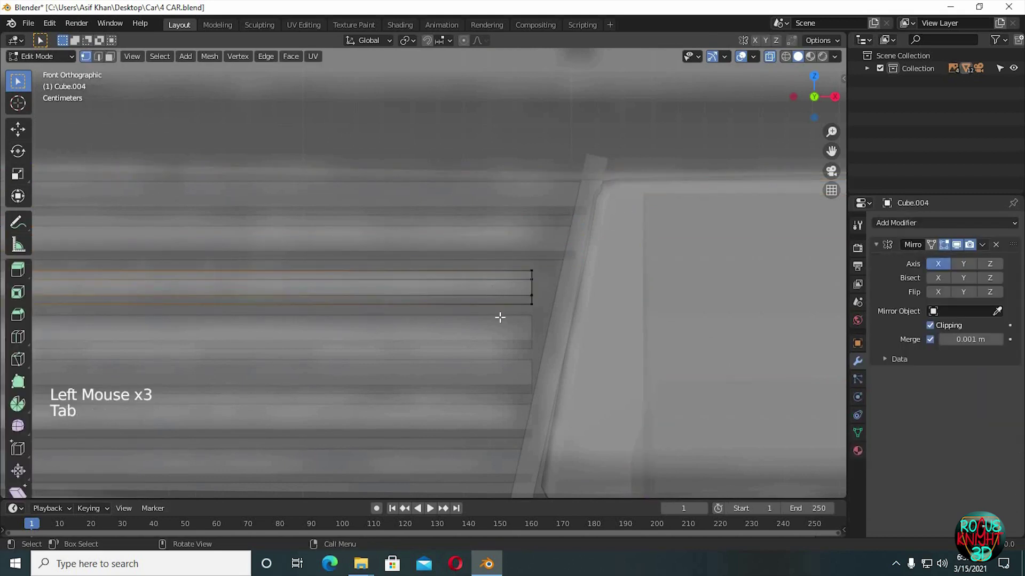
left_click_drag(576, 243, 576, 243)
key("g")
left_click(614, 244)
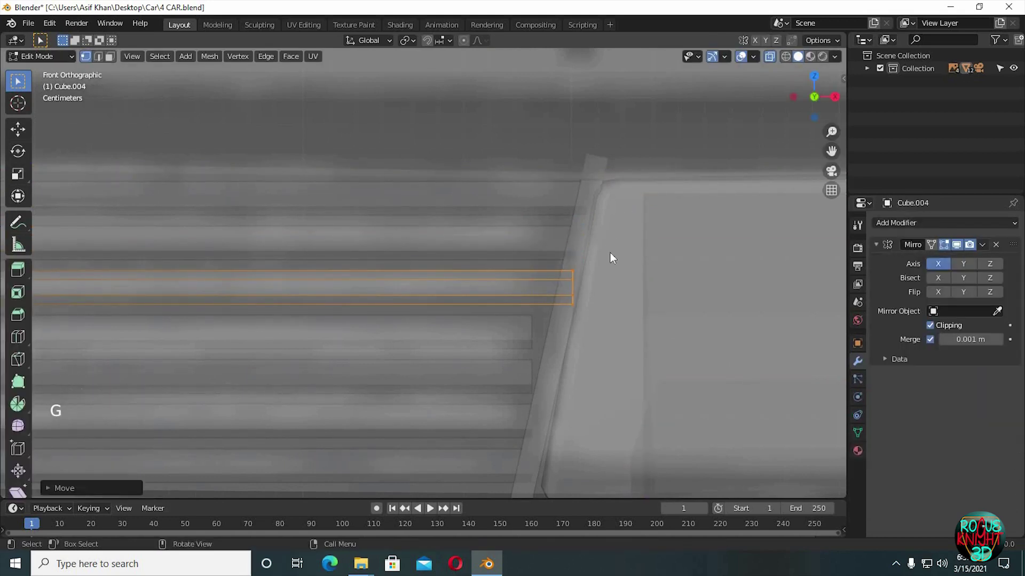
key("Tab")
- Extend Cube.003's right end to meet the slanted headlight edge
left_click(501, 335)
left_click(502, 335)
left_click(502, 335)
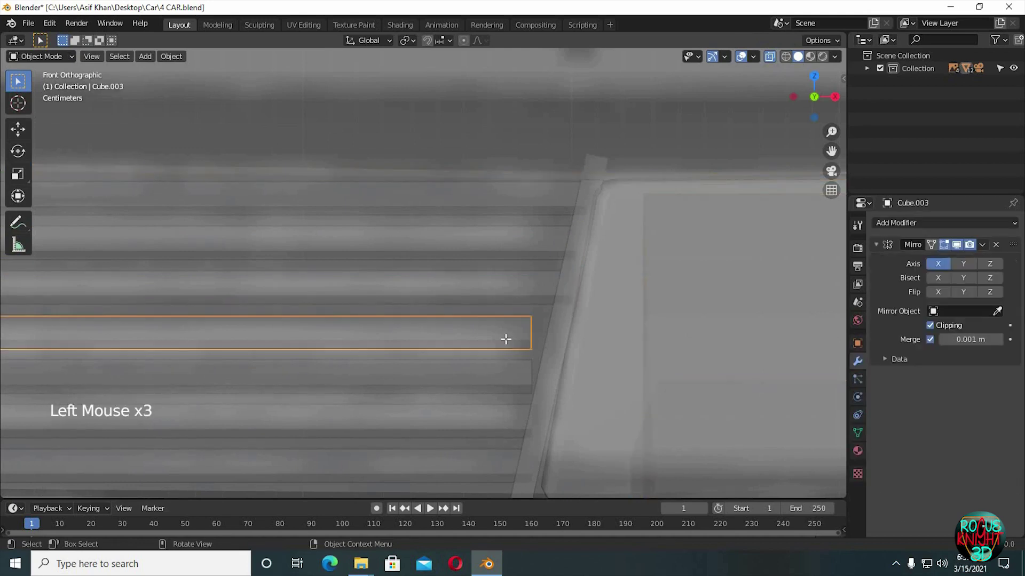
key("Tab")
left_click_drag(556, 295, 555, 300)
key("g")
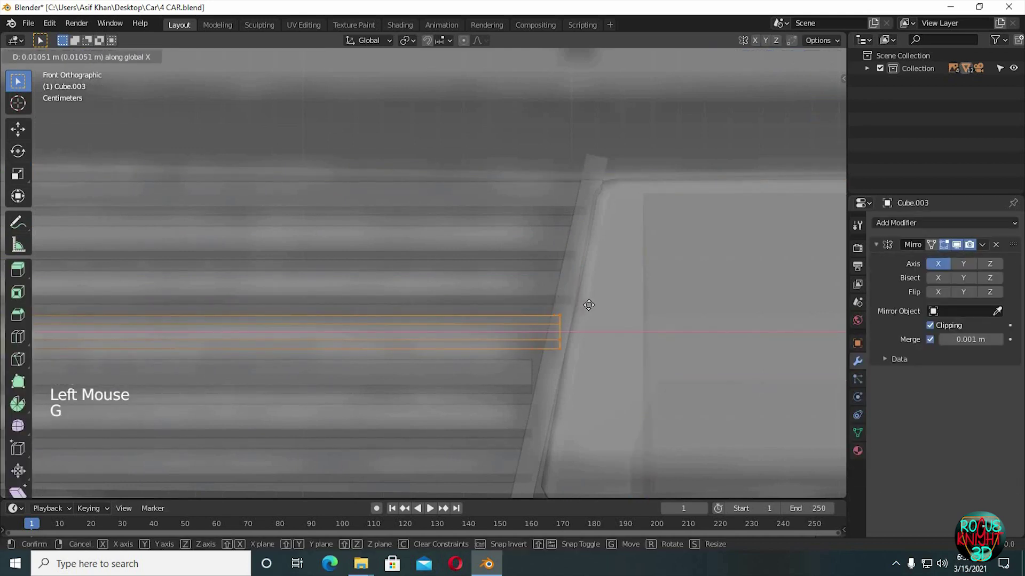
left_click(582, 318)
middle_click_drag(561, 245, 471, 286, "shift")
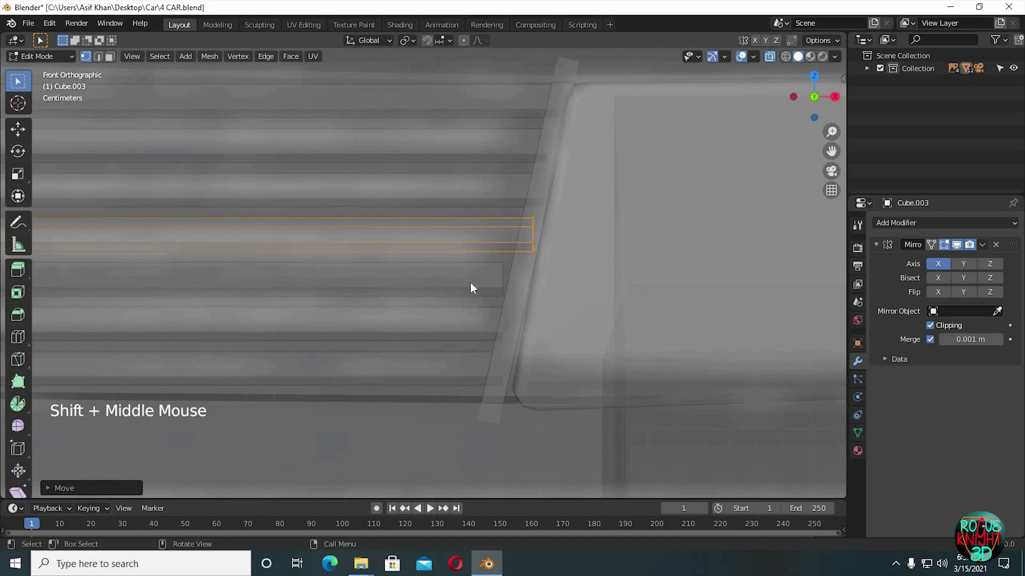
key("Tab")
- Extend Cube.002's right end along X against the headlight
left_click(471, 288)
left_click(470, 288)
left_click(471, 288)
key("Tab")
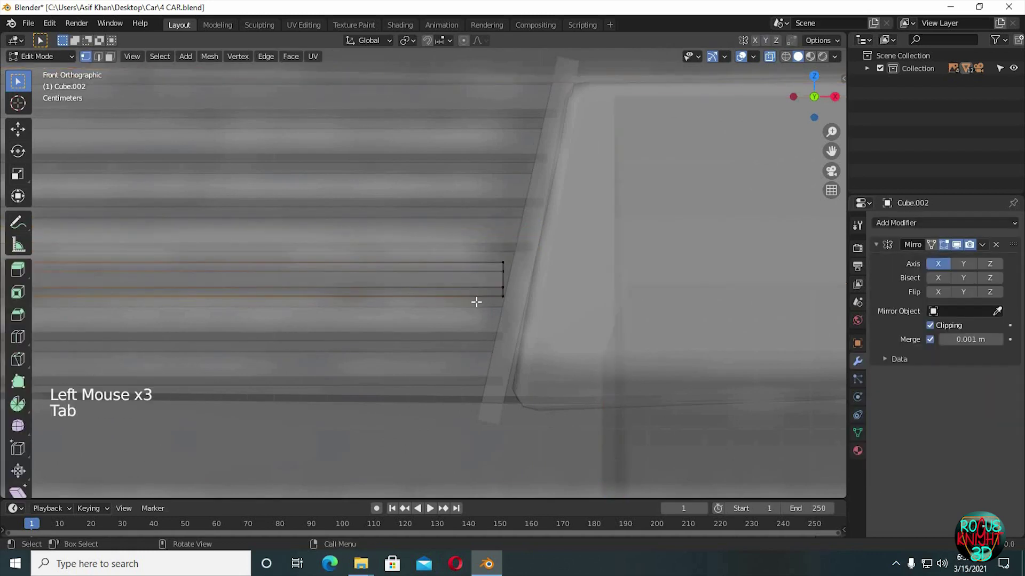
left_click_drag(545, 242, 545, 242)
key("g")
key("z")
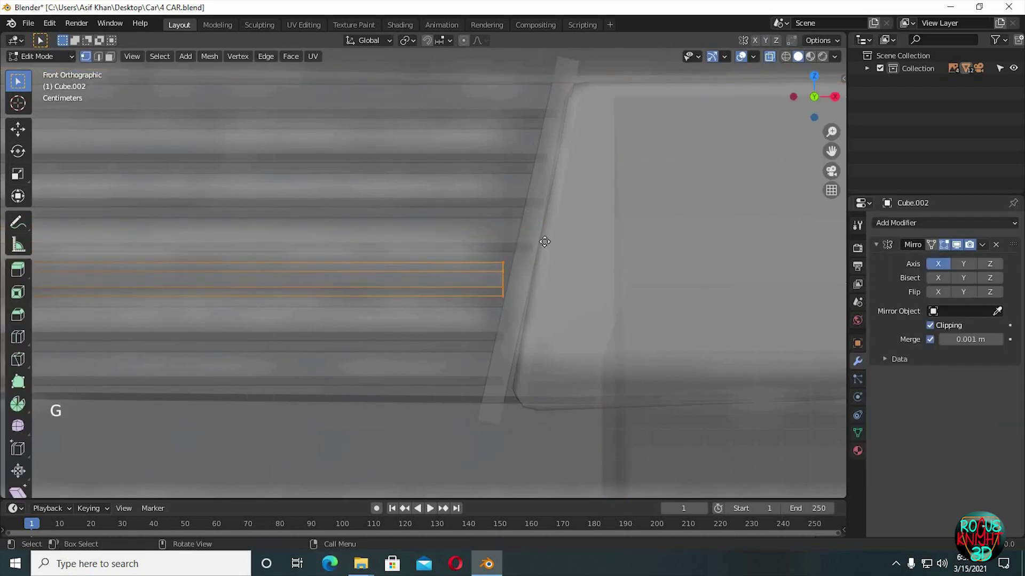
key("x")
left_click(555, 249)
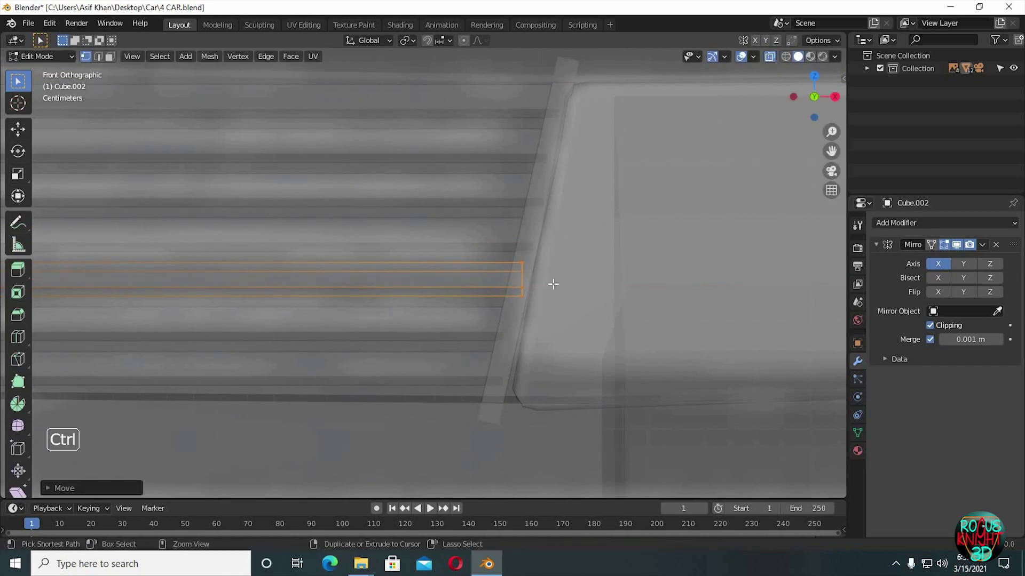
middle_click_drag(553, 284, 767, 56, "ctrl")
key("Tab")
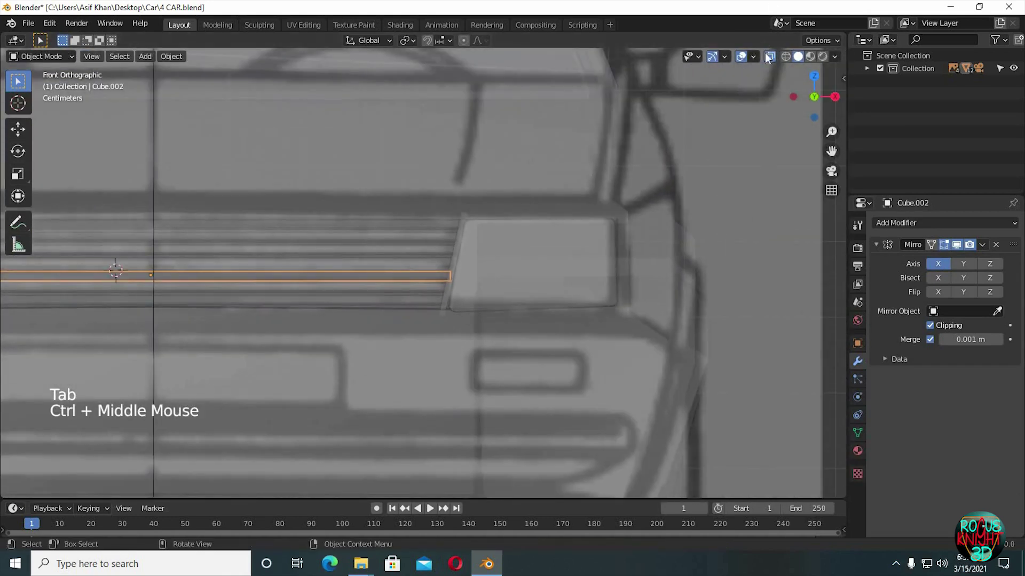
- Check the whole car front and save 4 CAR.blend with File > Save
left_click(667, 199)
middle_click_drag(667, 199, 707, 190, "ctrl")
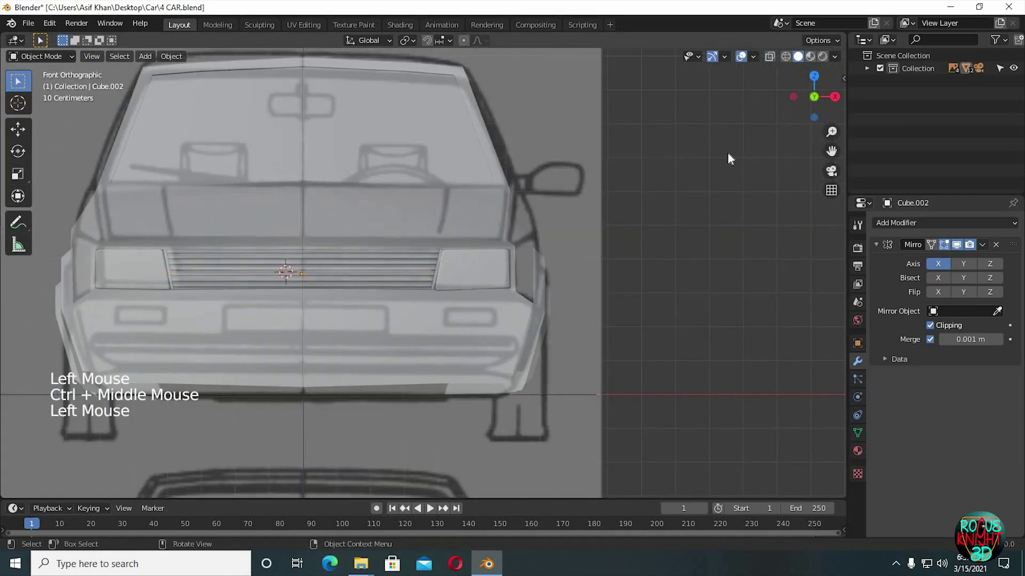
middle_click_drag(728, 154, 651, 170)
scroll(662, 181, "down", 5)
left_click(28, 23)
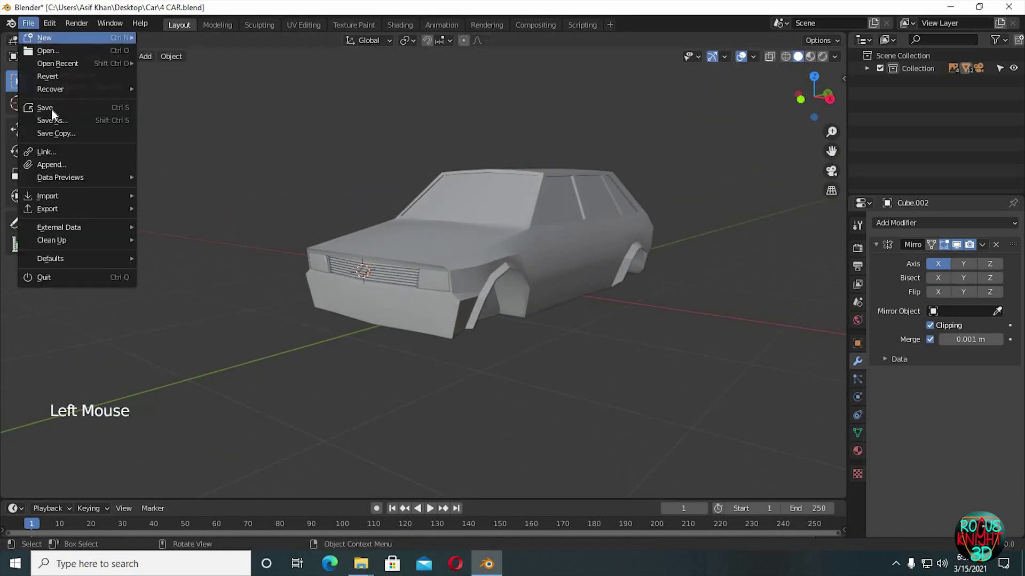
left_click(52, 107)
middle_click_drag(297, 229, 388, 216)
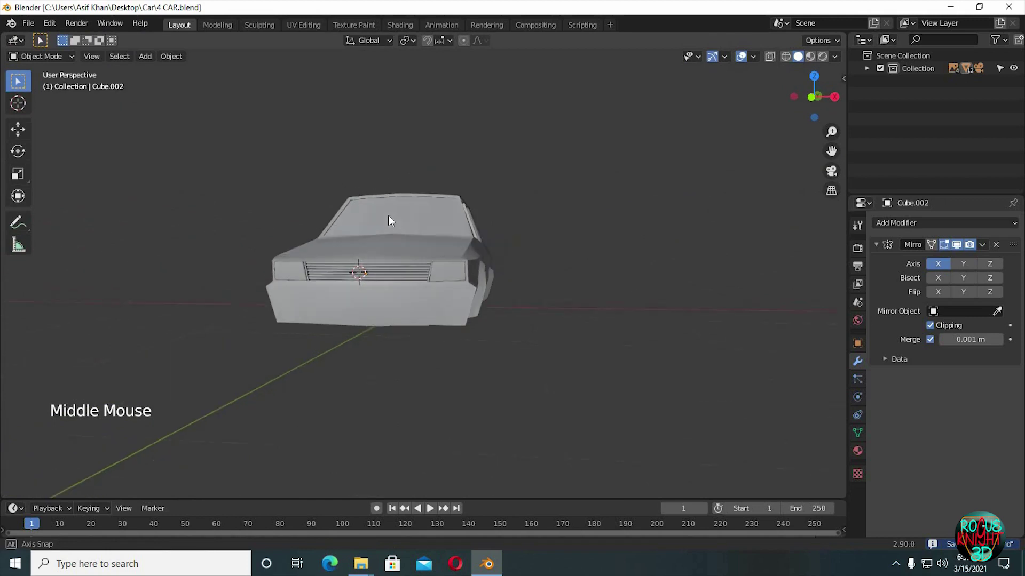
middle_click_drag(497, 247, 370, 288, "shift")
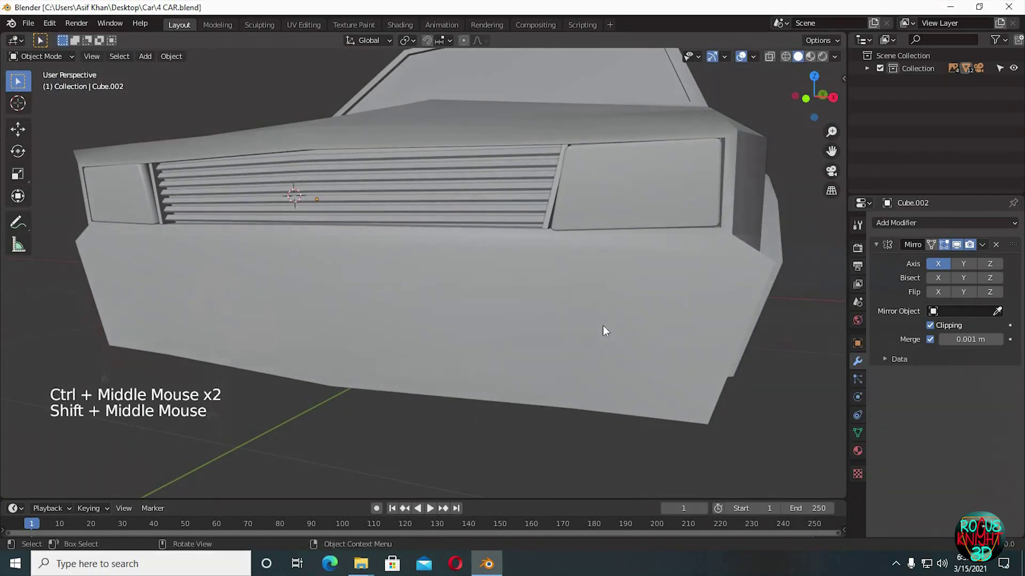